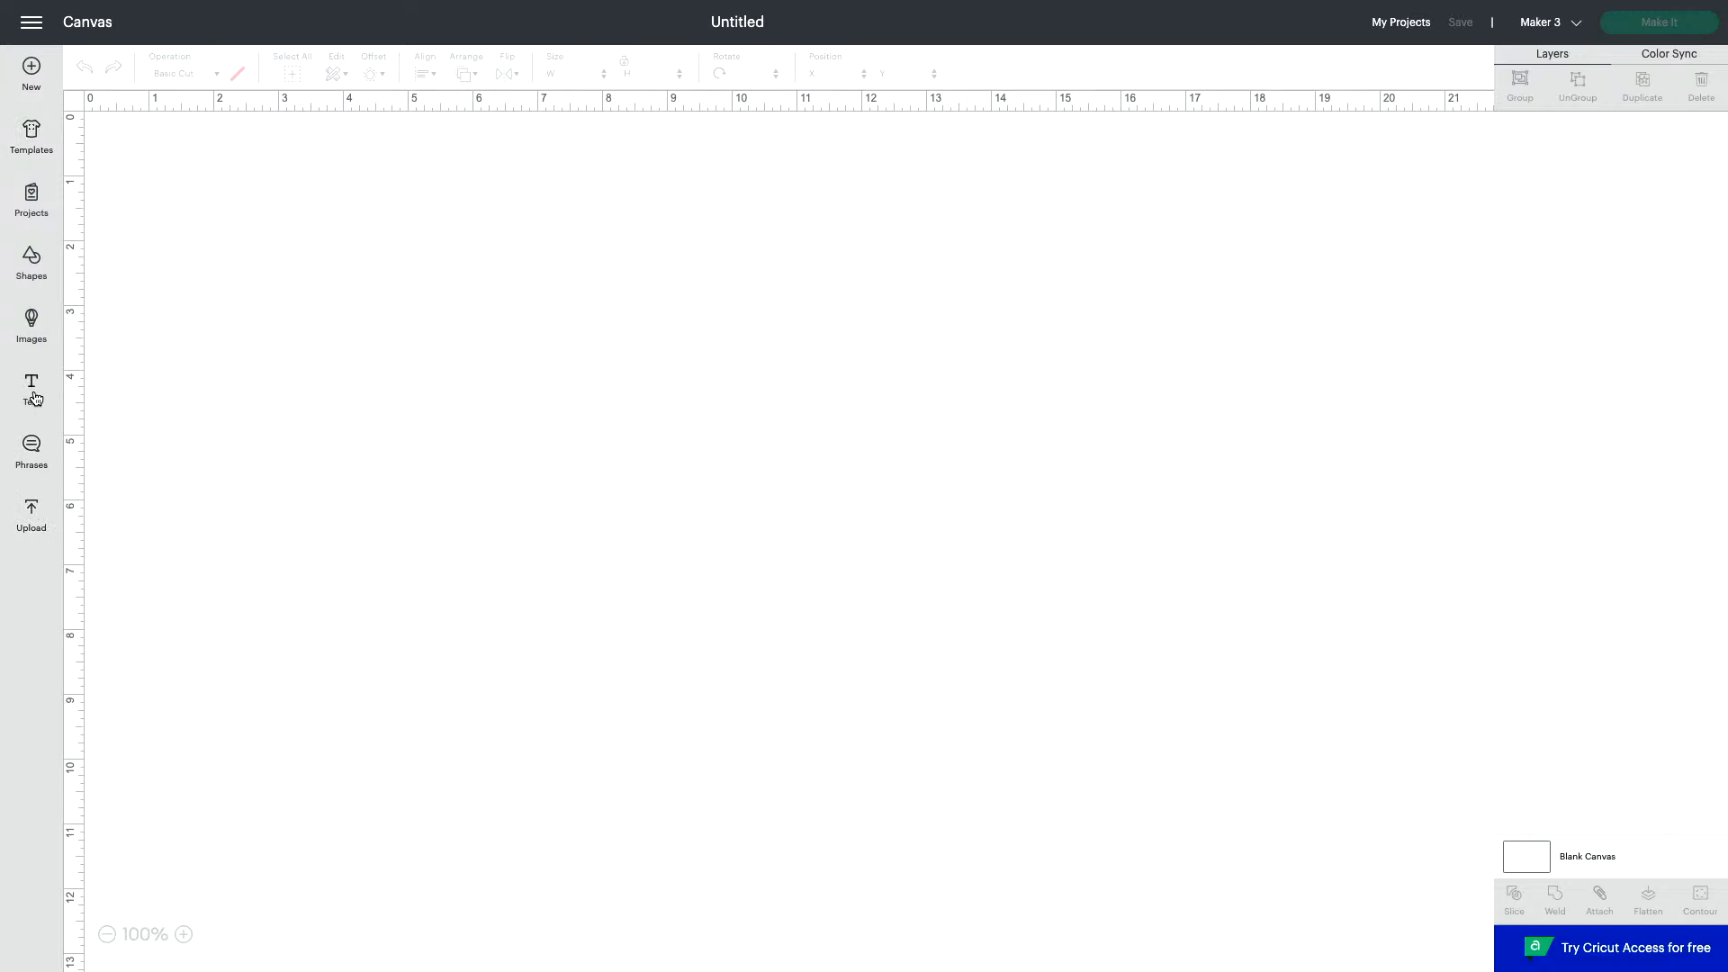
- Add a text object to the blank canvas and set its font to Atmospheric
click(33, 394)
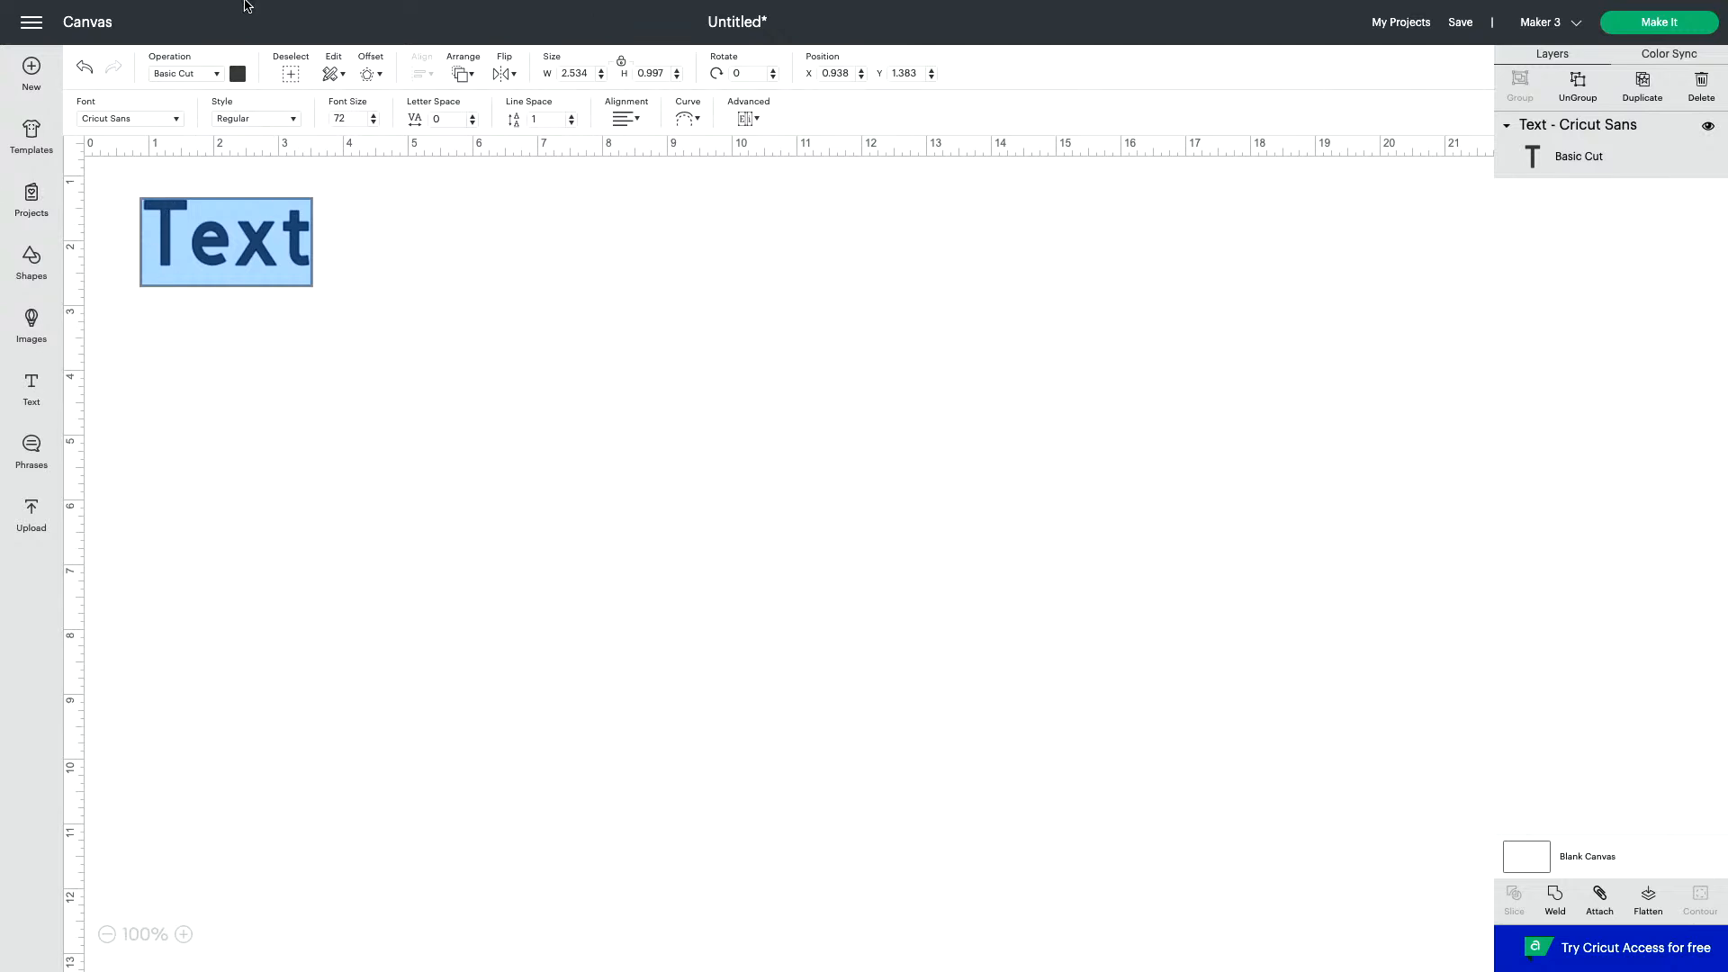
click(170, 121)
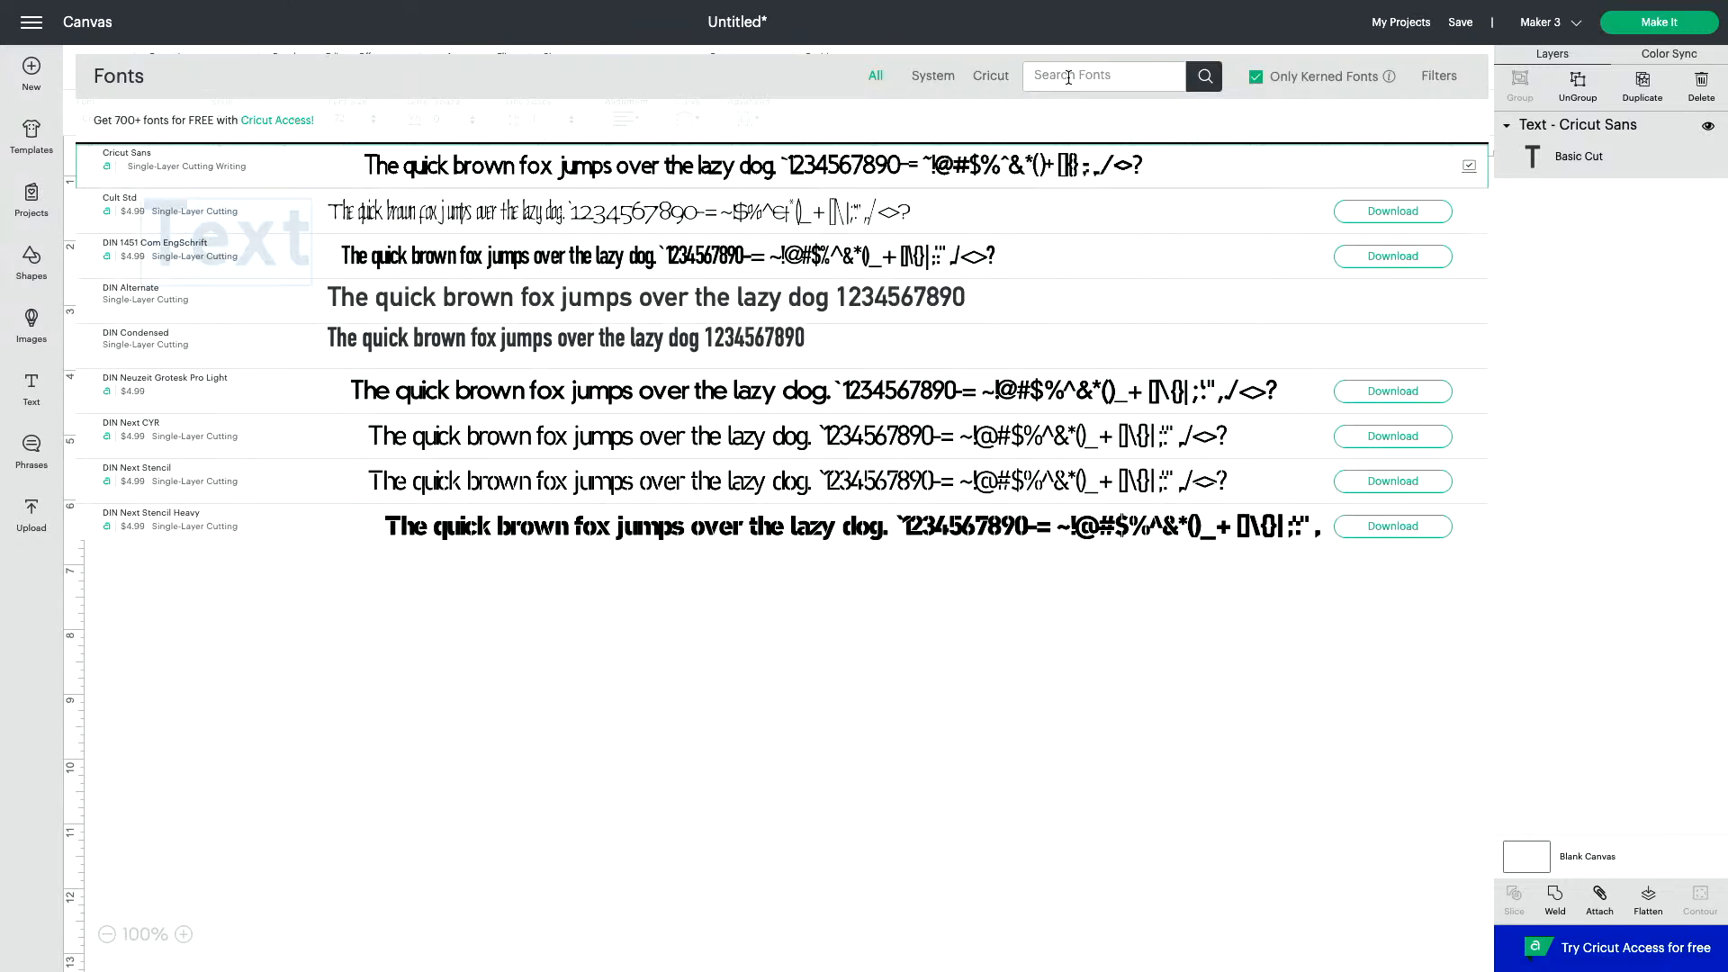
text(atmospheriu)
key(BackSpace)
text(c)
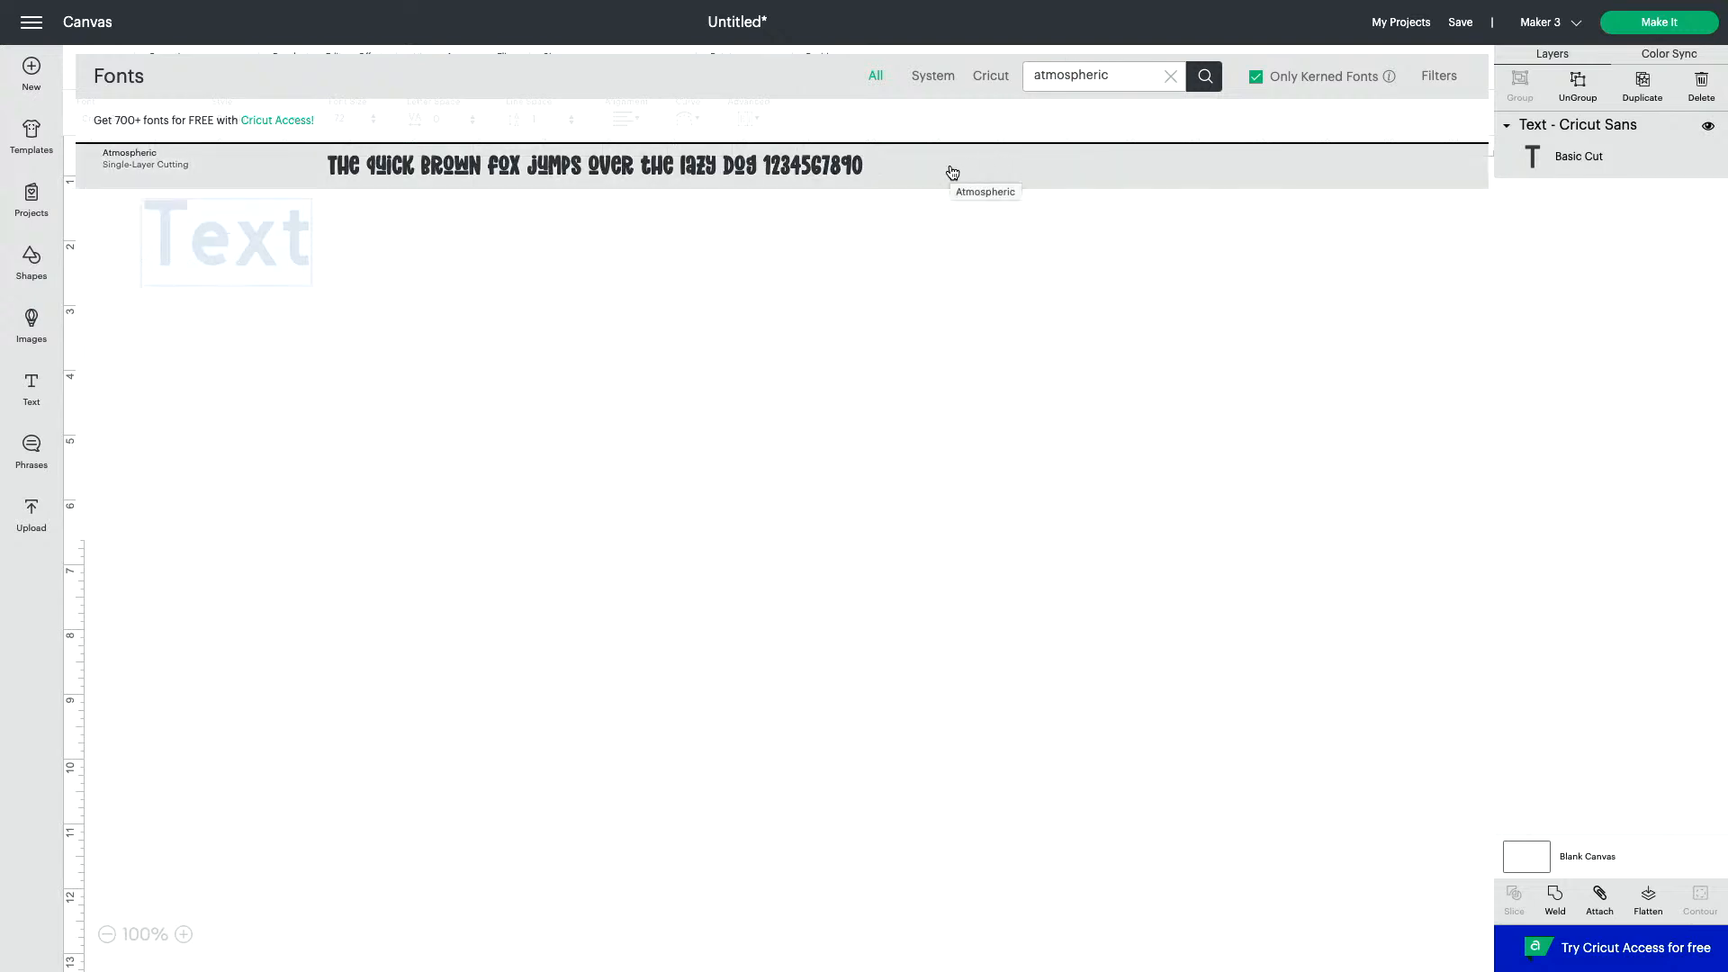
click(685, 184)
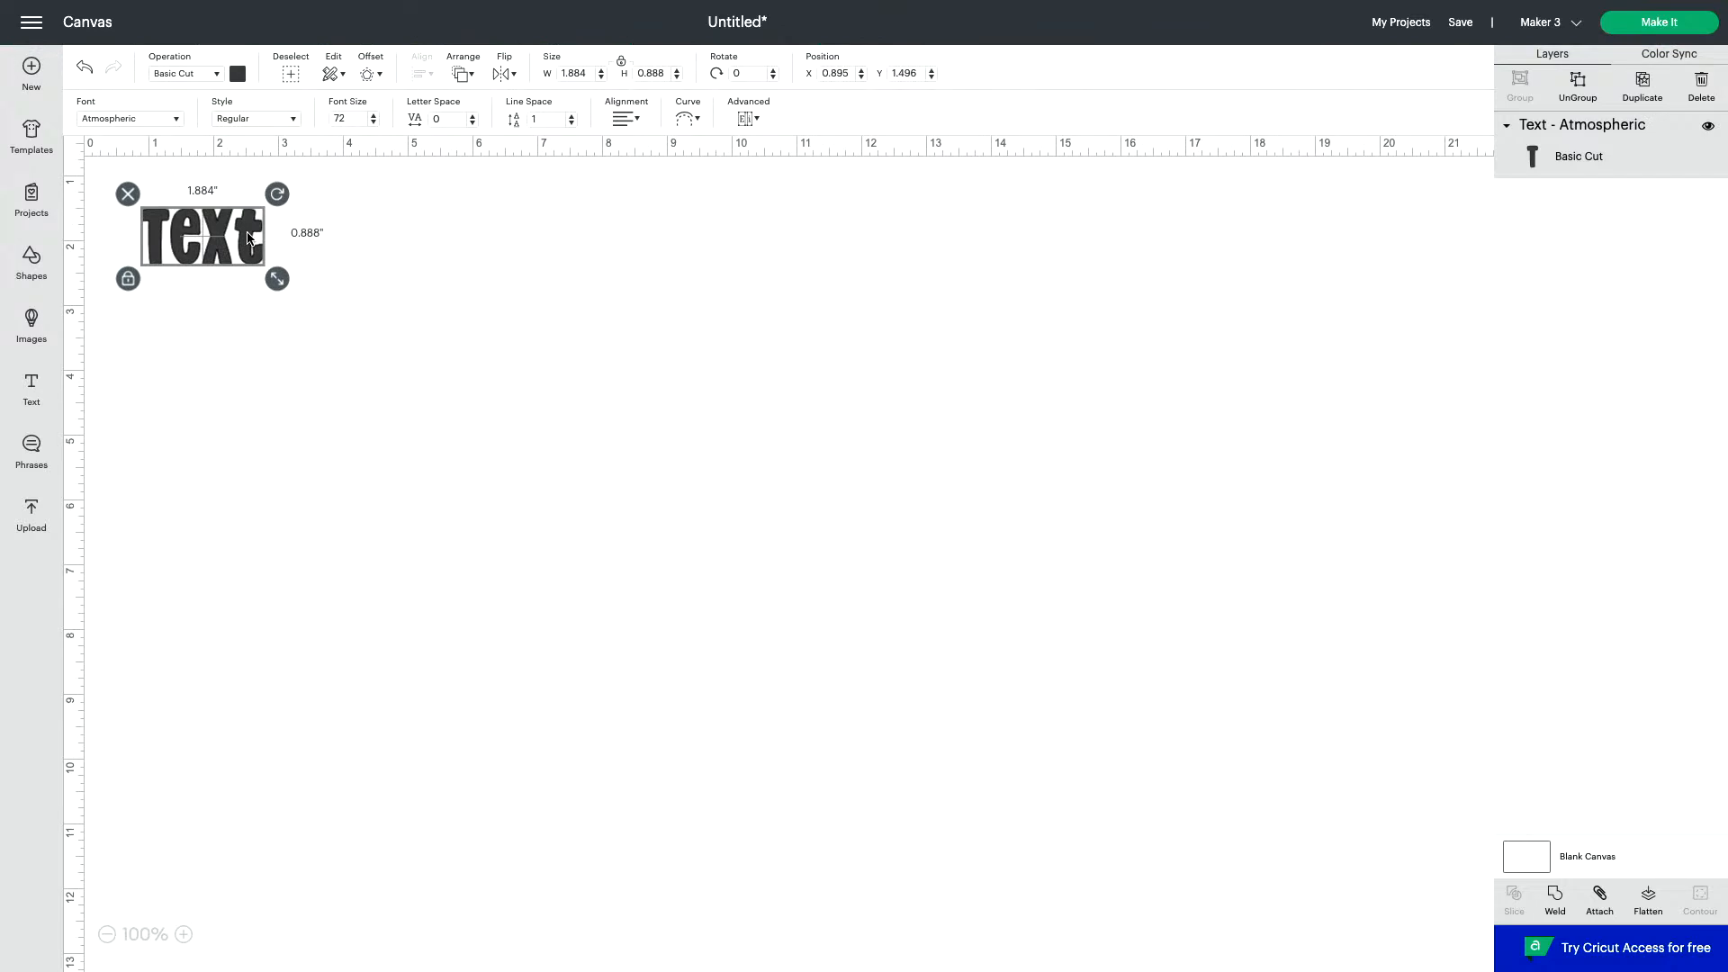
- Nudge the text object slightly to the right and delete all of its placeholder wording
key(Right)
key(Right)
key(Right)
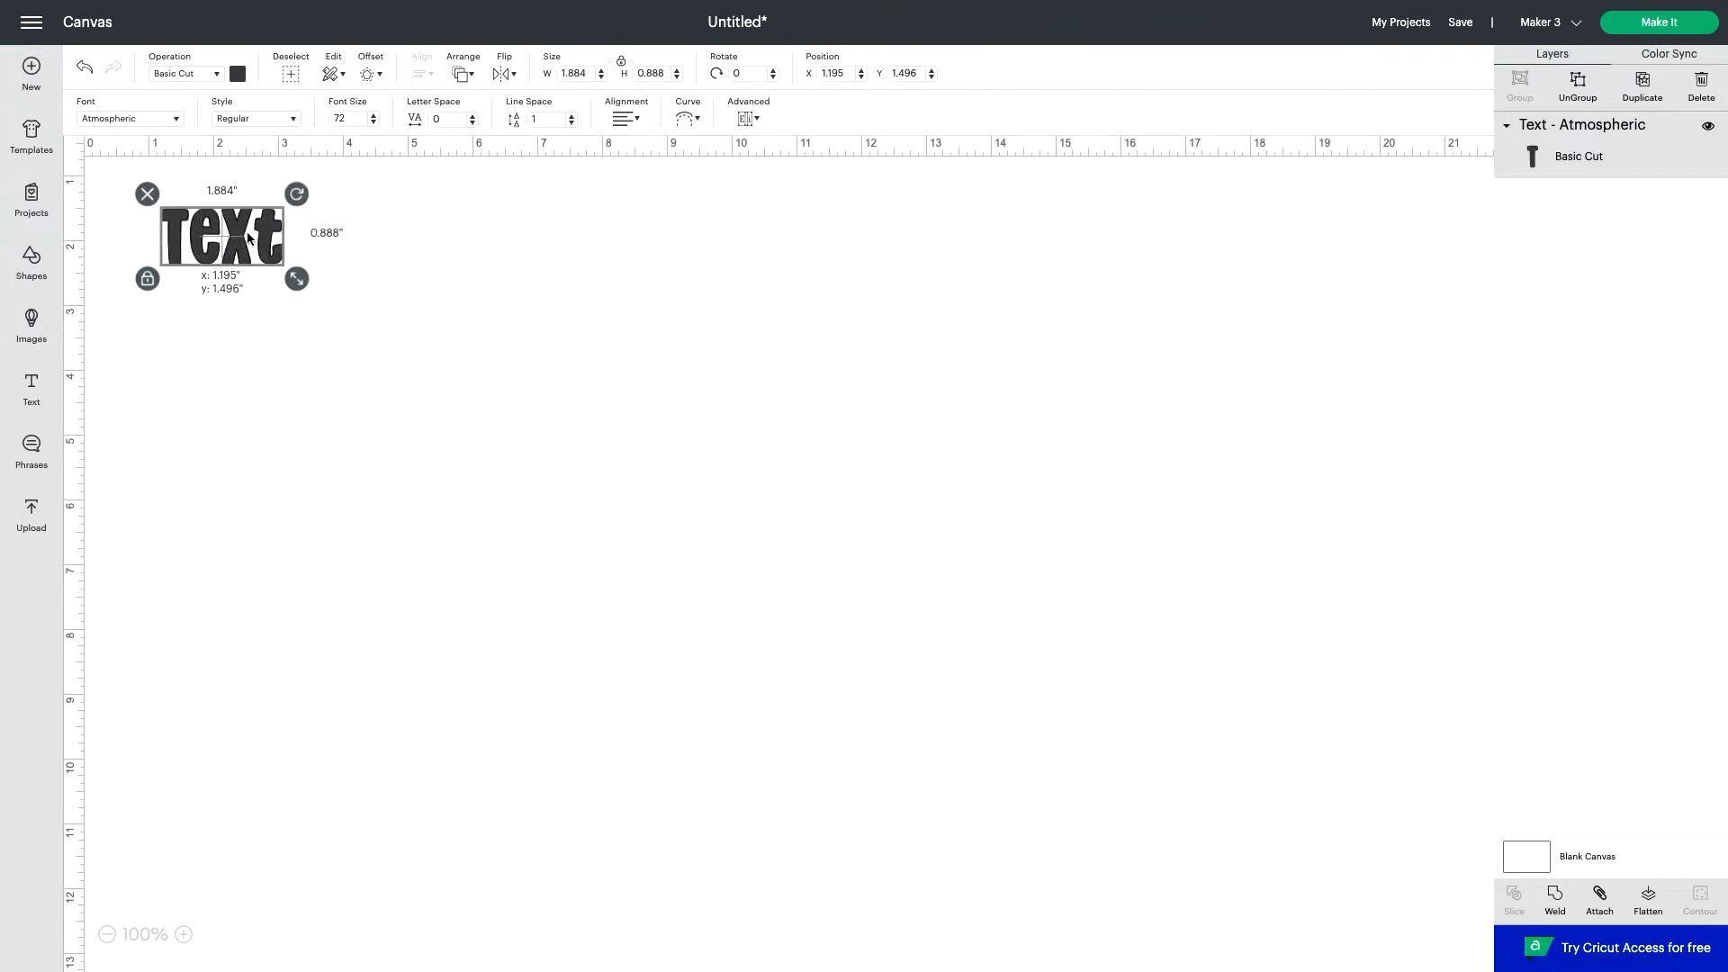
double_click(249, 238)
key(Right)
key(BackSpace)
key(BackSpace)
key(BackSpace)
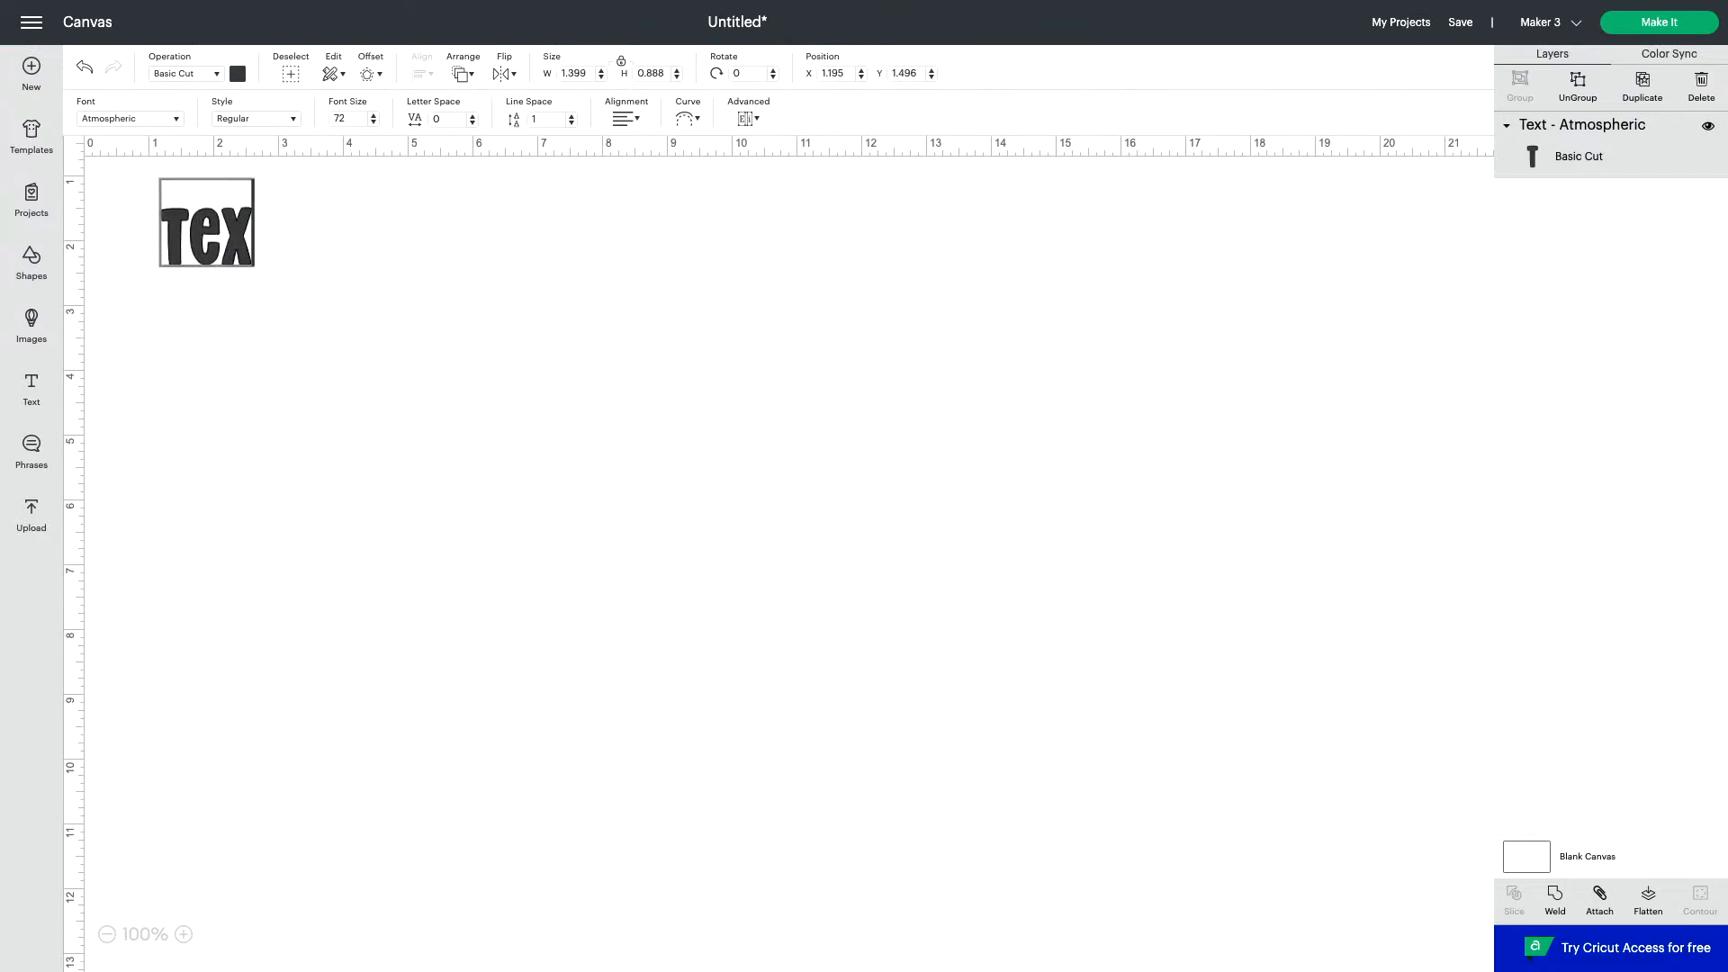
key(BackSpace)
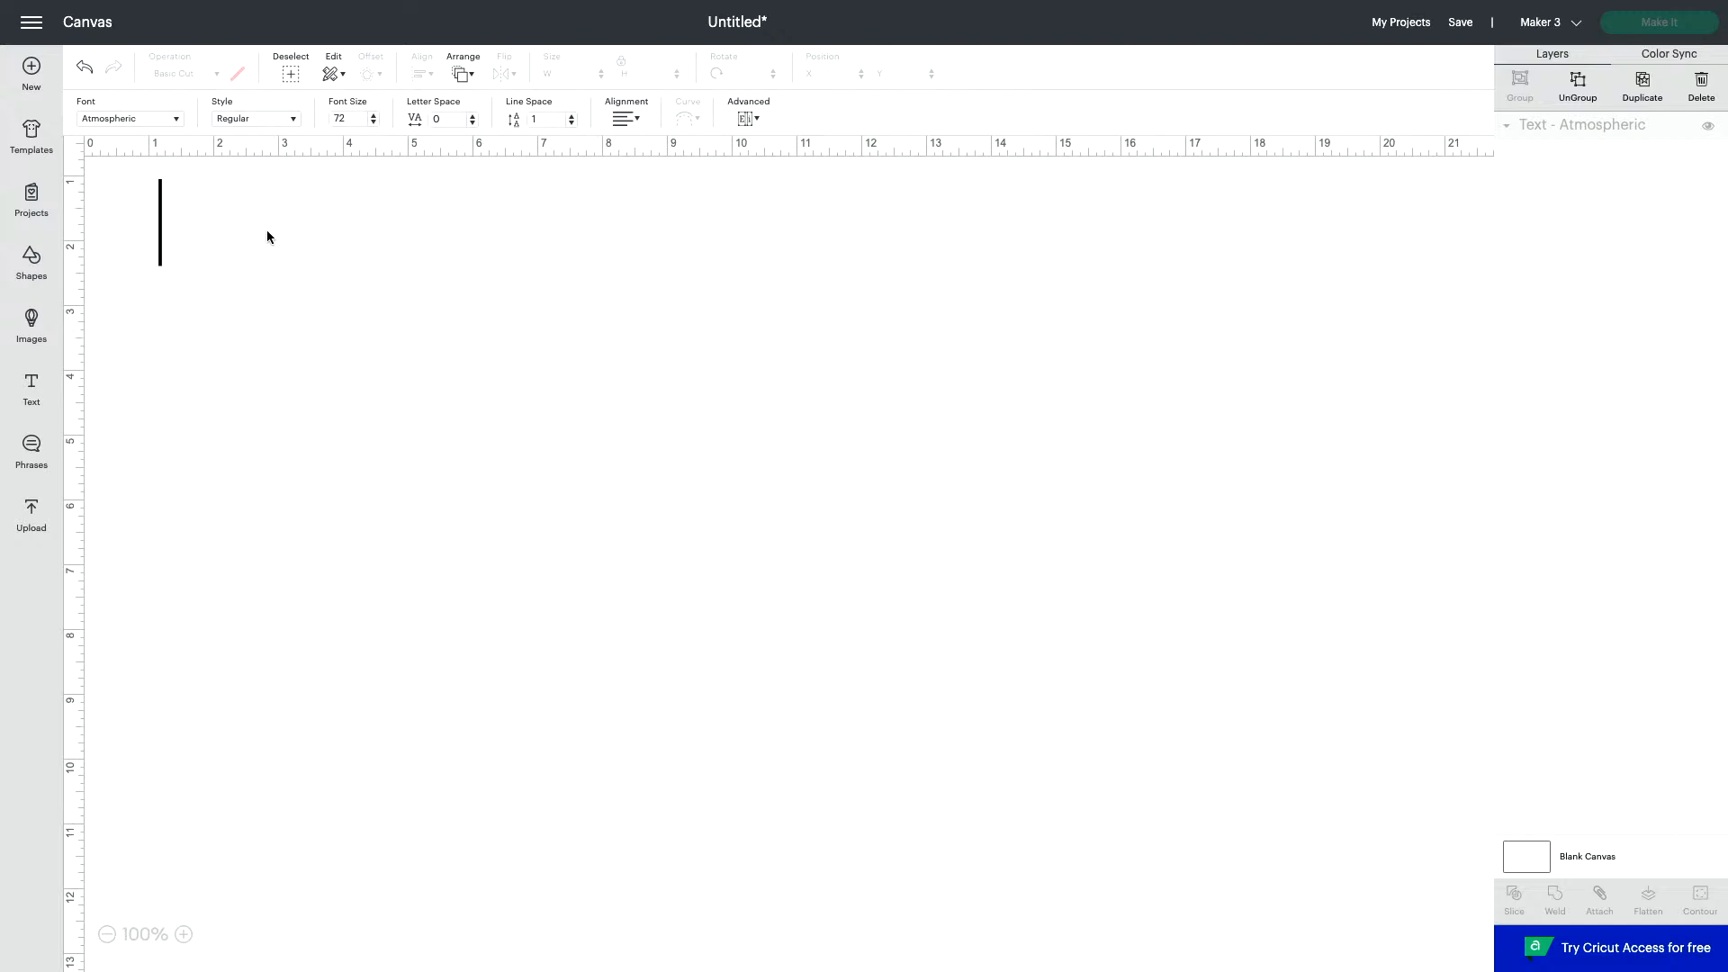
- Enter the person's first name in the emptied text object, with the first four letters in capitals and the rest in lowercase
text(BE)
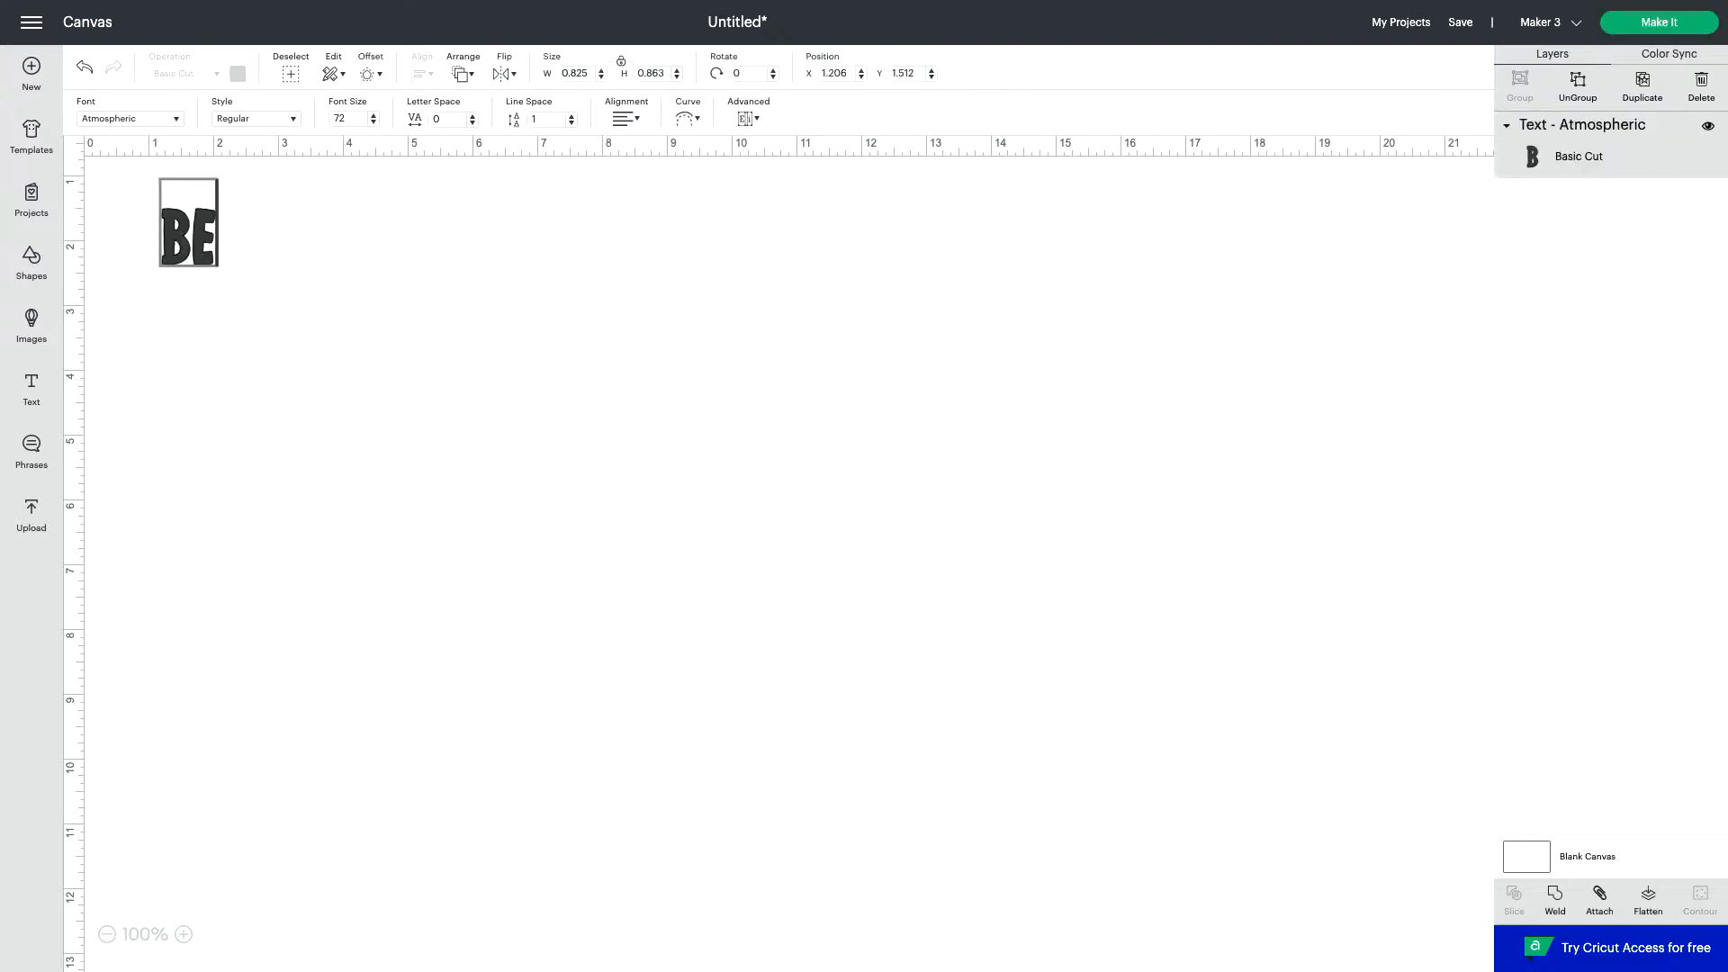
text(CK)
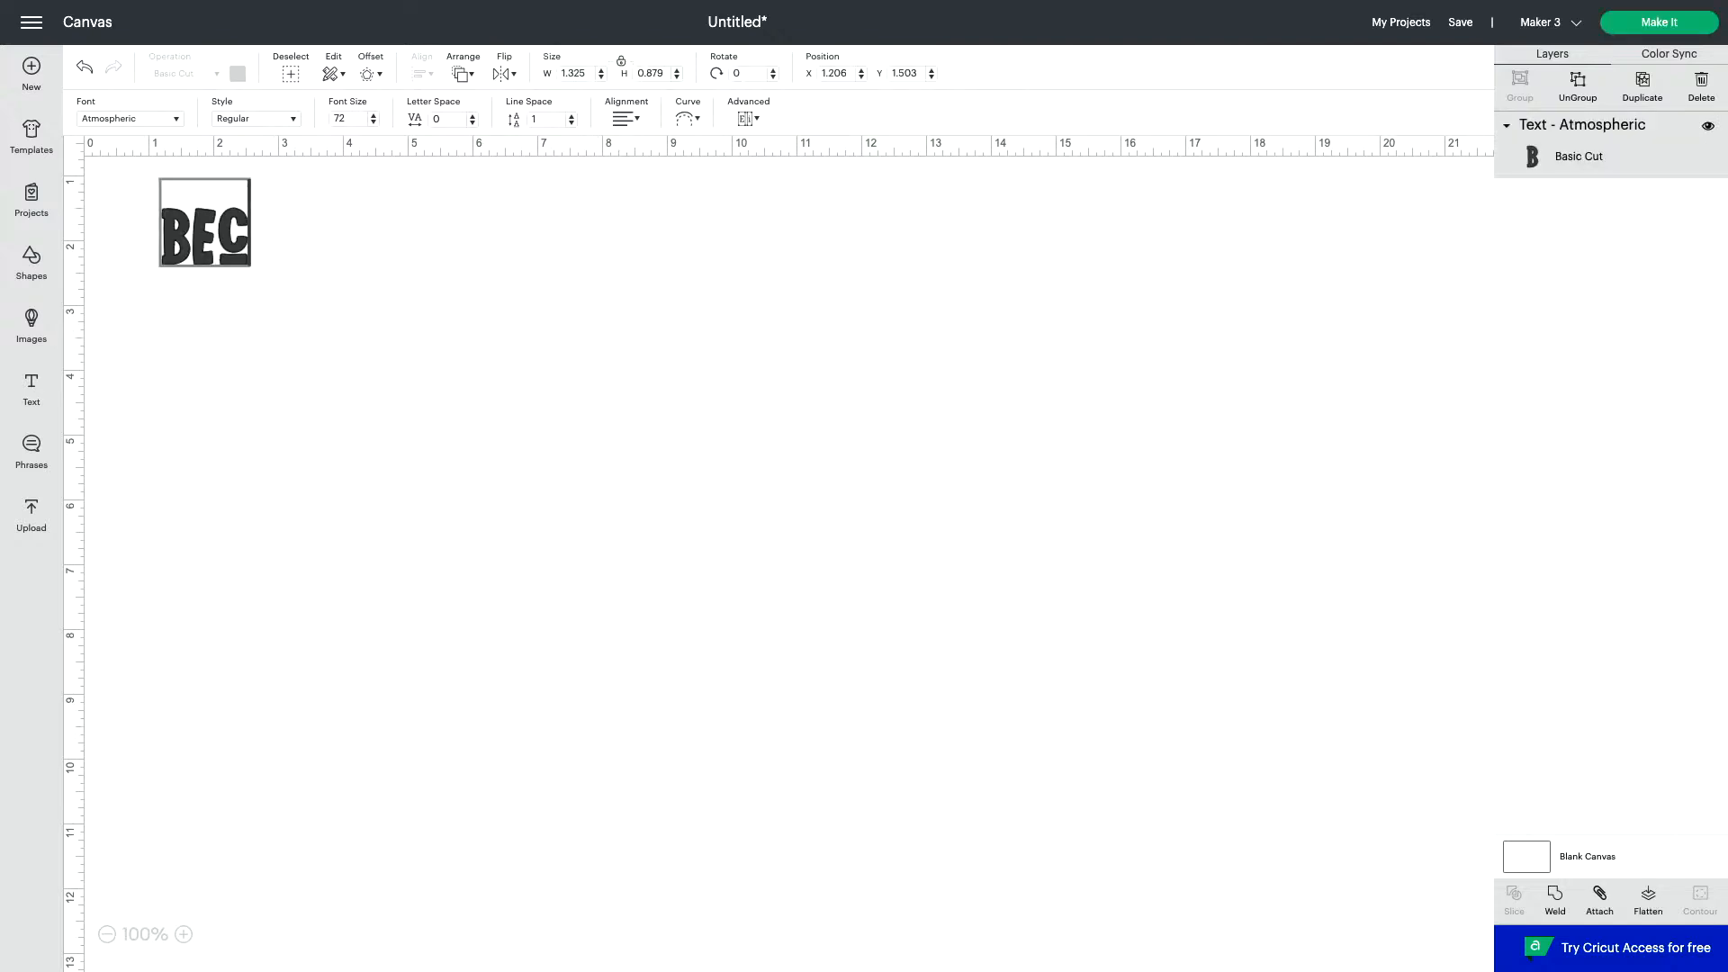
key(BackSpace)
key(BackSpace)
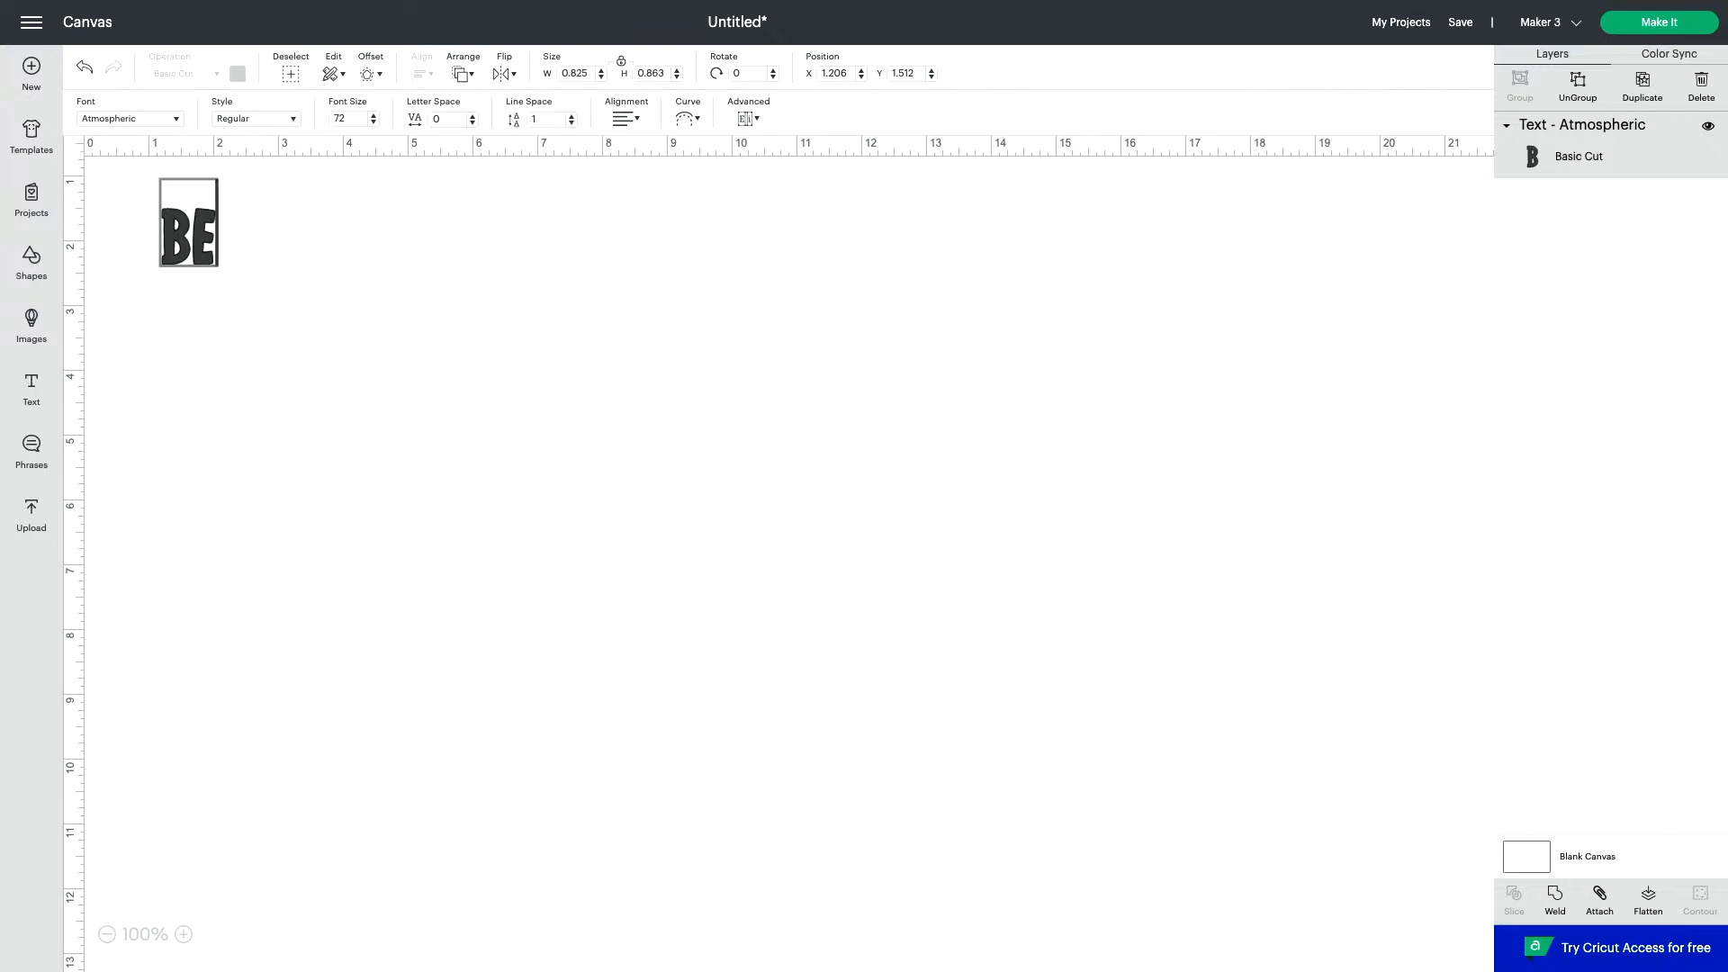
text(CK)
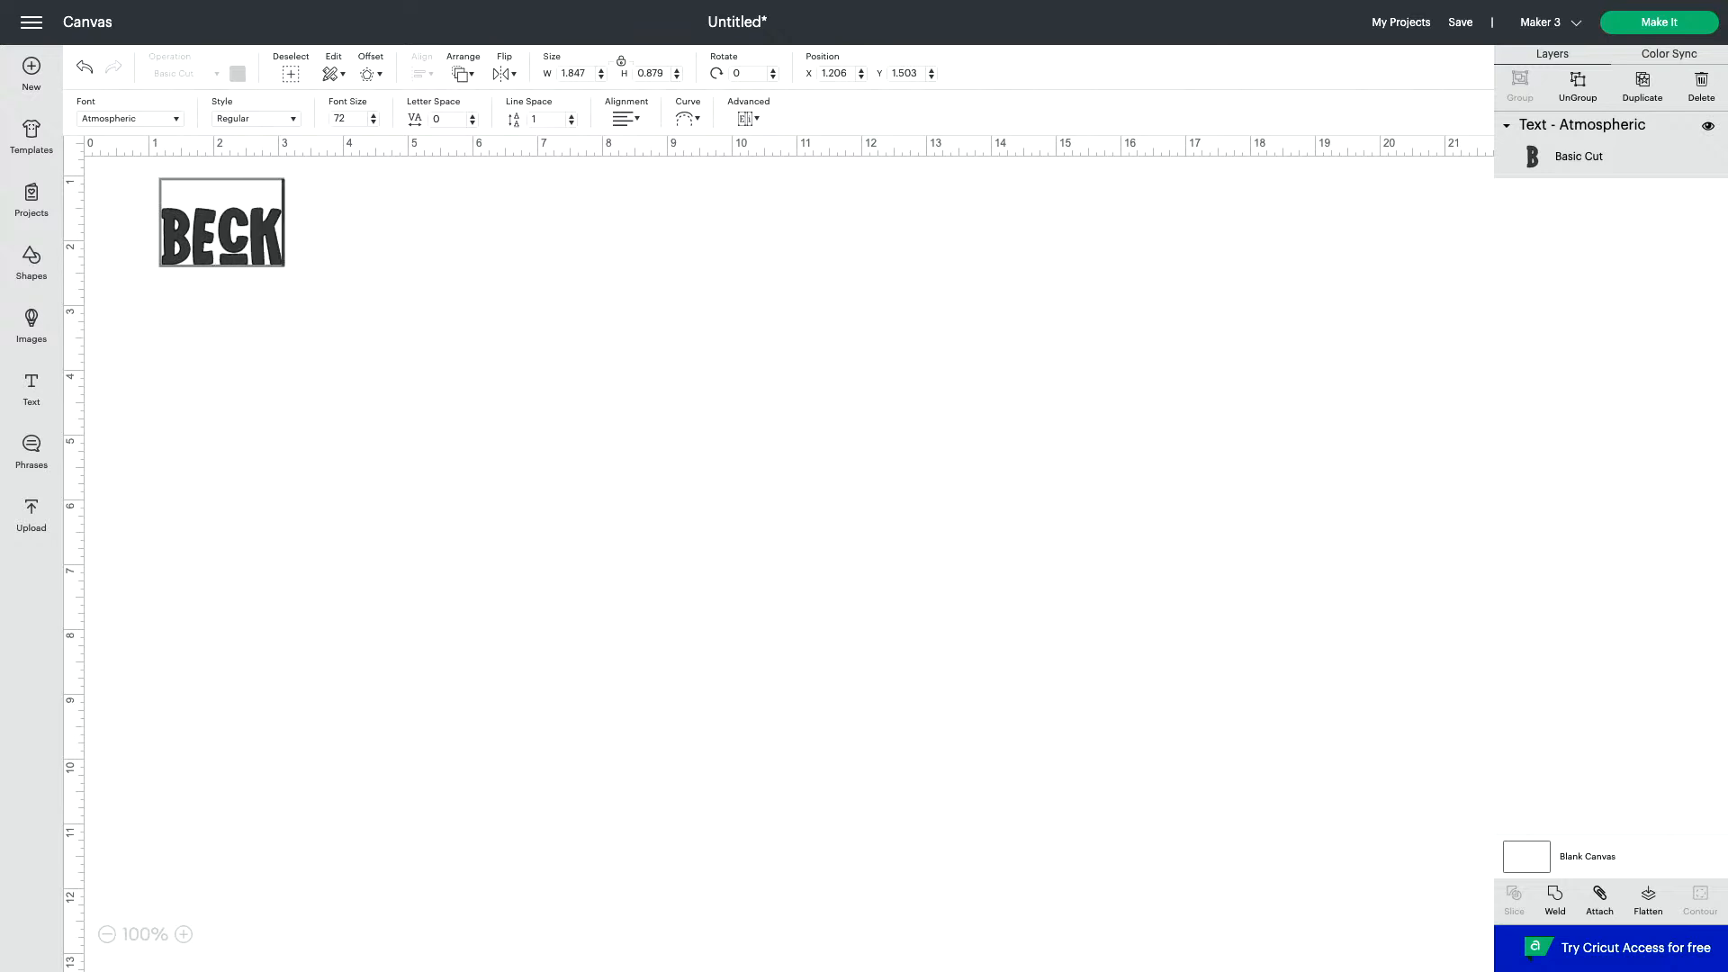
text(ett)
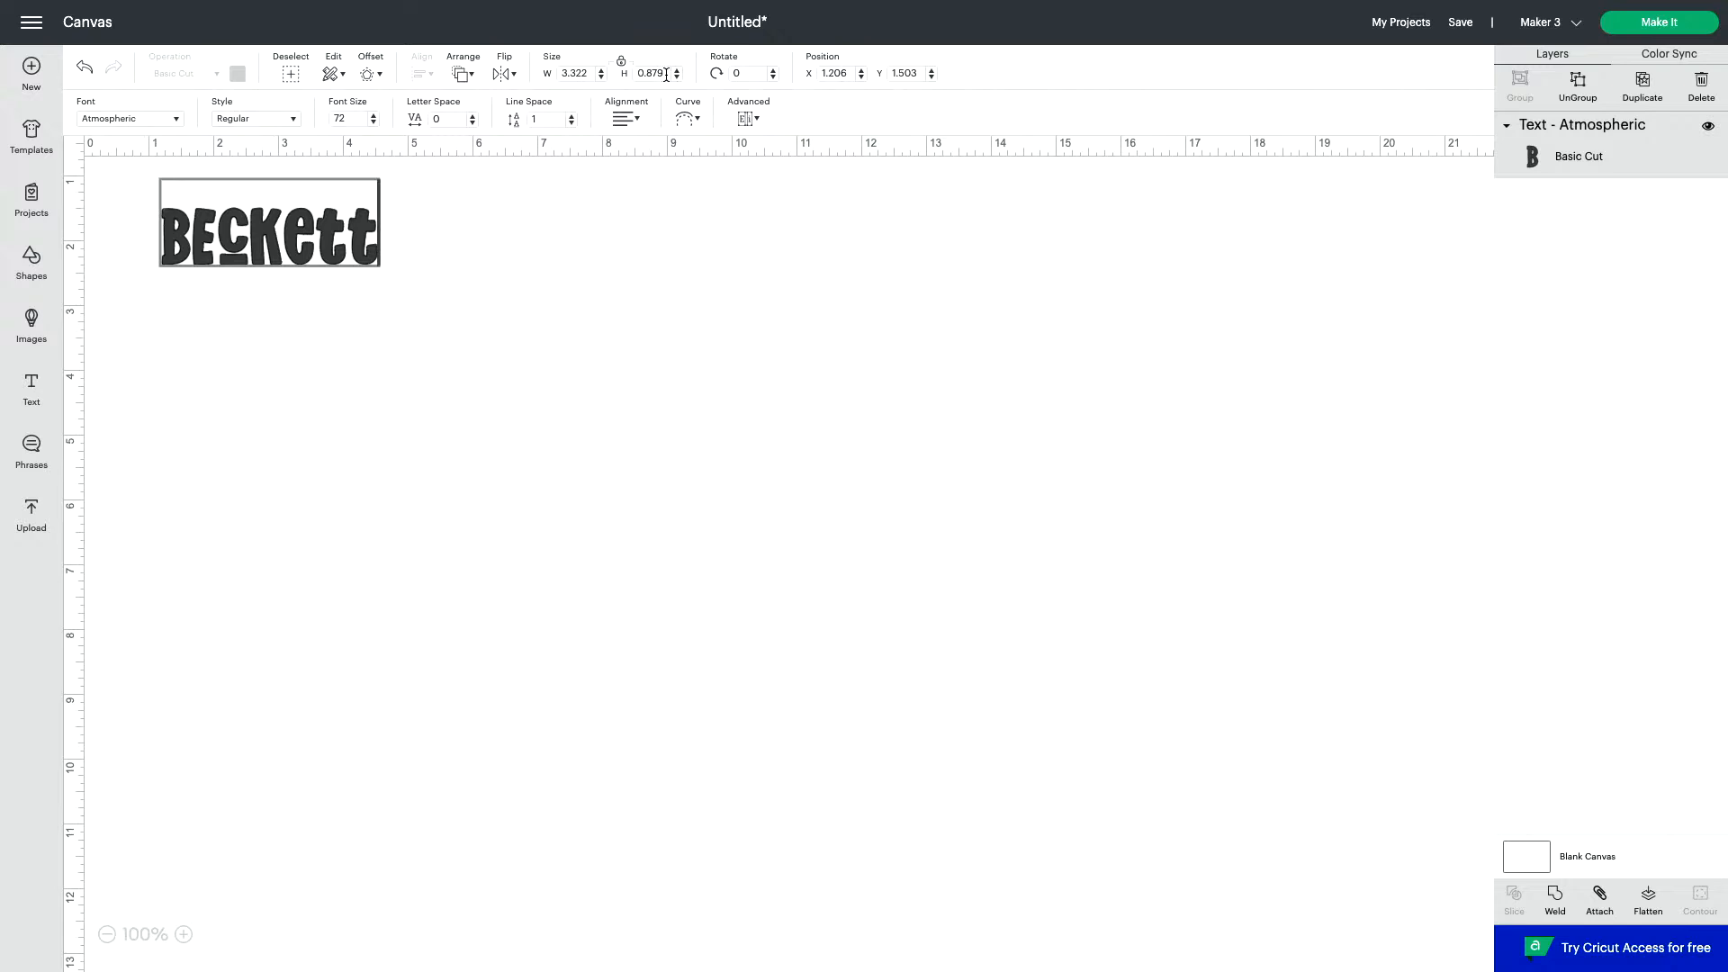
- Set the name text's width to 4.5 inches with its proportions locked
click(590, 75)
key(BackSpace)
key(BackSpace)
key(BackSpace)
key(BackSpace)
key(BackSpace)
text(4.5)
key(Return)
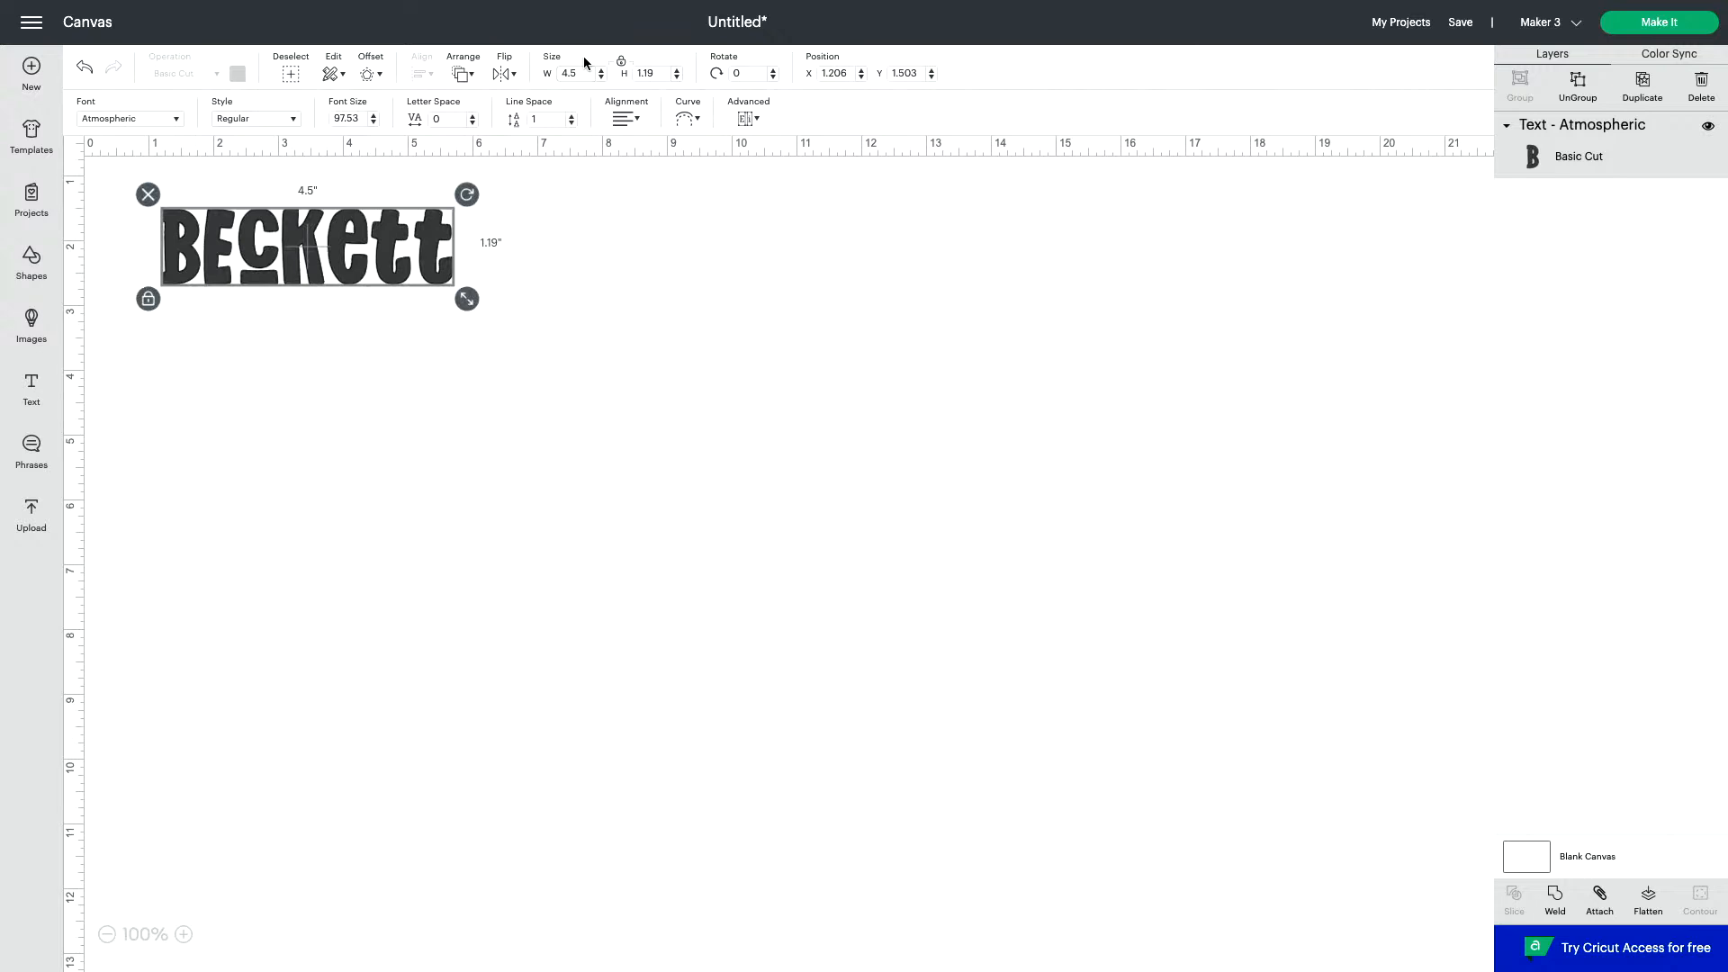
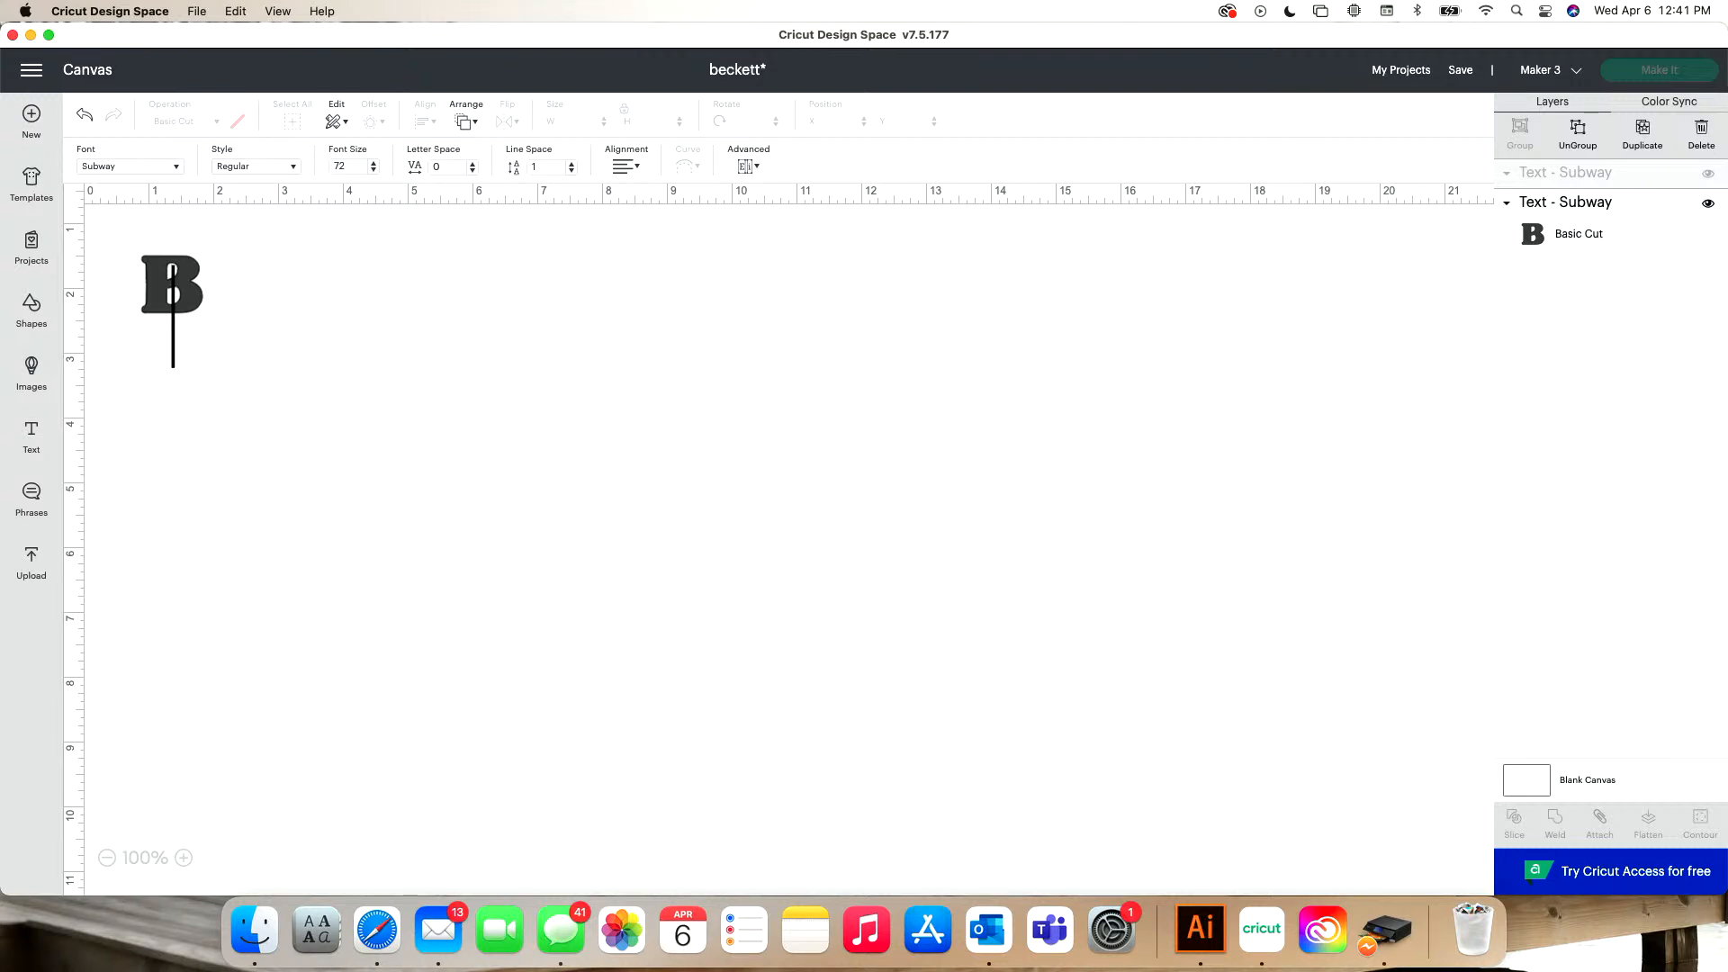
- Enter the letter F in the new Subway text object and arrange the B and F spaced apart in one row
text(F)
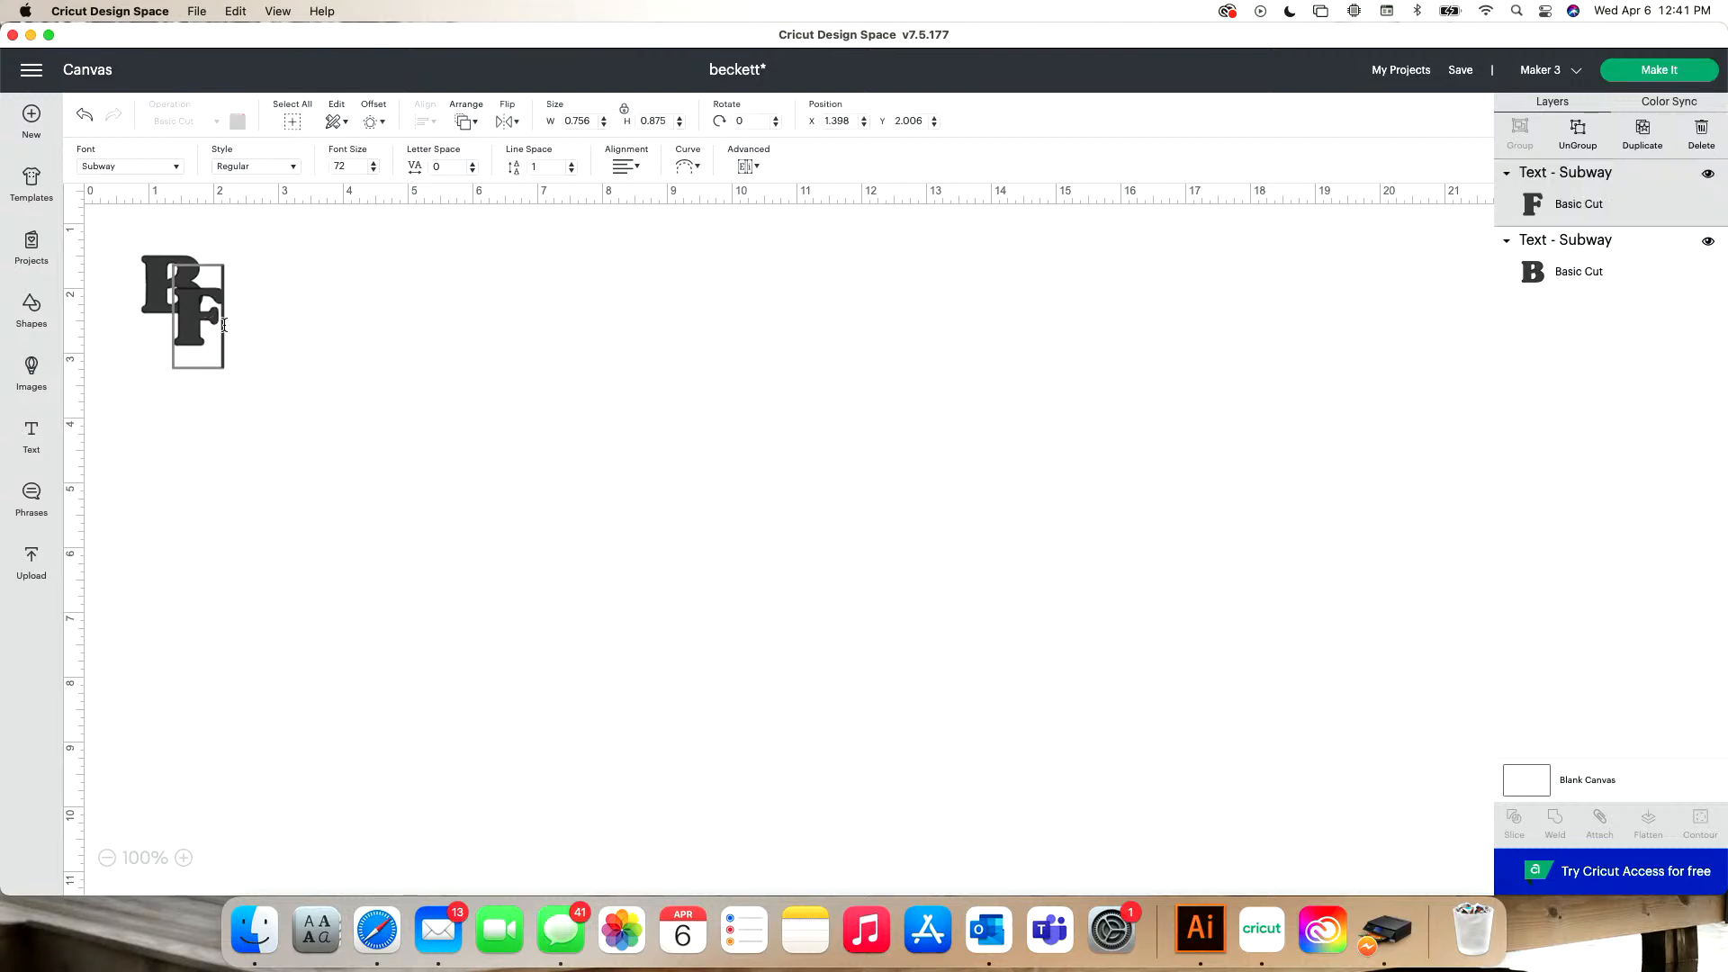
click(203, 493)
drag(188, 329, 398, 326)
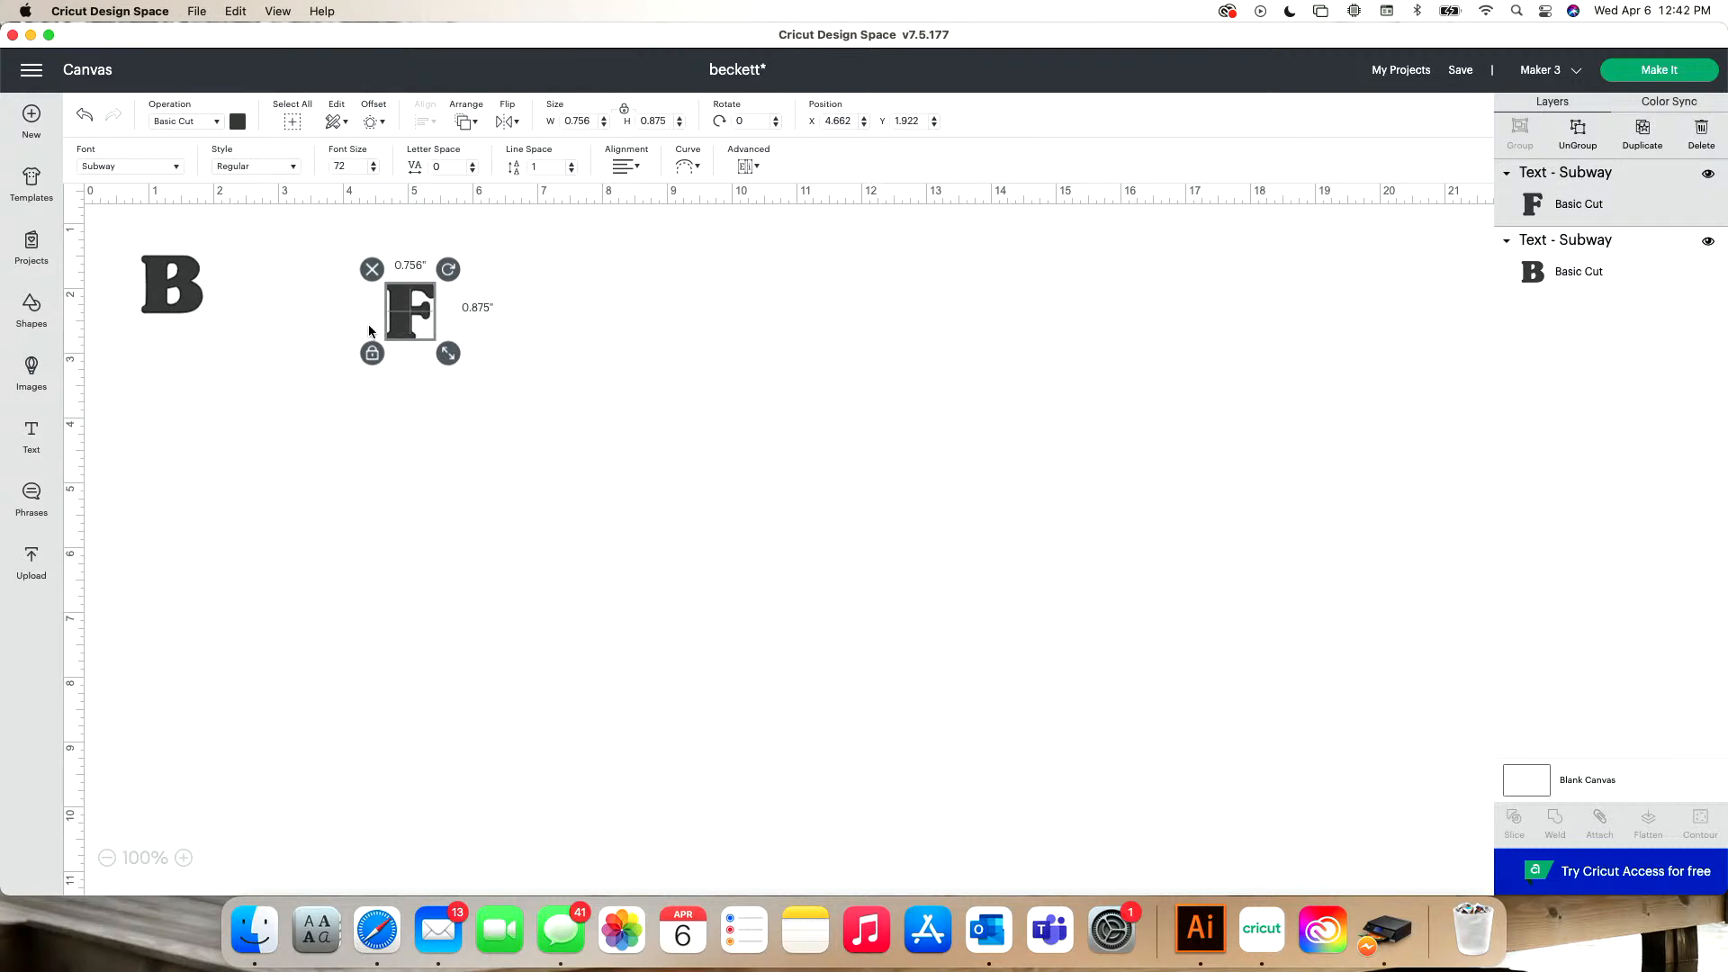
drag(155, 298, 199, 305)
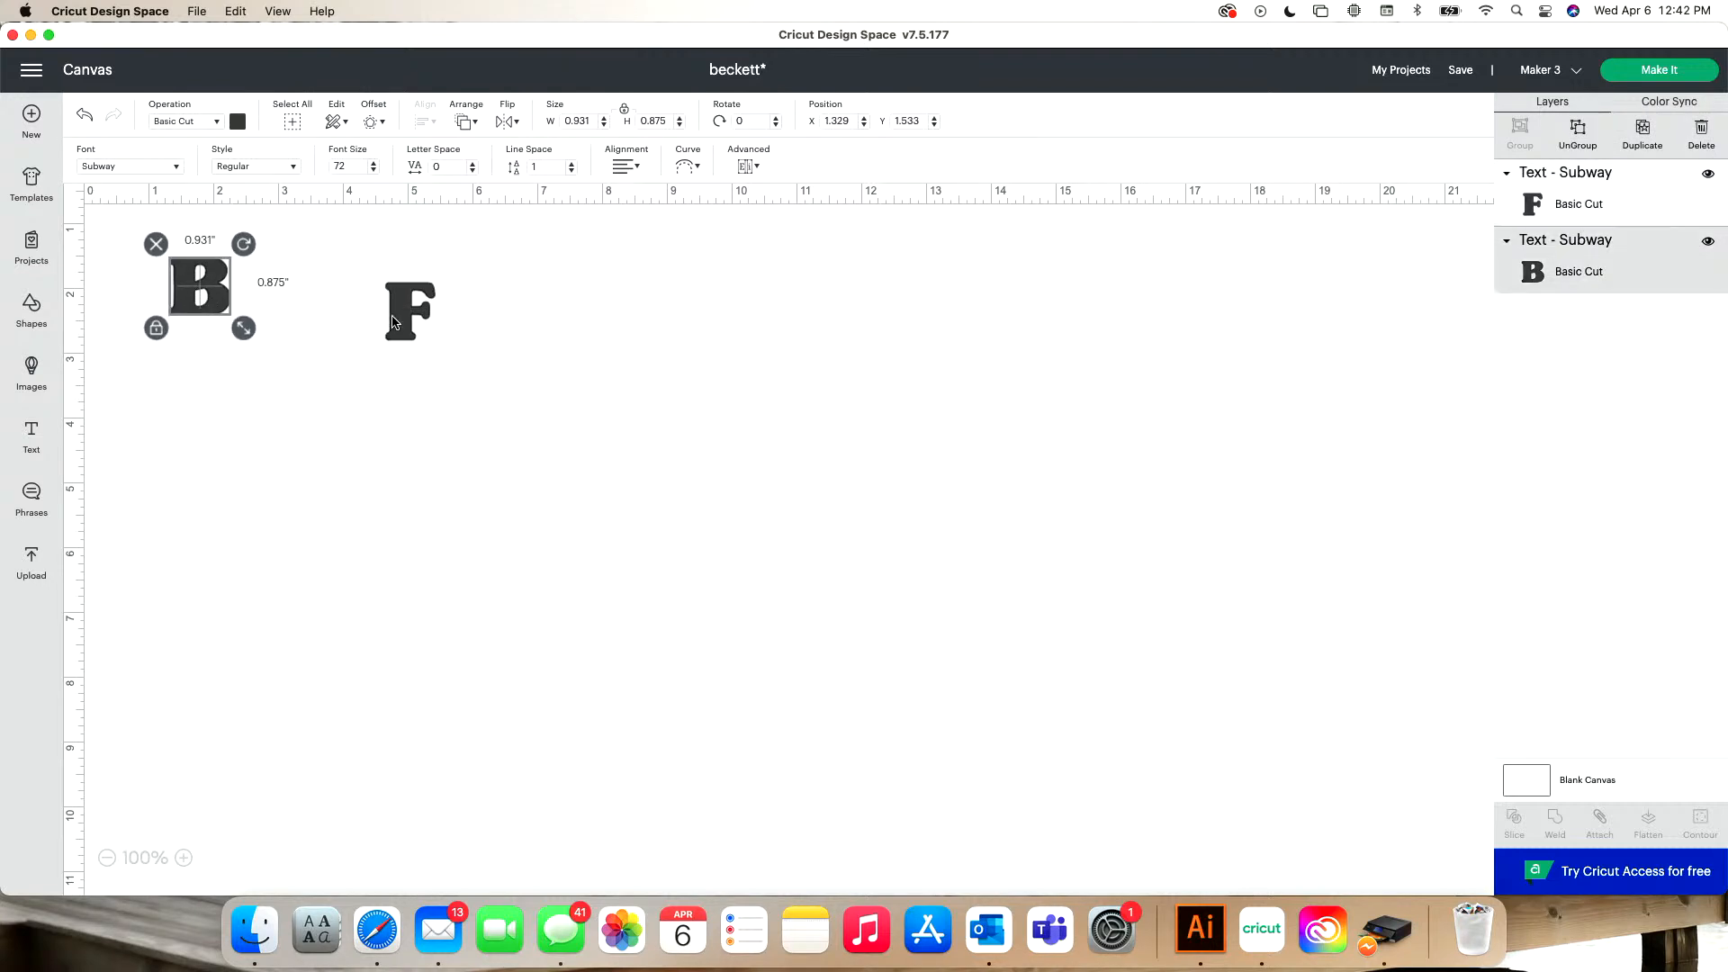
drag(392, 321, 336, 307)
- Duplicate the B and the F and place the copies in a second row below the originals
click(206, 300)
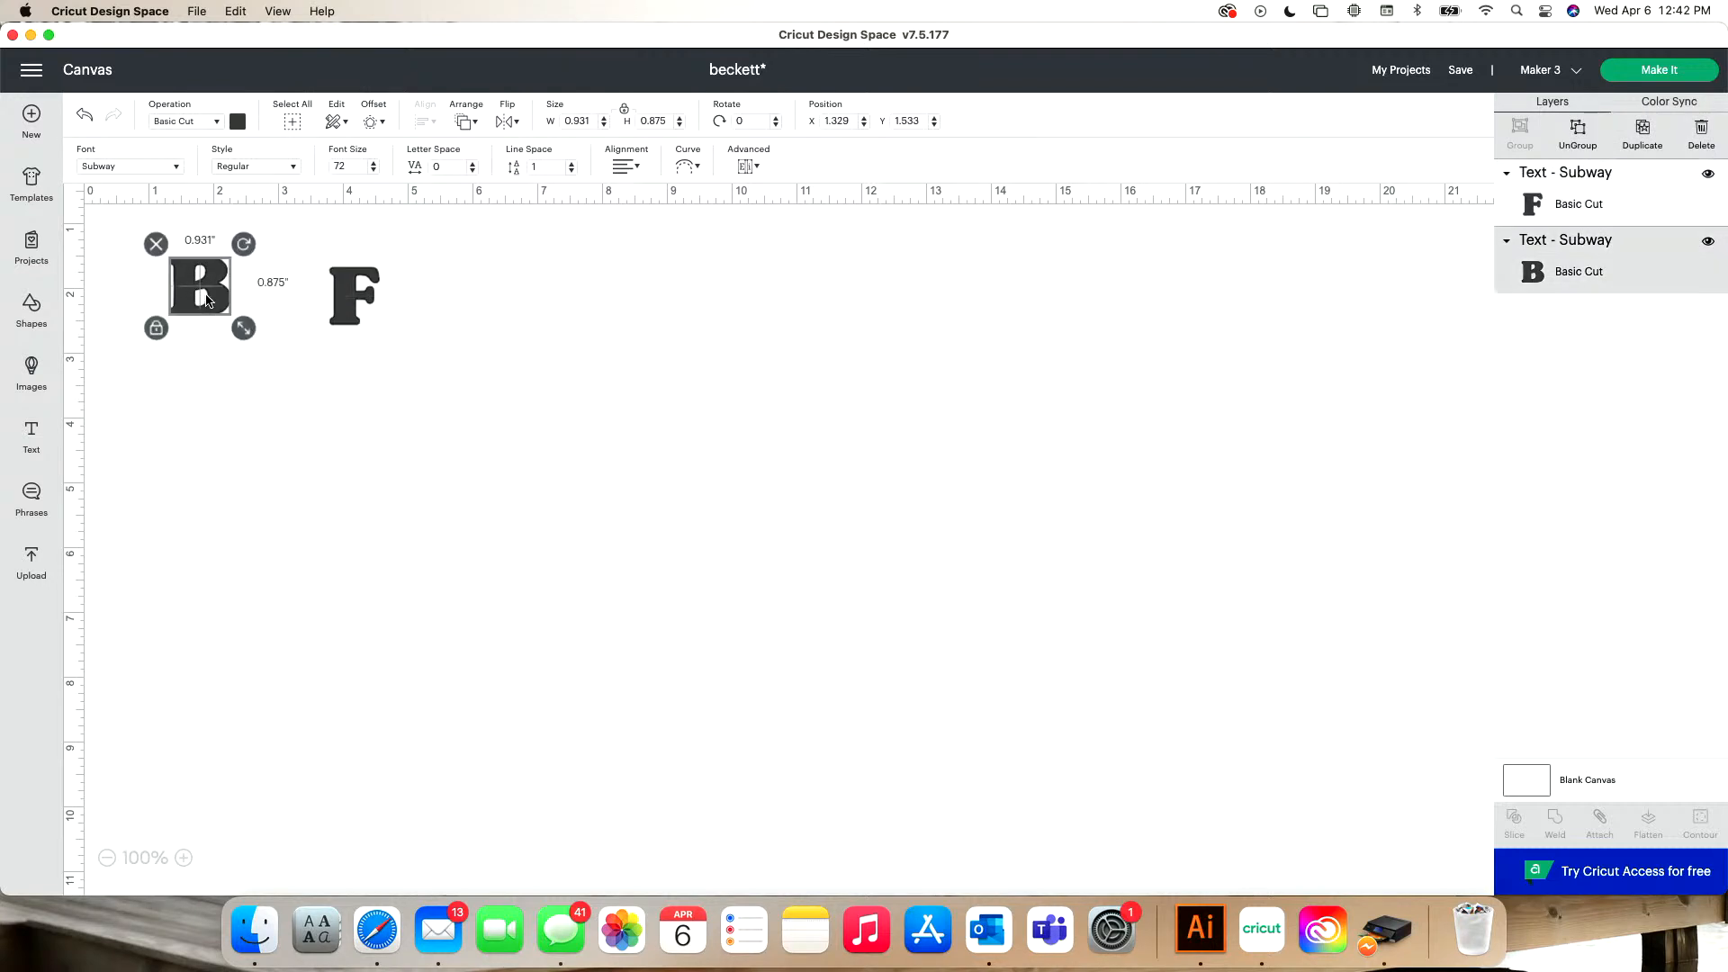
click(1640, 135)
drag(199, 332, 199, 470)
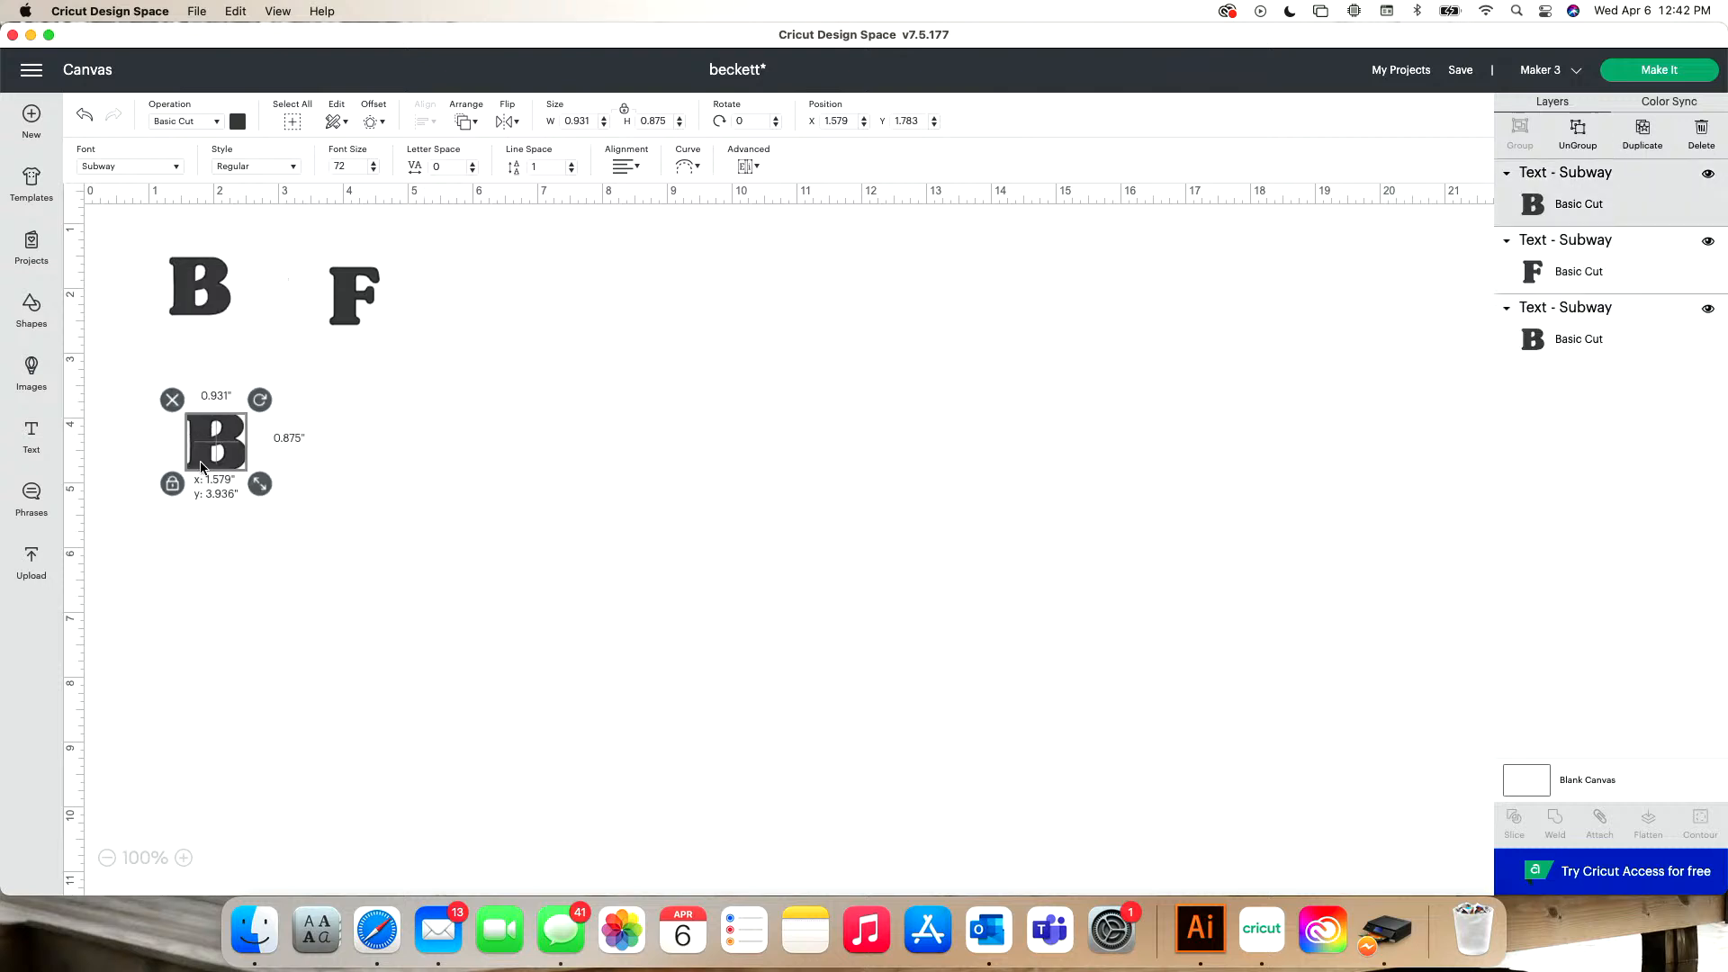
click(351, 308)
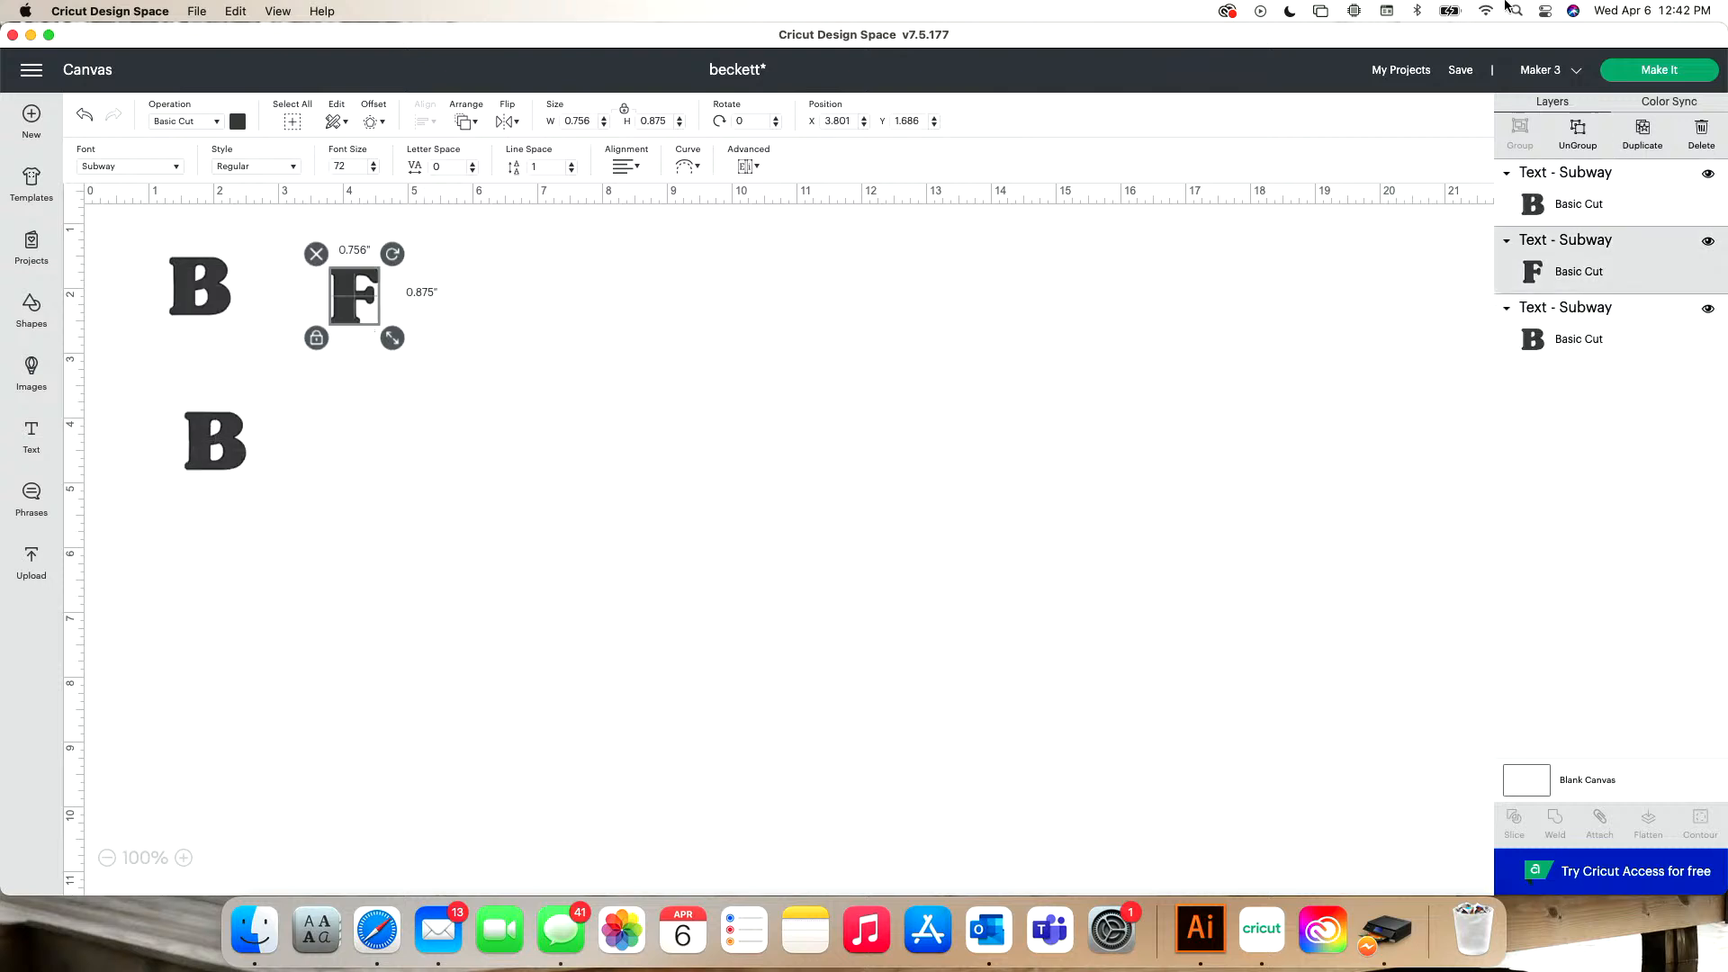
click(1641, 135)
drag(359, 326, 336, 430)
drag(195, 449, 159, 420)
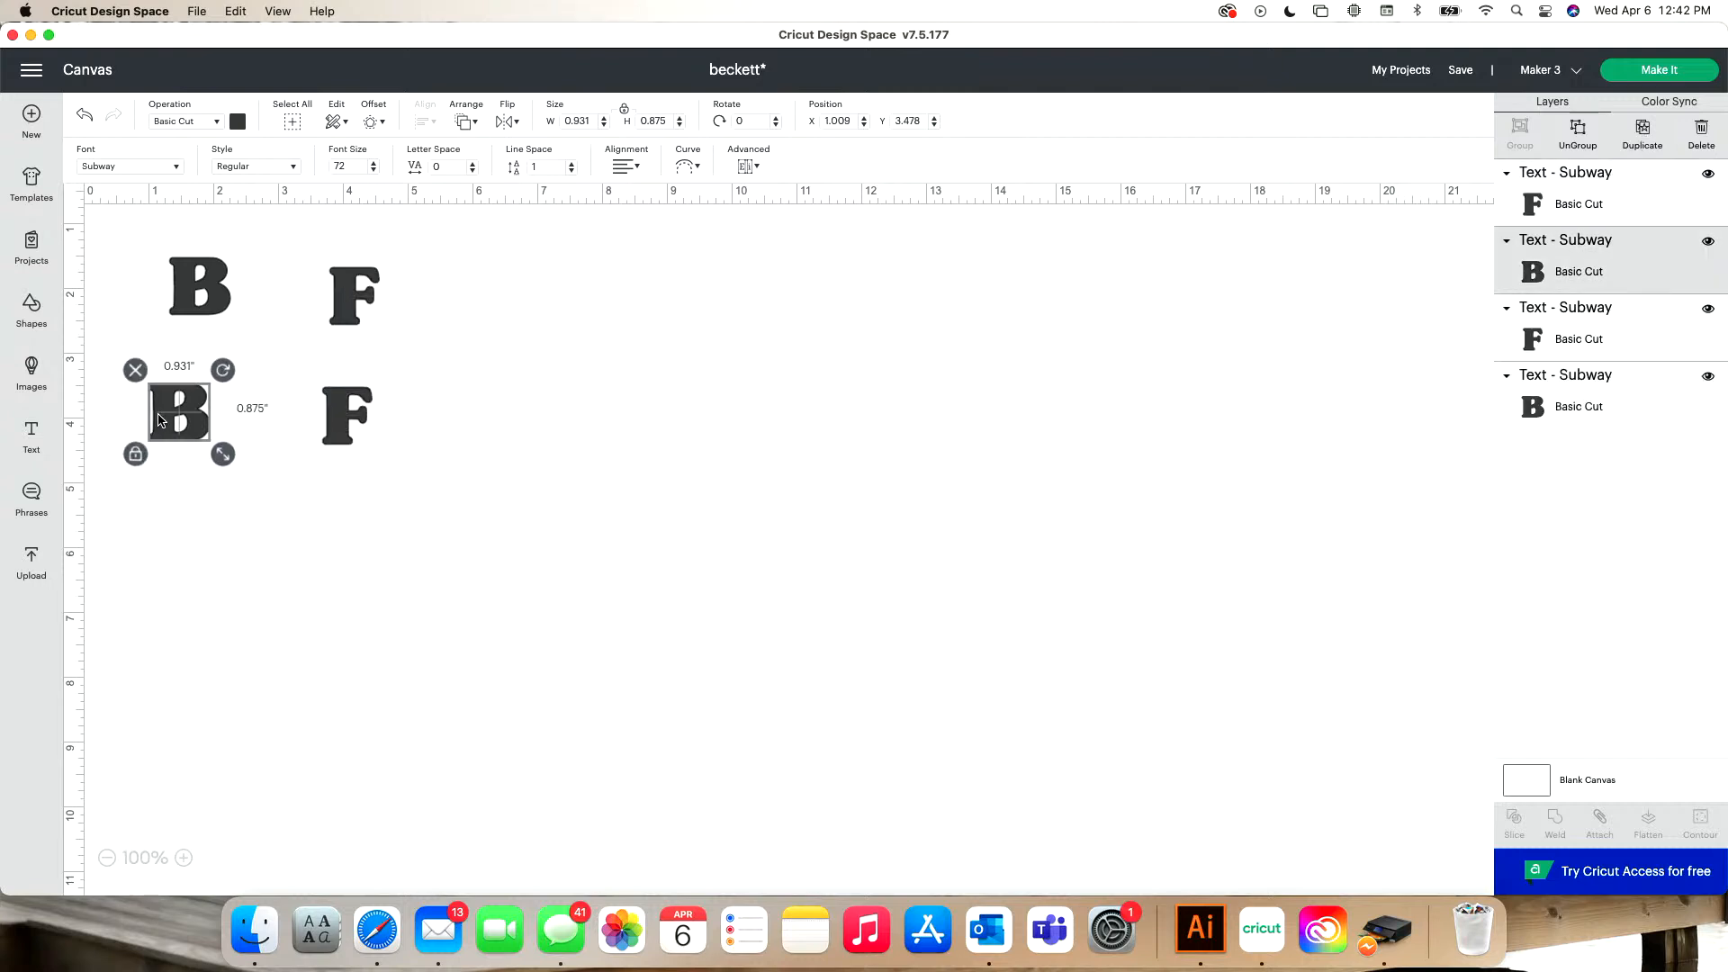
- Enlarge the upper B to about 5.26 by 4.94 inches and place it beside the small letters
click(186, 295)
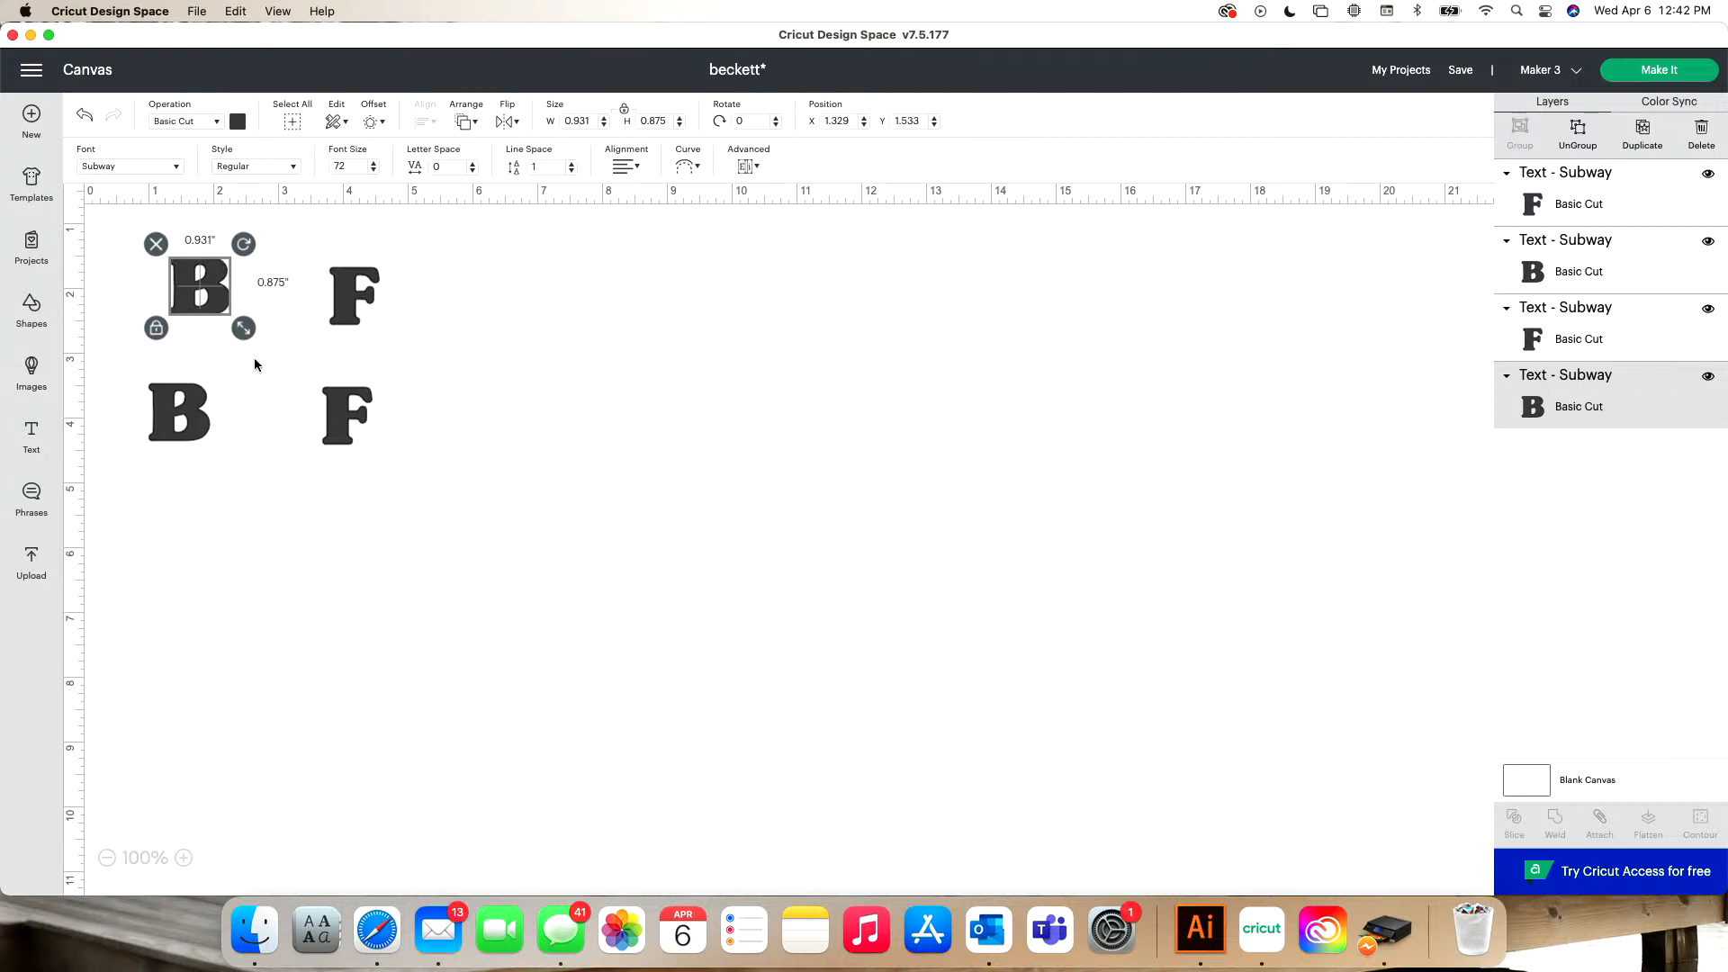
drag(200, 286, 753, 627)
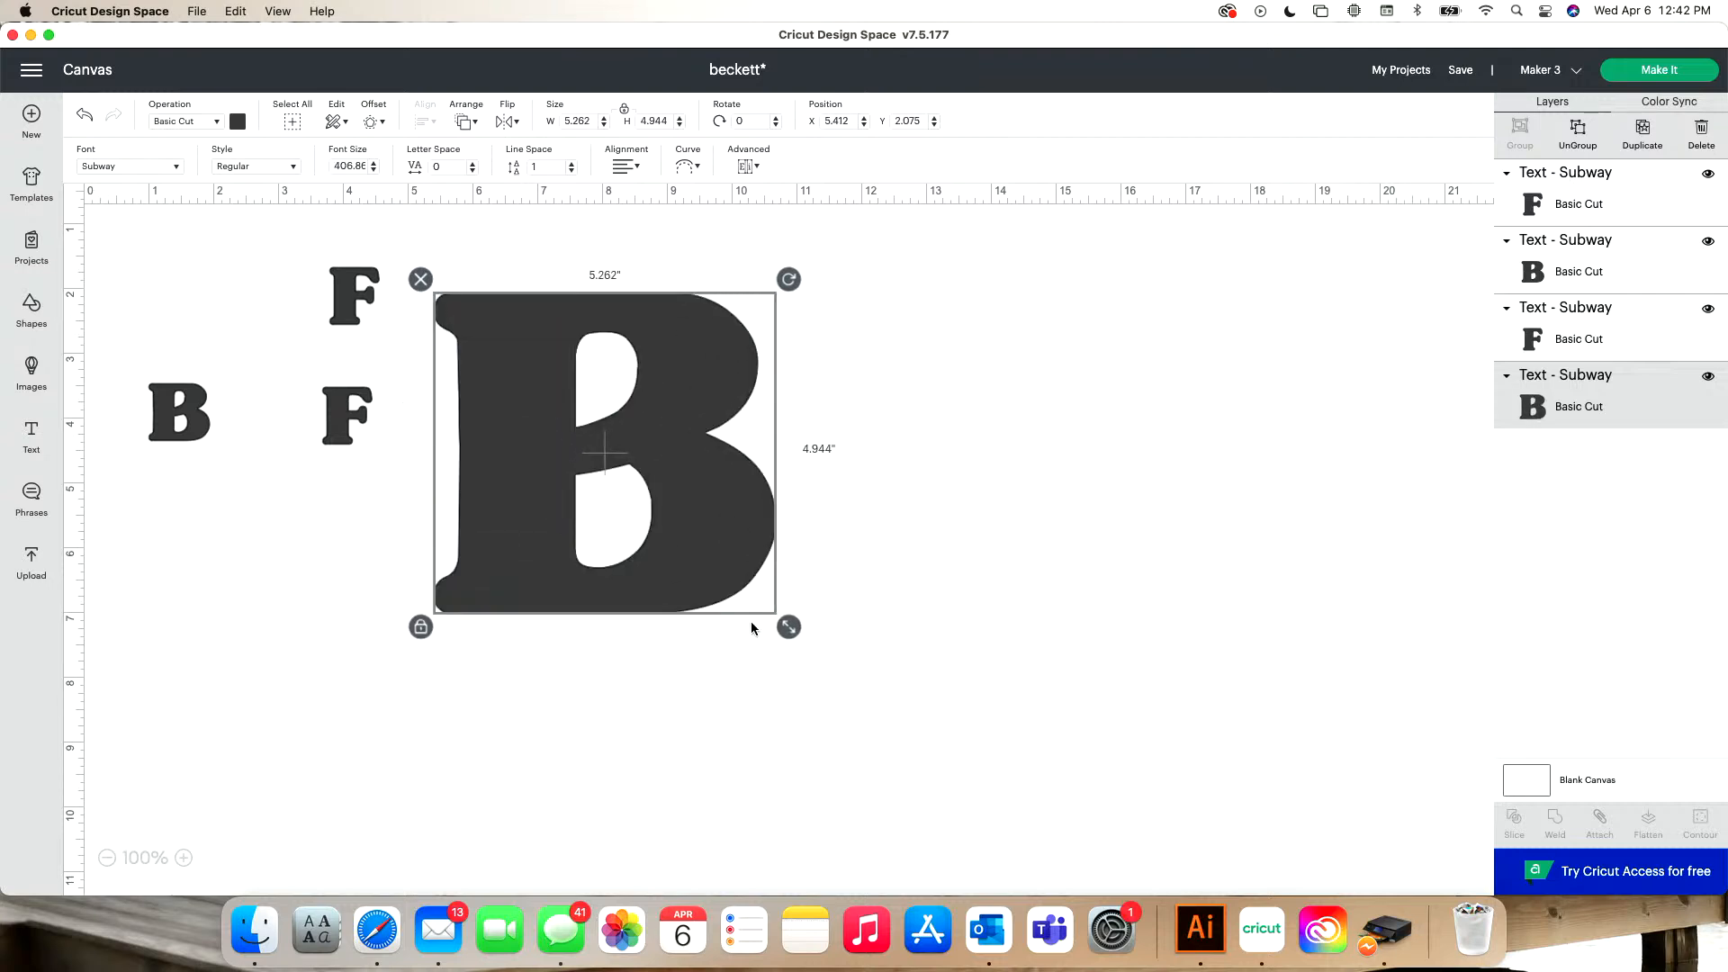
- Add a circle shape to the canvas and change its material color to red
click(31, 306)
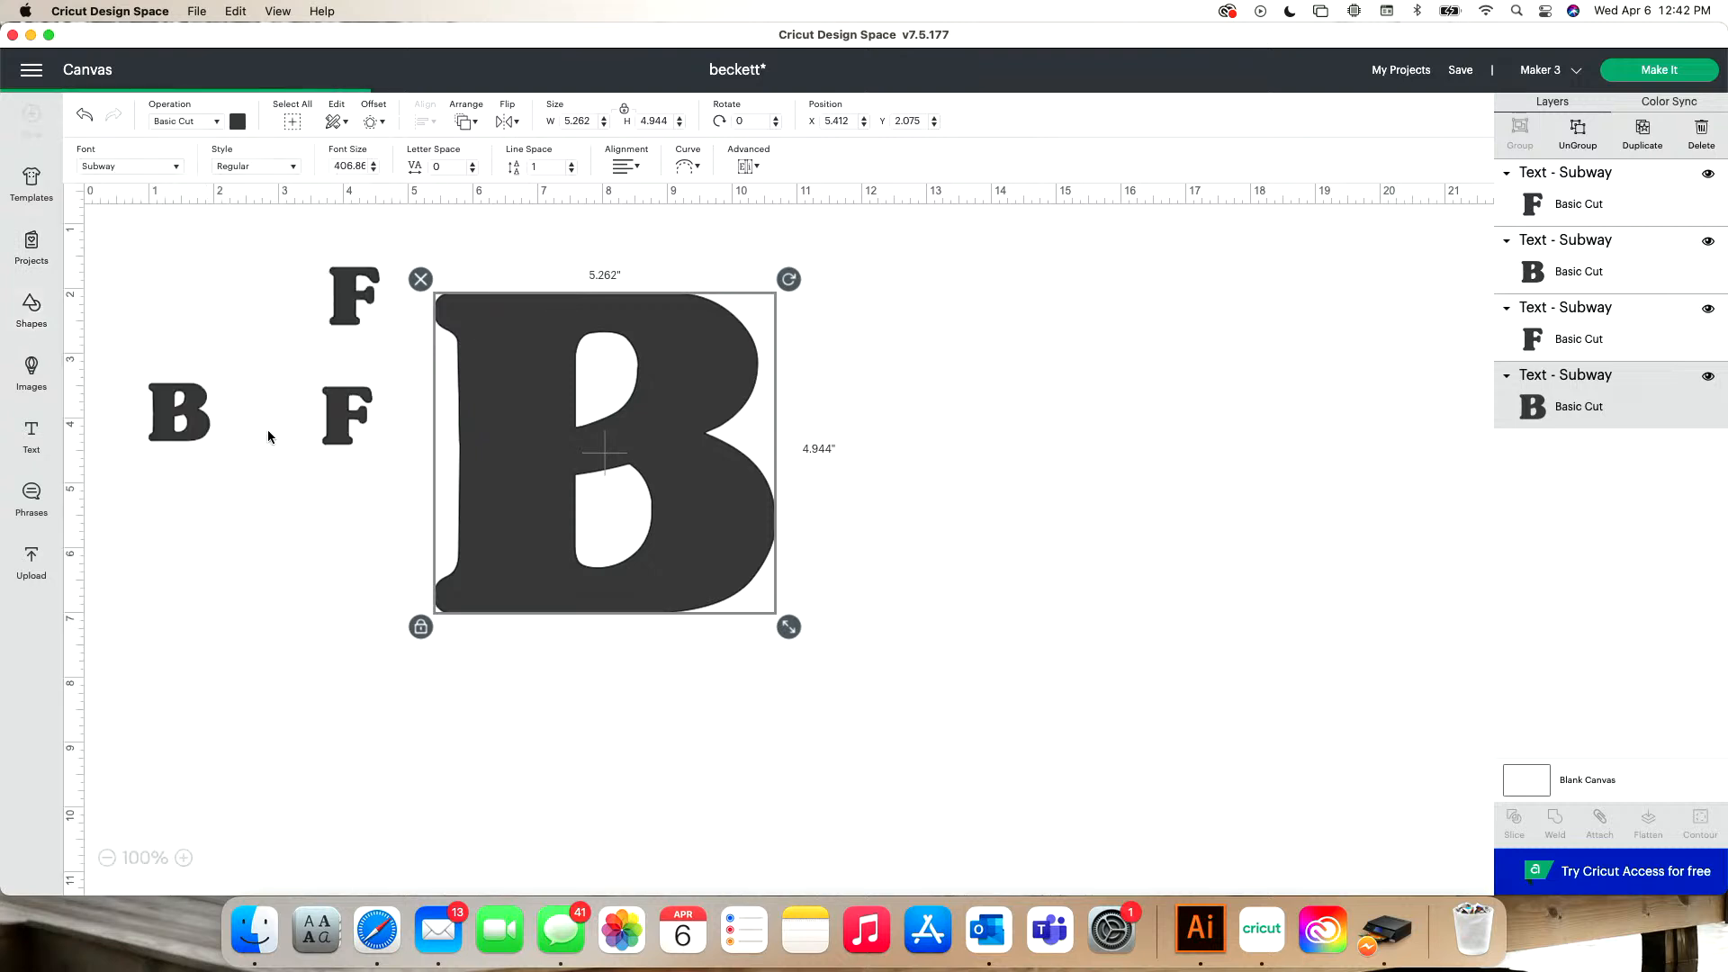
click(267, 429)
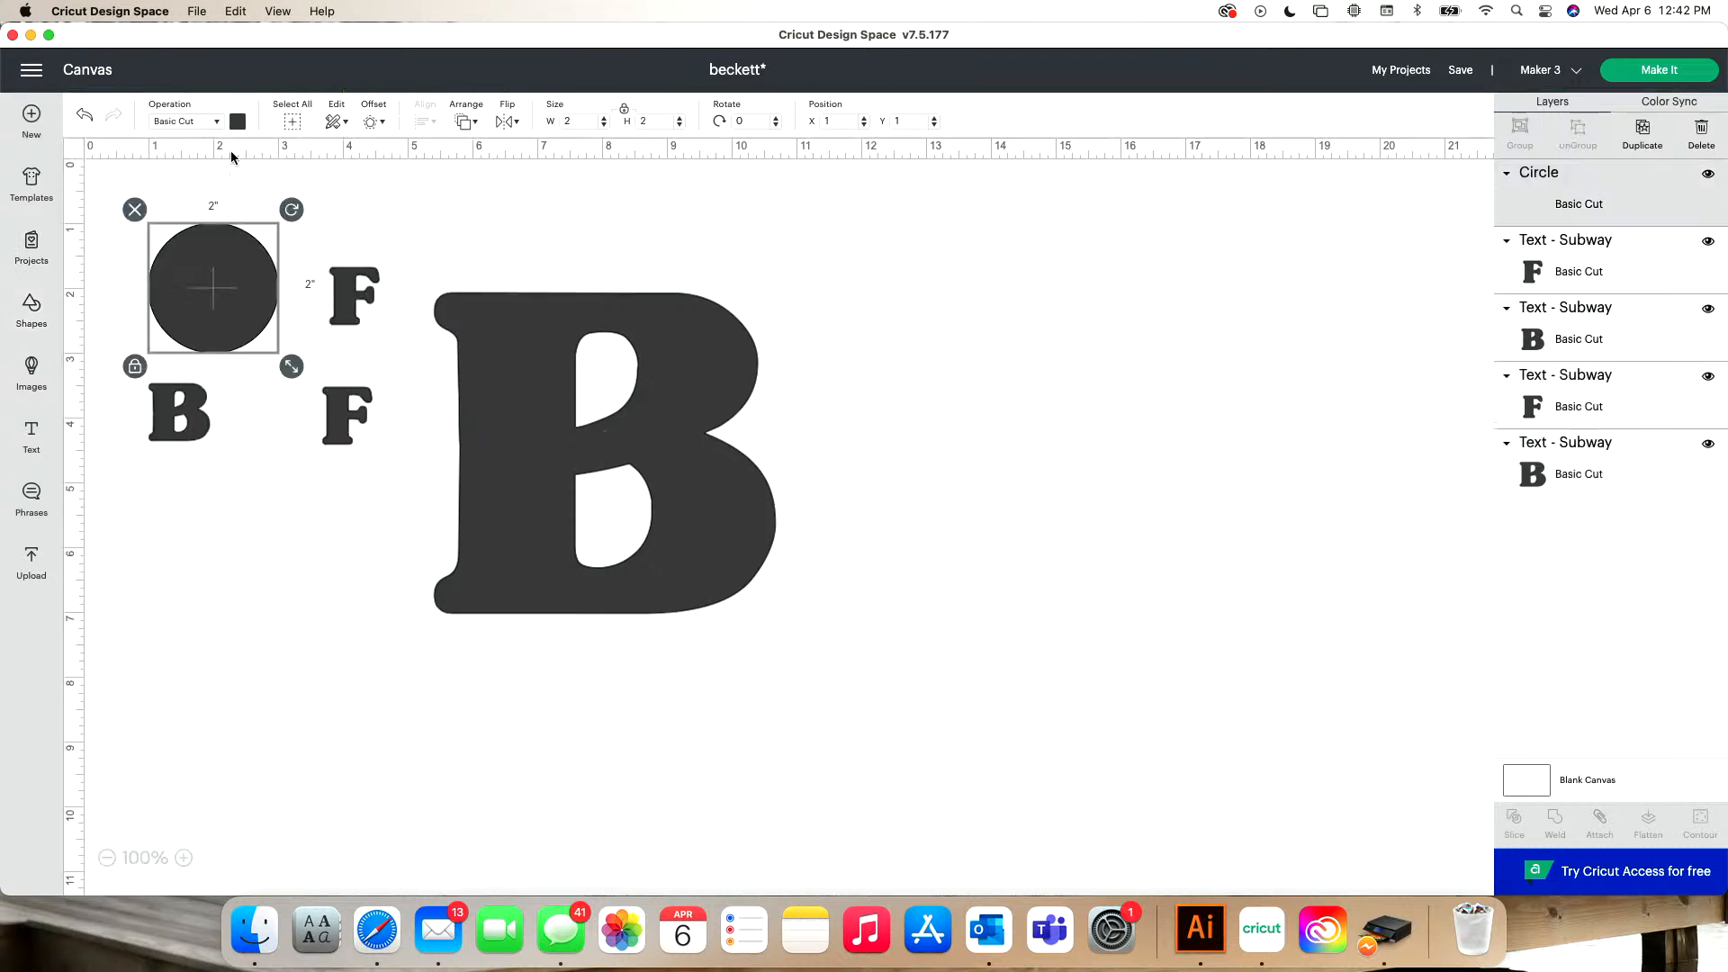
click(238, 123)
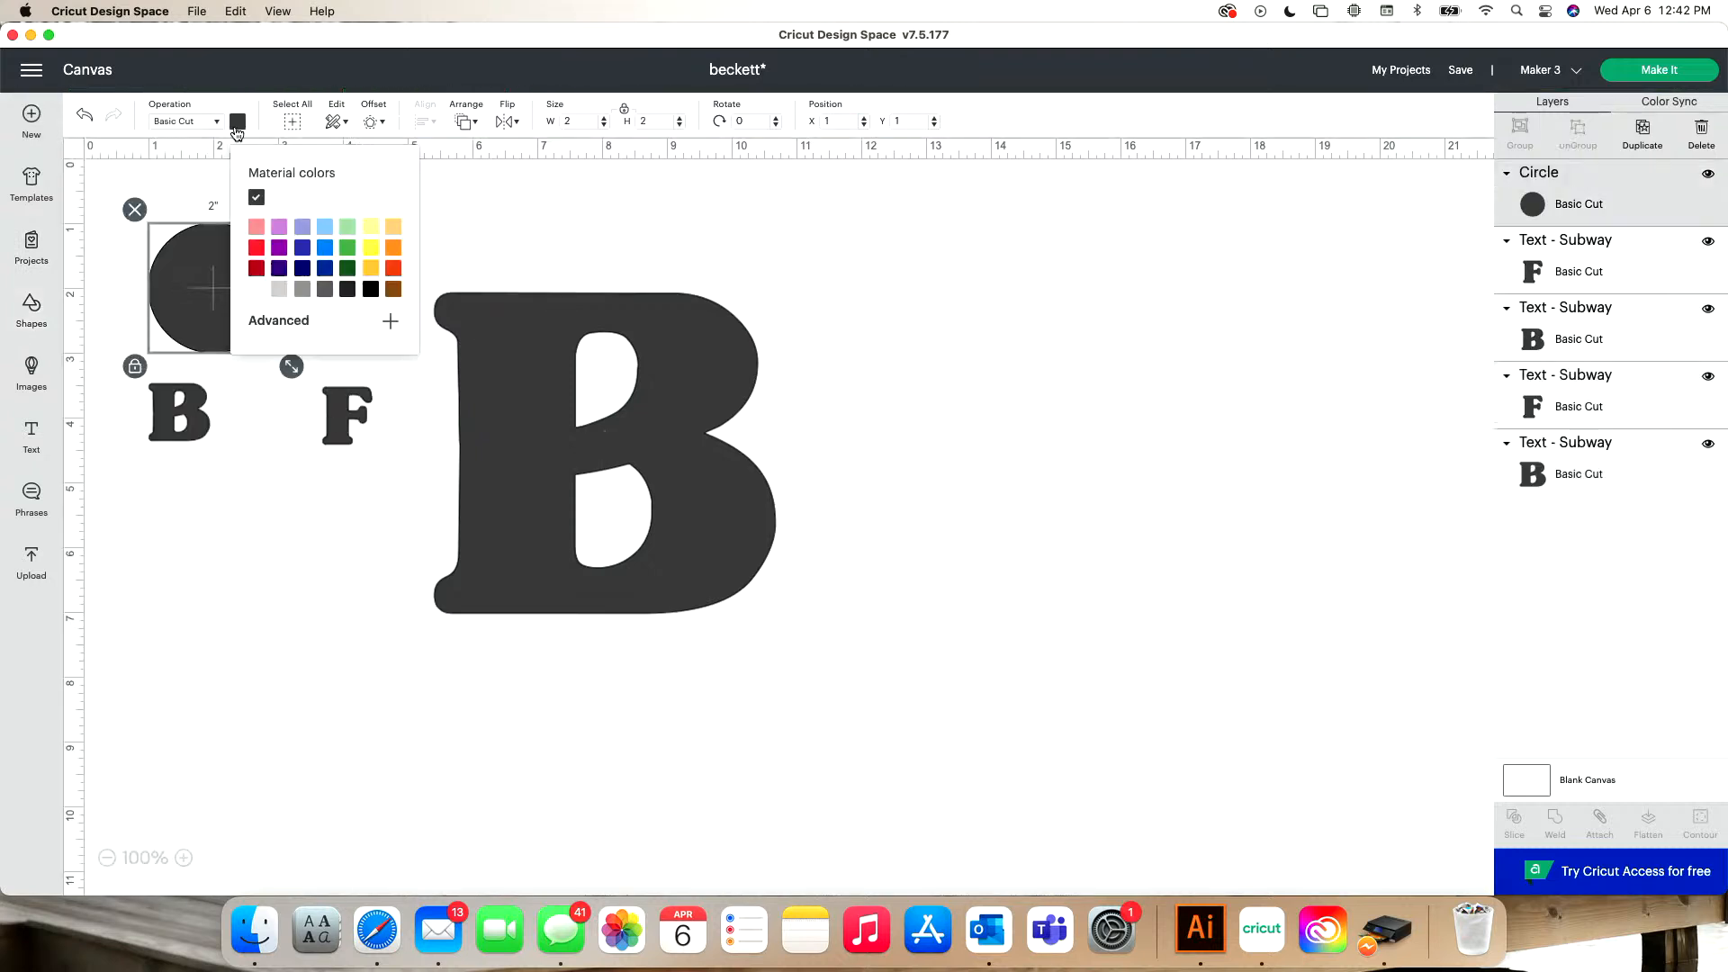
click(253, 250)
click(440, 256)
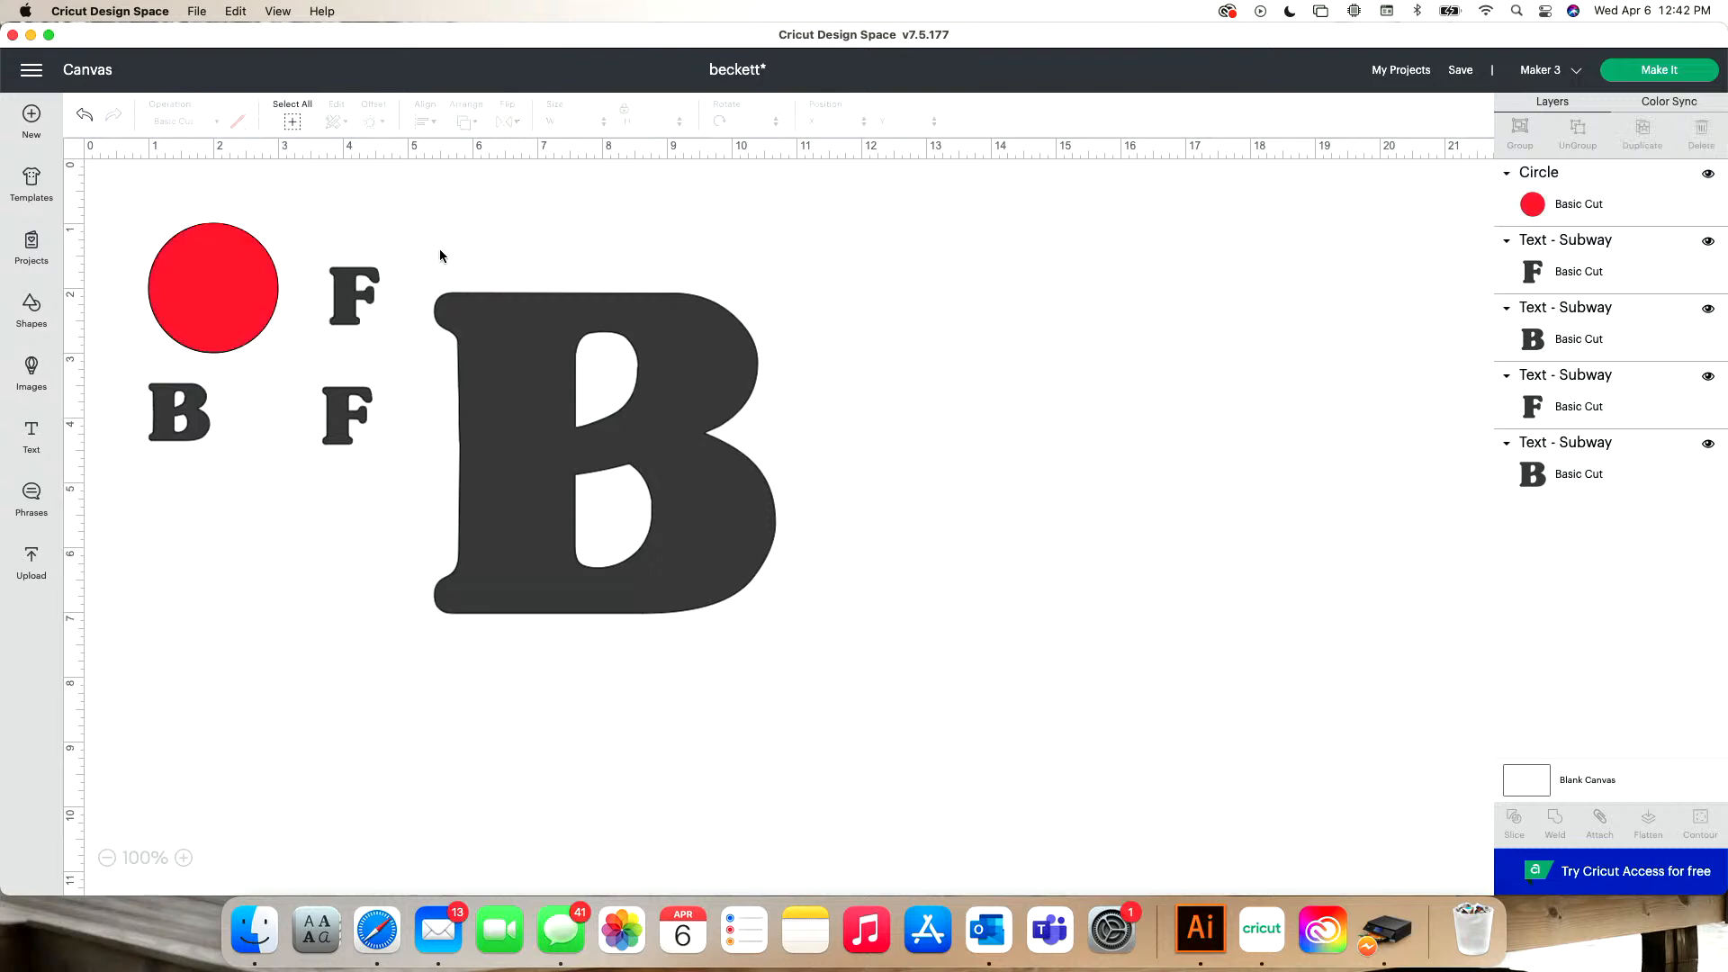
- Fit the red circle on the large B's upper stem, scaling the B to about 7.05 inches wide and the circle to about 0.94 inches
click(253, 275)
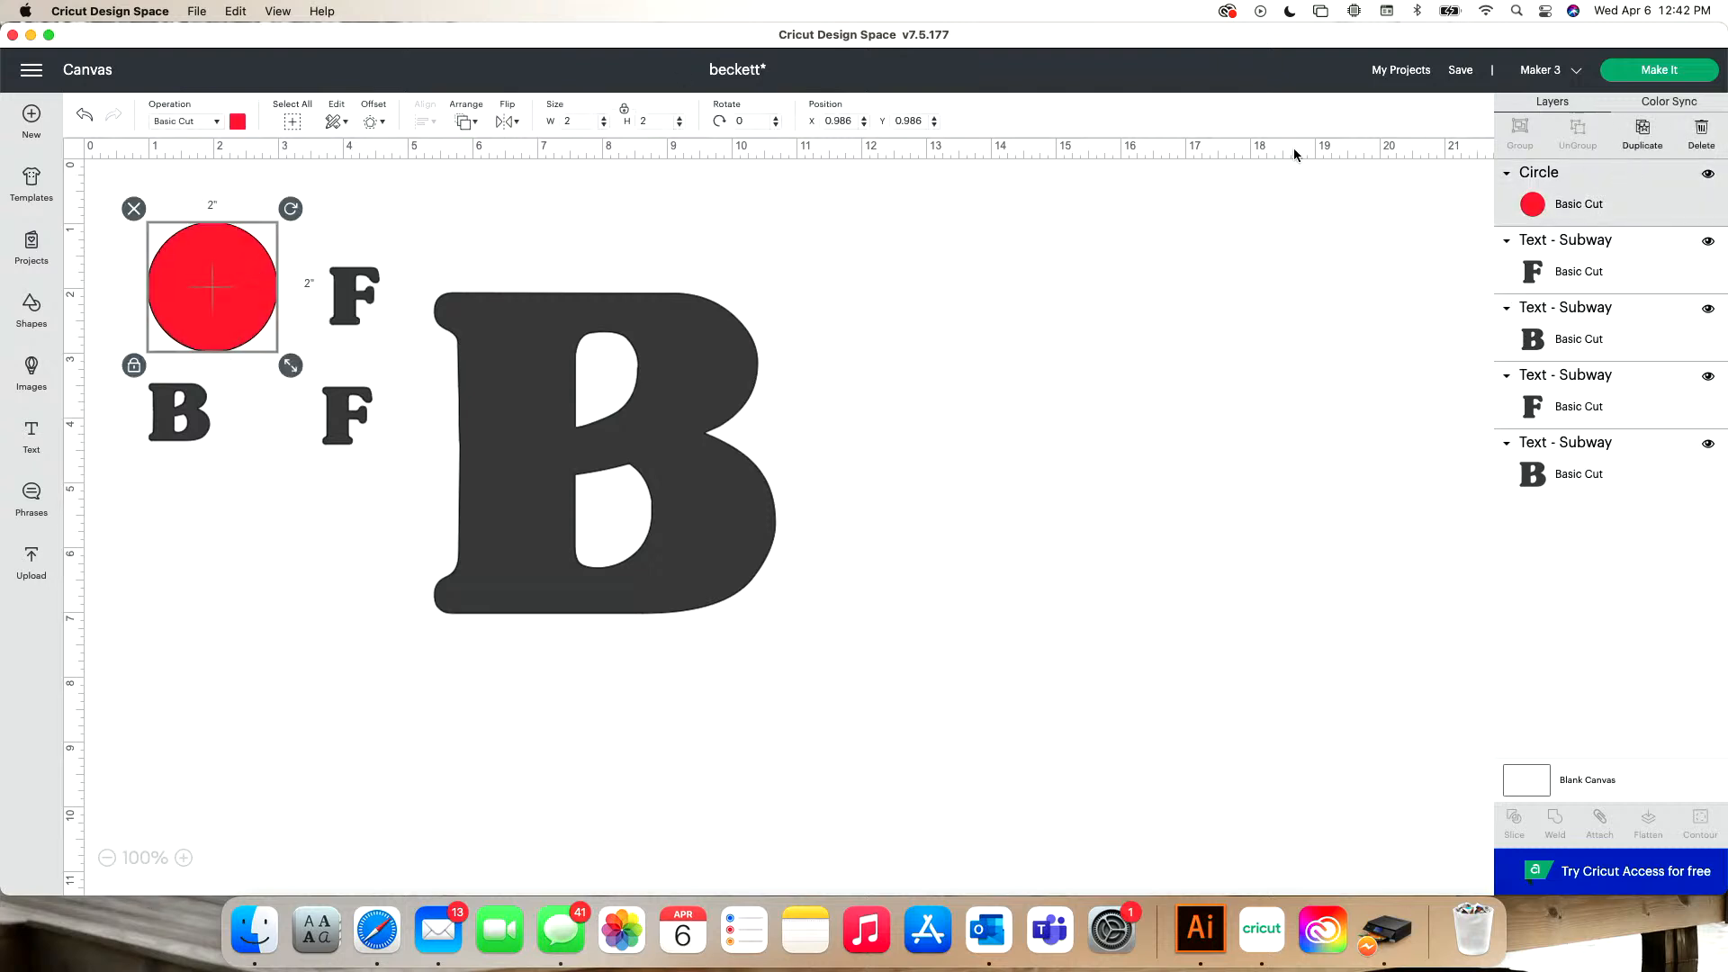
drag(235, 305, 531, 383)
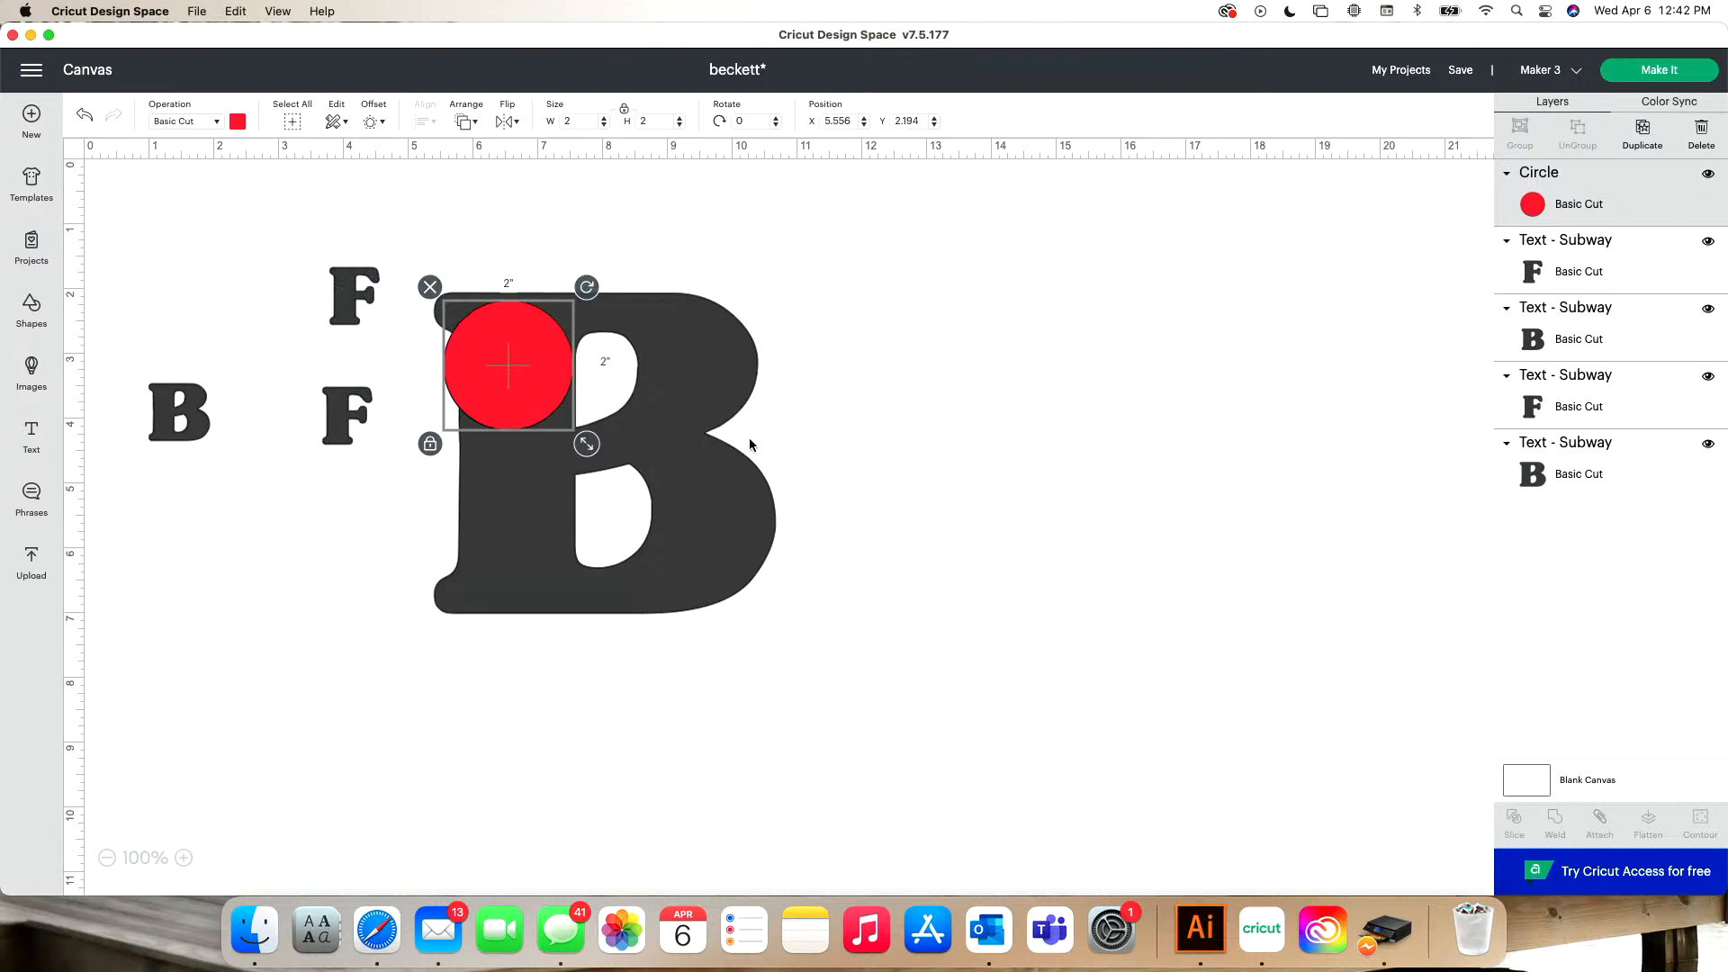
click(750, 445)
drag(791, 630, 905, 735)
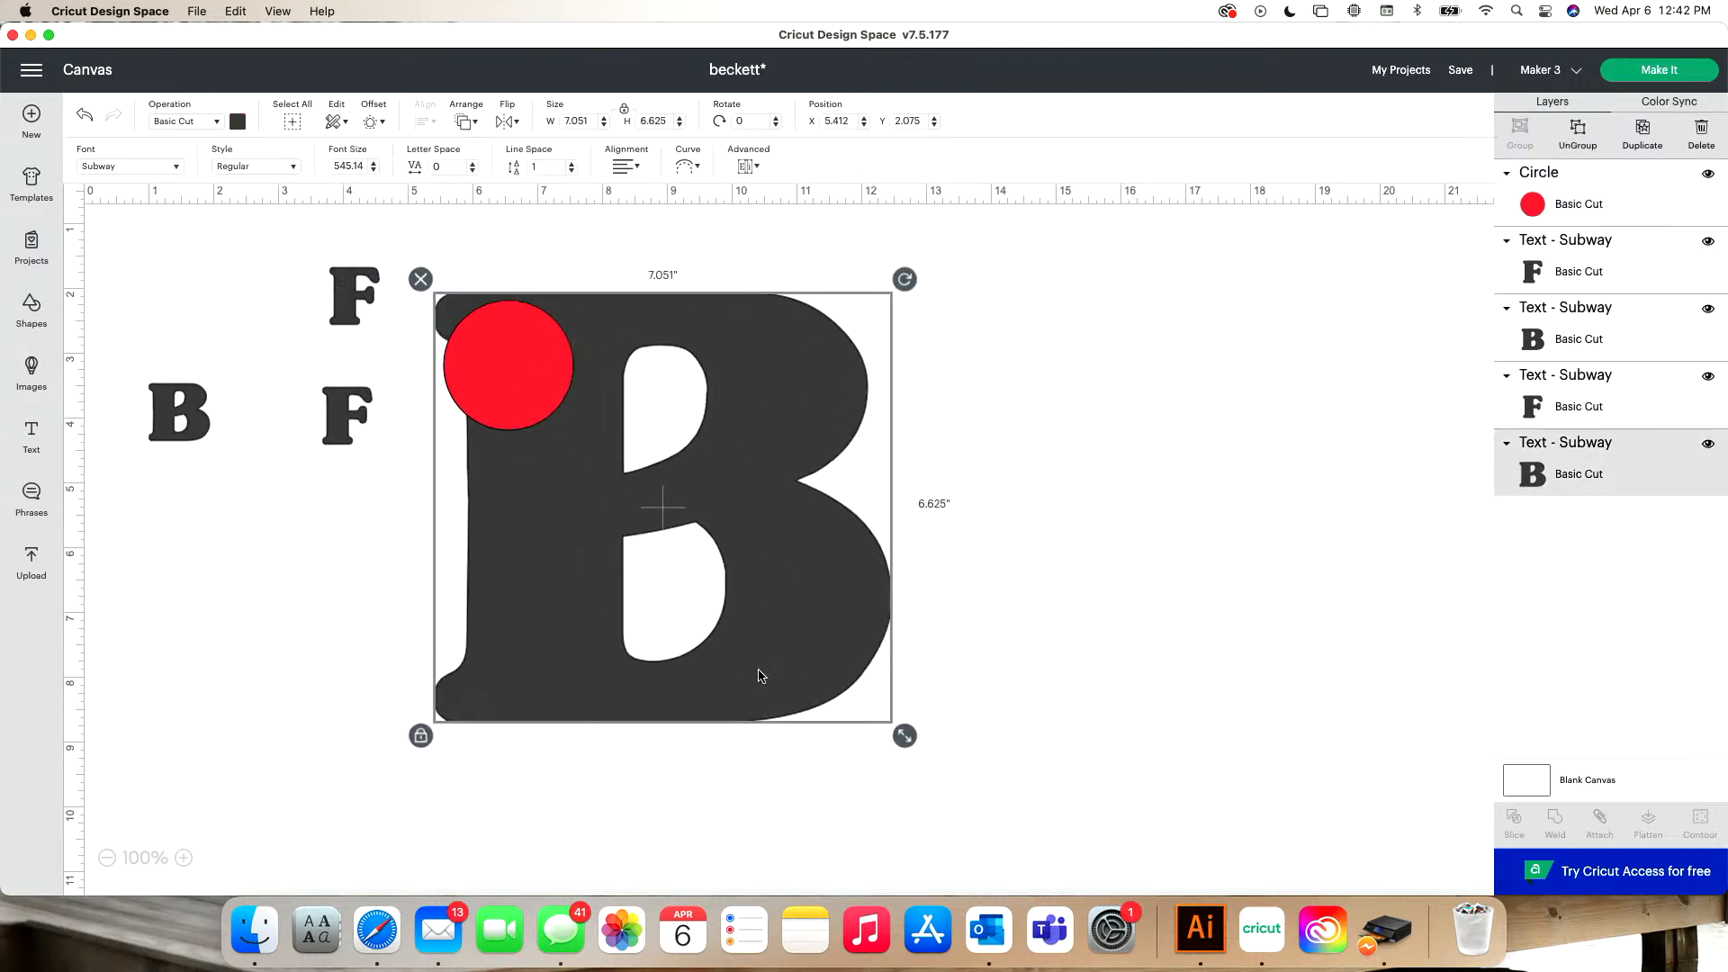
click(521, 385)
drag(586, 443, 583, 405)
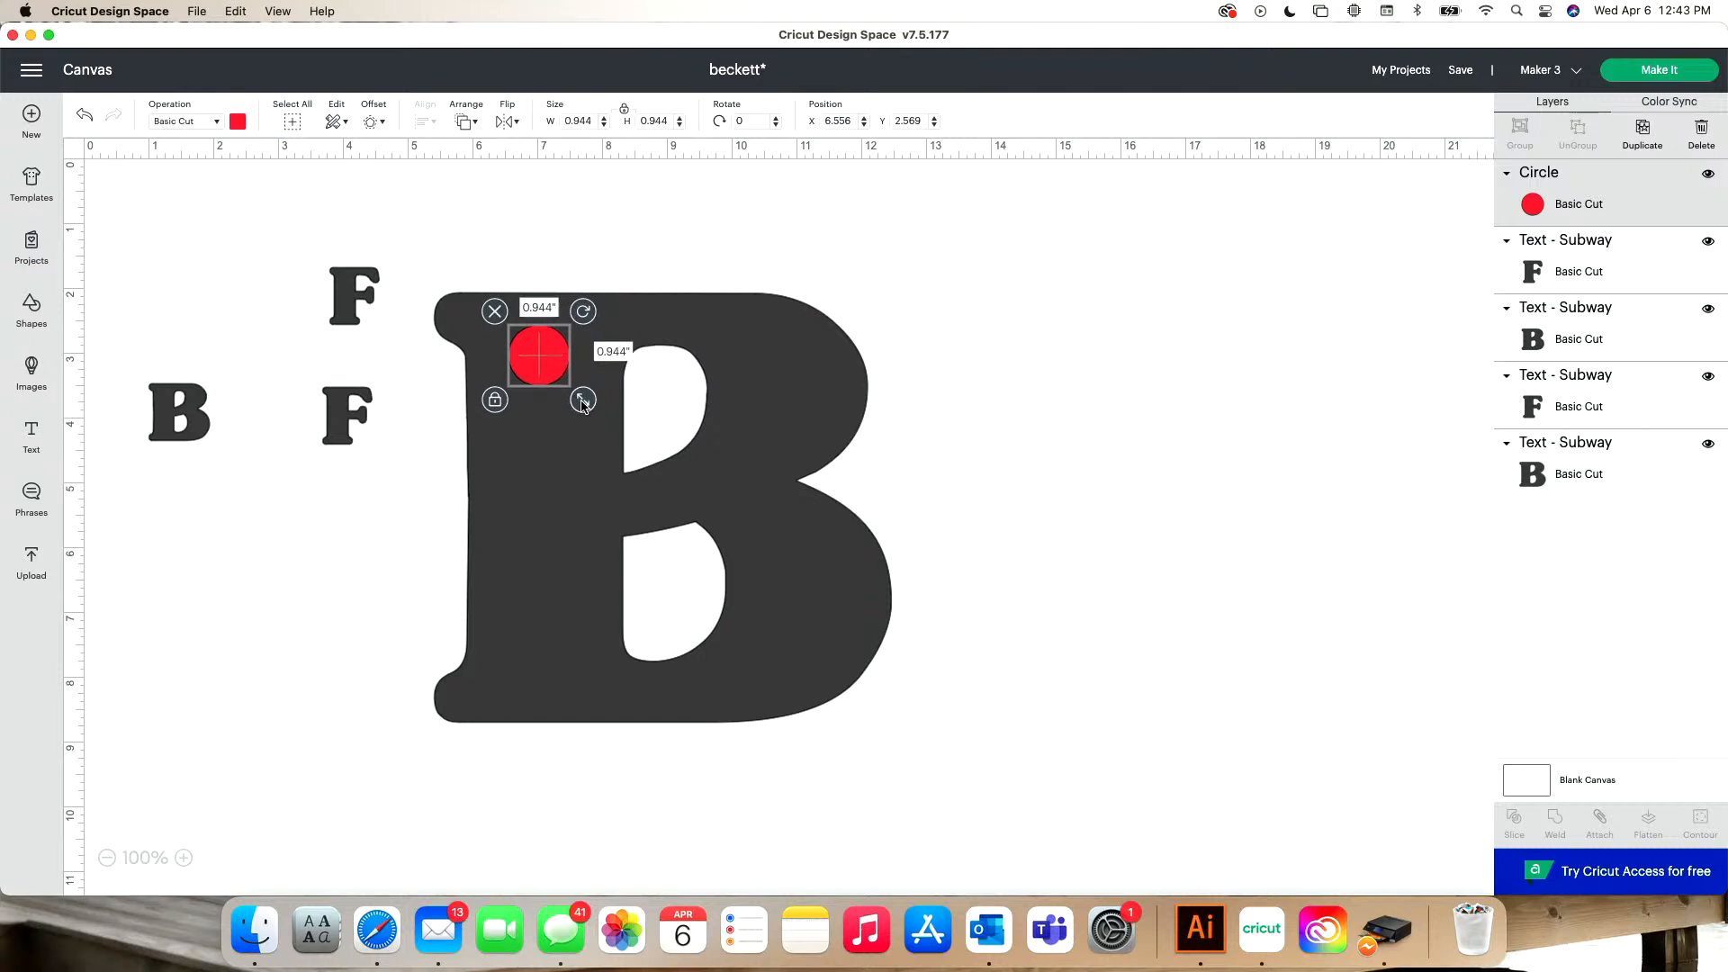
- Duplicate the red circle four times and spread the five circles in a column down the B's stem
click(1642, 130)
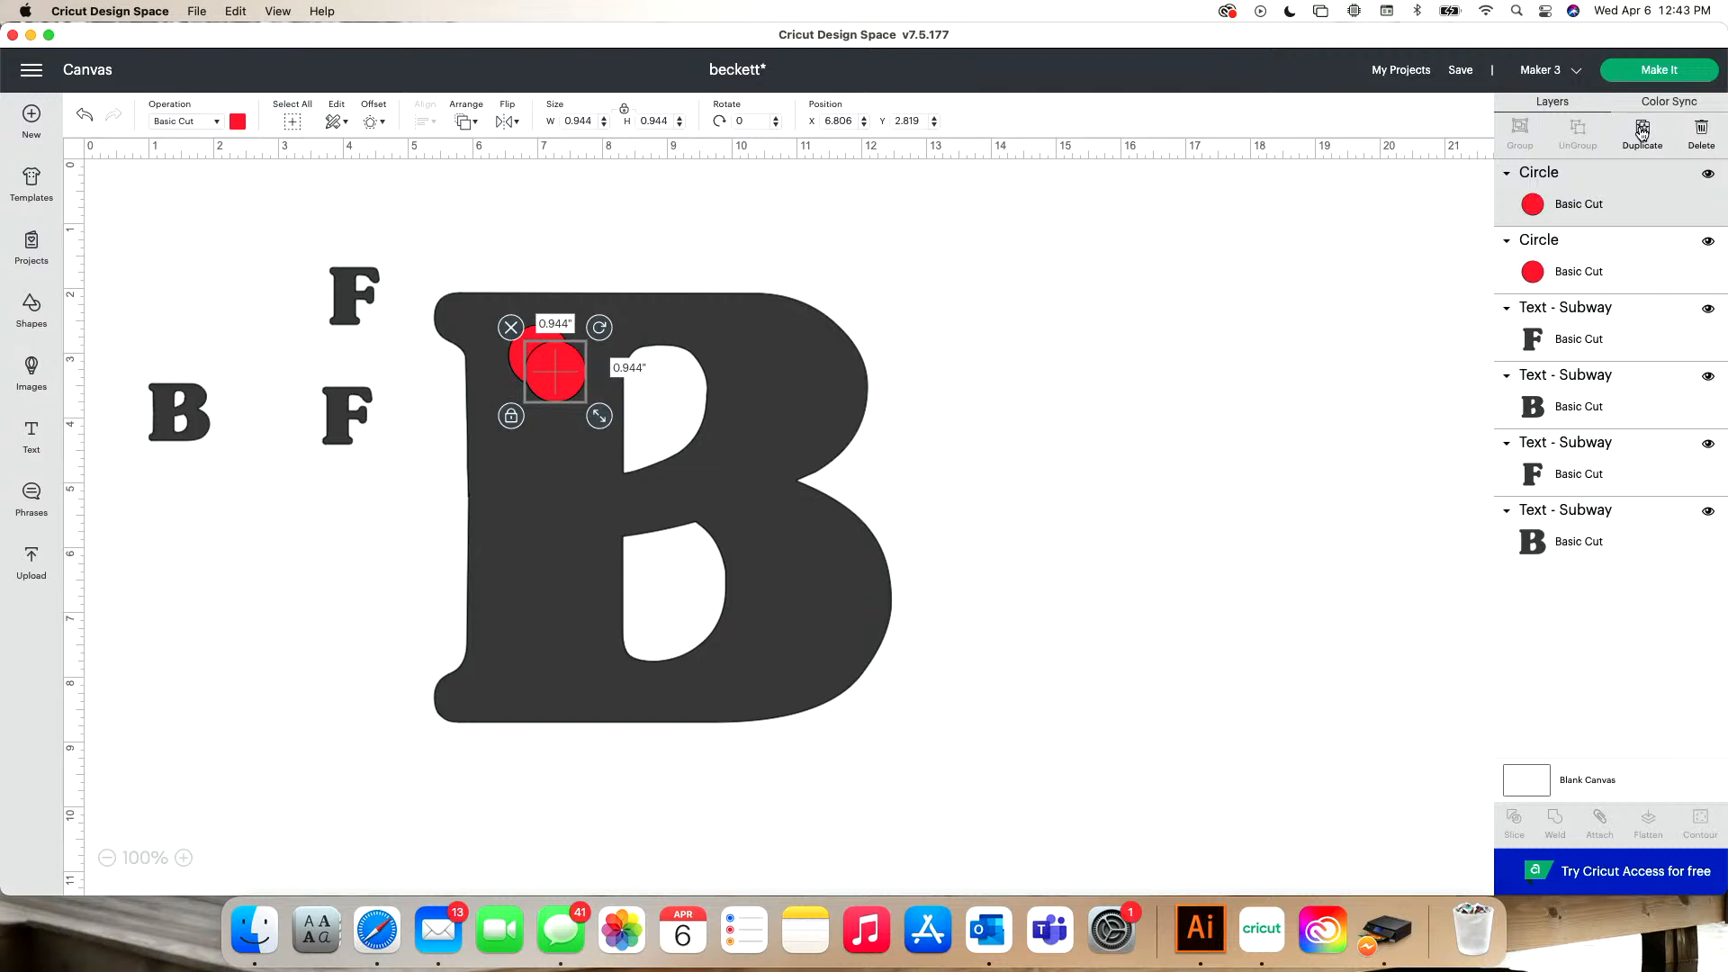
click(1642, 131)
click(1642, 131)
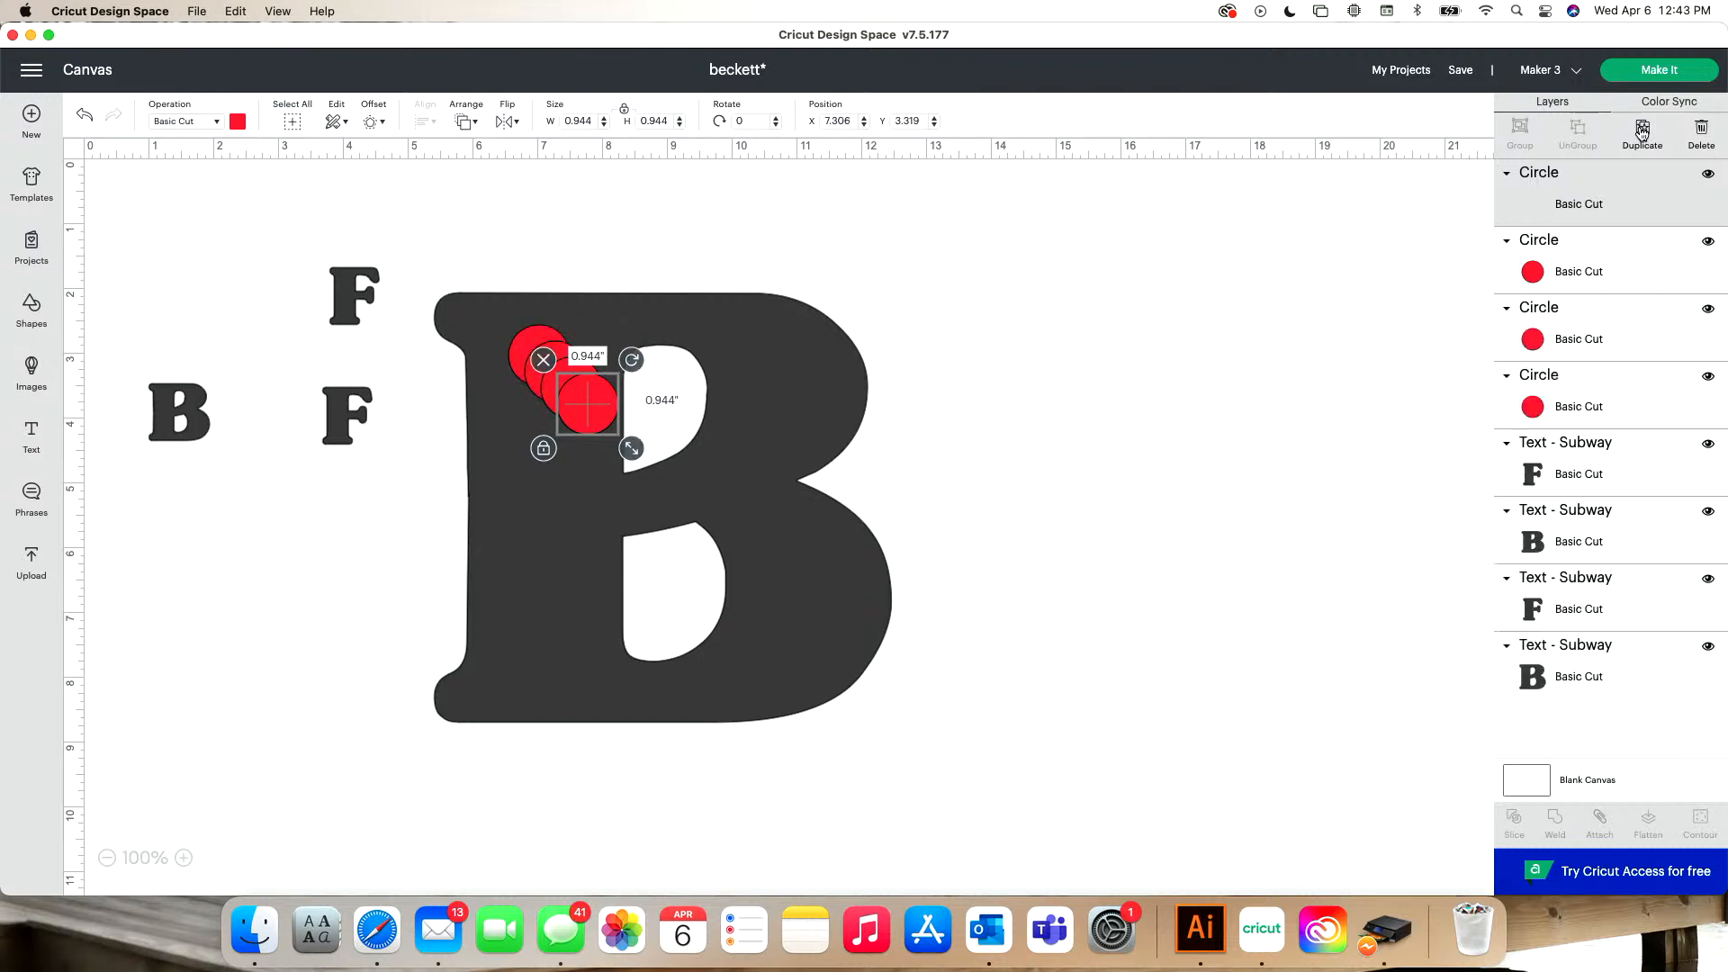
click(1642, 130)
drag(605, 439, 547, 689)
drag(580, 414, 546, 486)
drag(540, 387, 527, 405)
drag(531, 332, 532, 327)
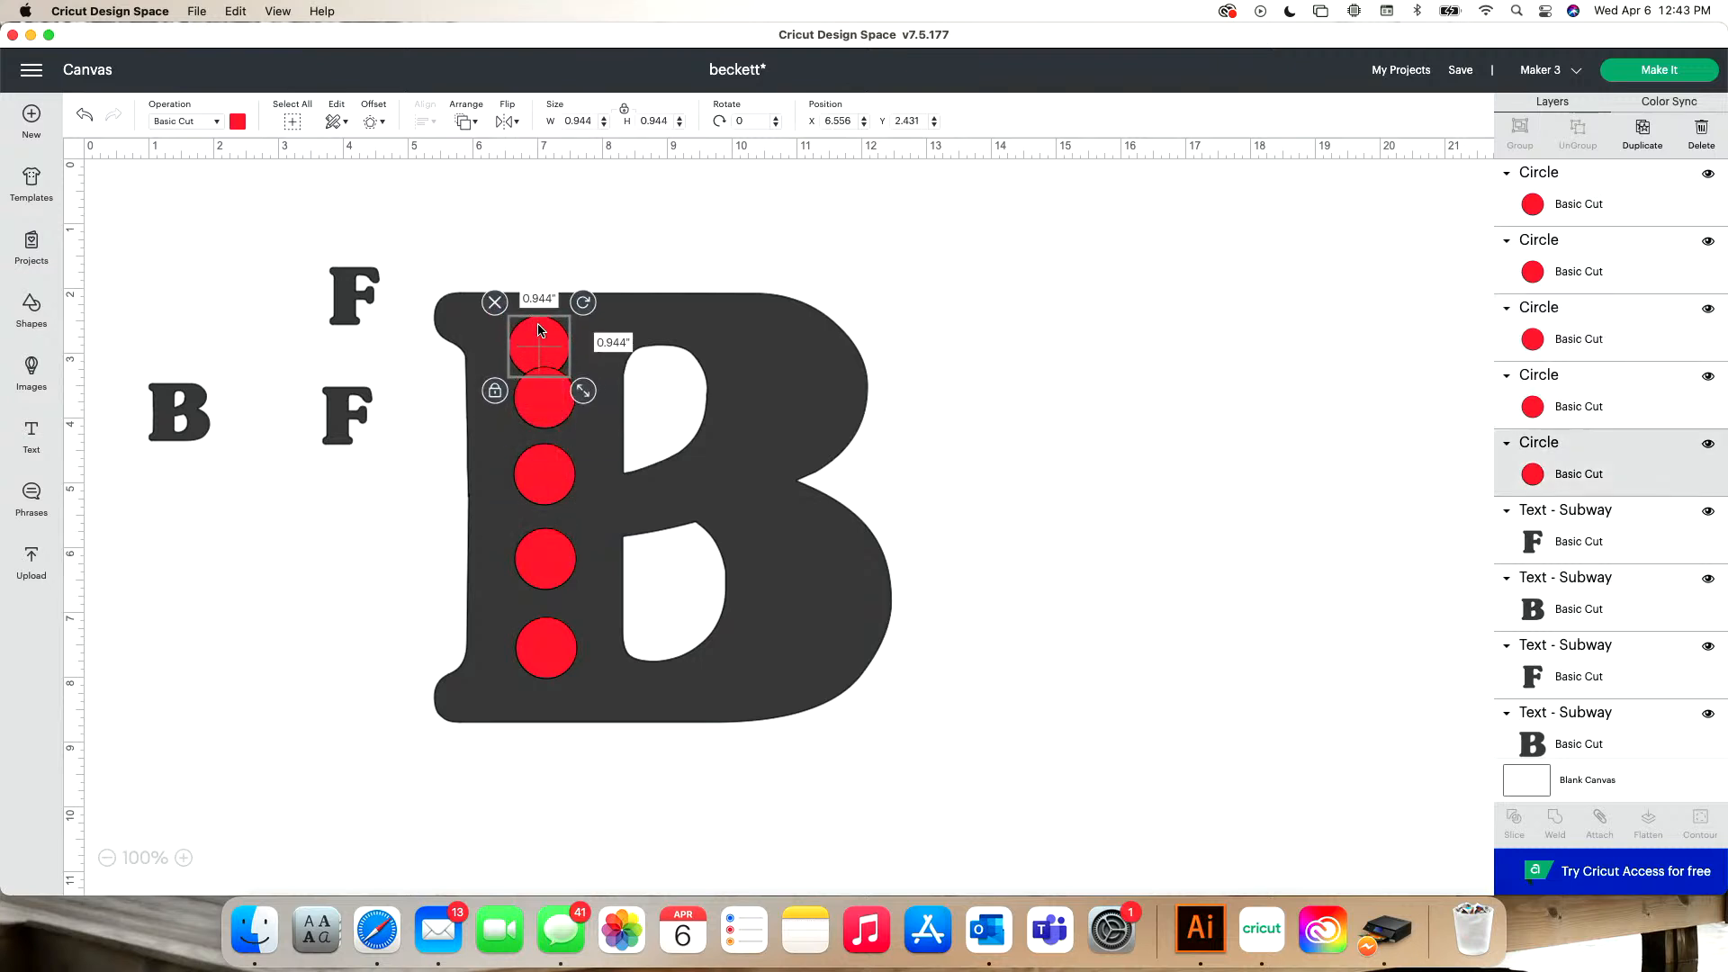
- Enlarge the big B to about 7.73 by 7.26 inches and shift it slightly up behind the circles
click(727, 420)
drag(905, 737, 953, 779)
drag(843, 588, 840, 568)
- Reposition the five red circles by eye into a straight, roughly even column along the enlarged B's stem
mouse_move(529, 341)
mouse_down()
mouse_move(549, 399)
mouse_move(556, 347)
mouse_up()
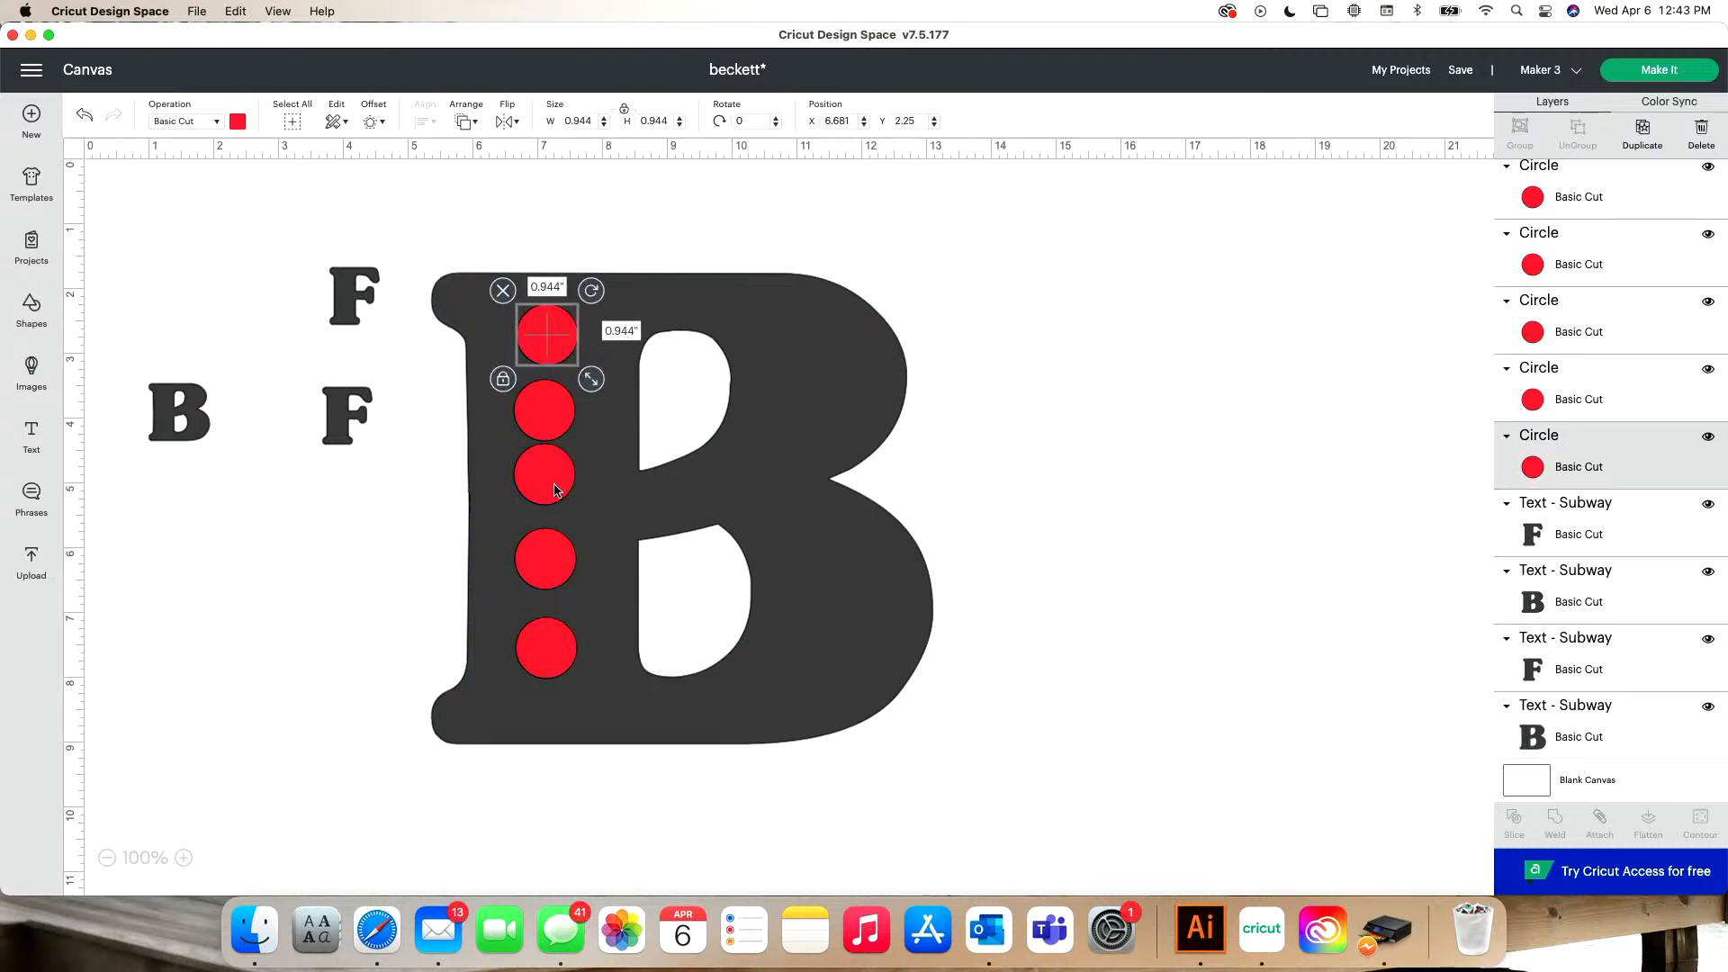
drag(555, 490, 557, 502)
drag(558, 417, 563, 417)
drag(565, 671, 554, 684)
drag(543, 569, 544, 589)
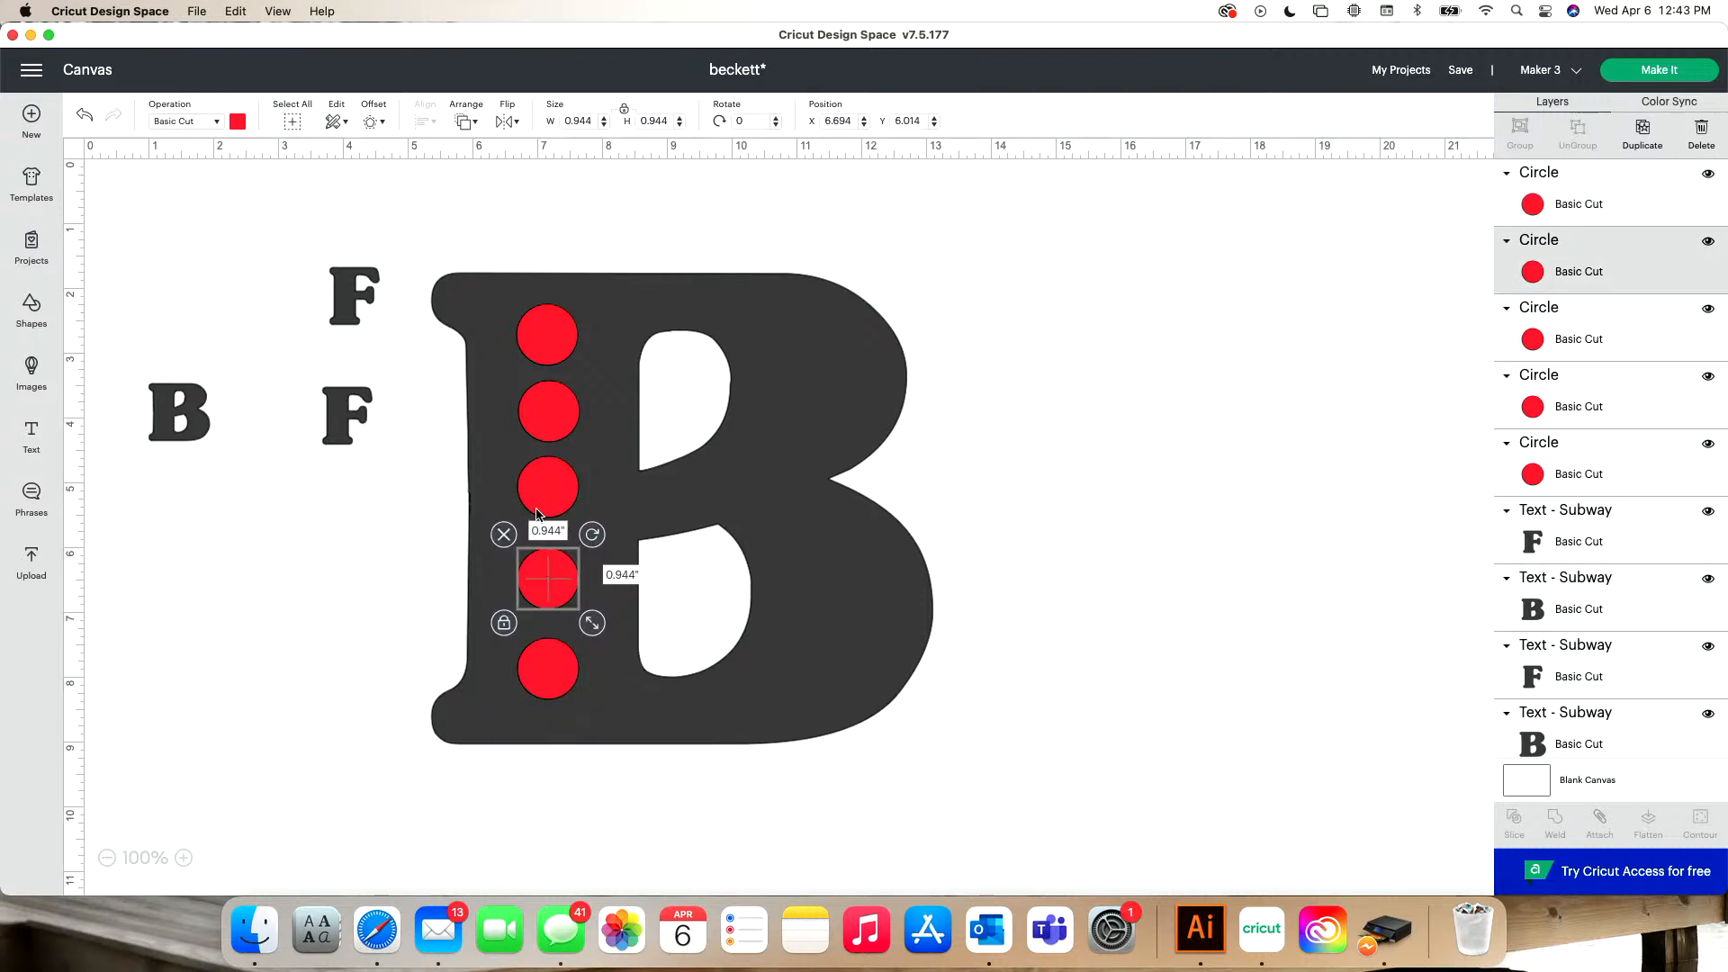
drag(547, 479, 549, 486)
drag(542, 401, 540, 399)
drag(546, 334, 543, 330)
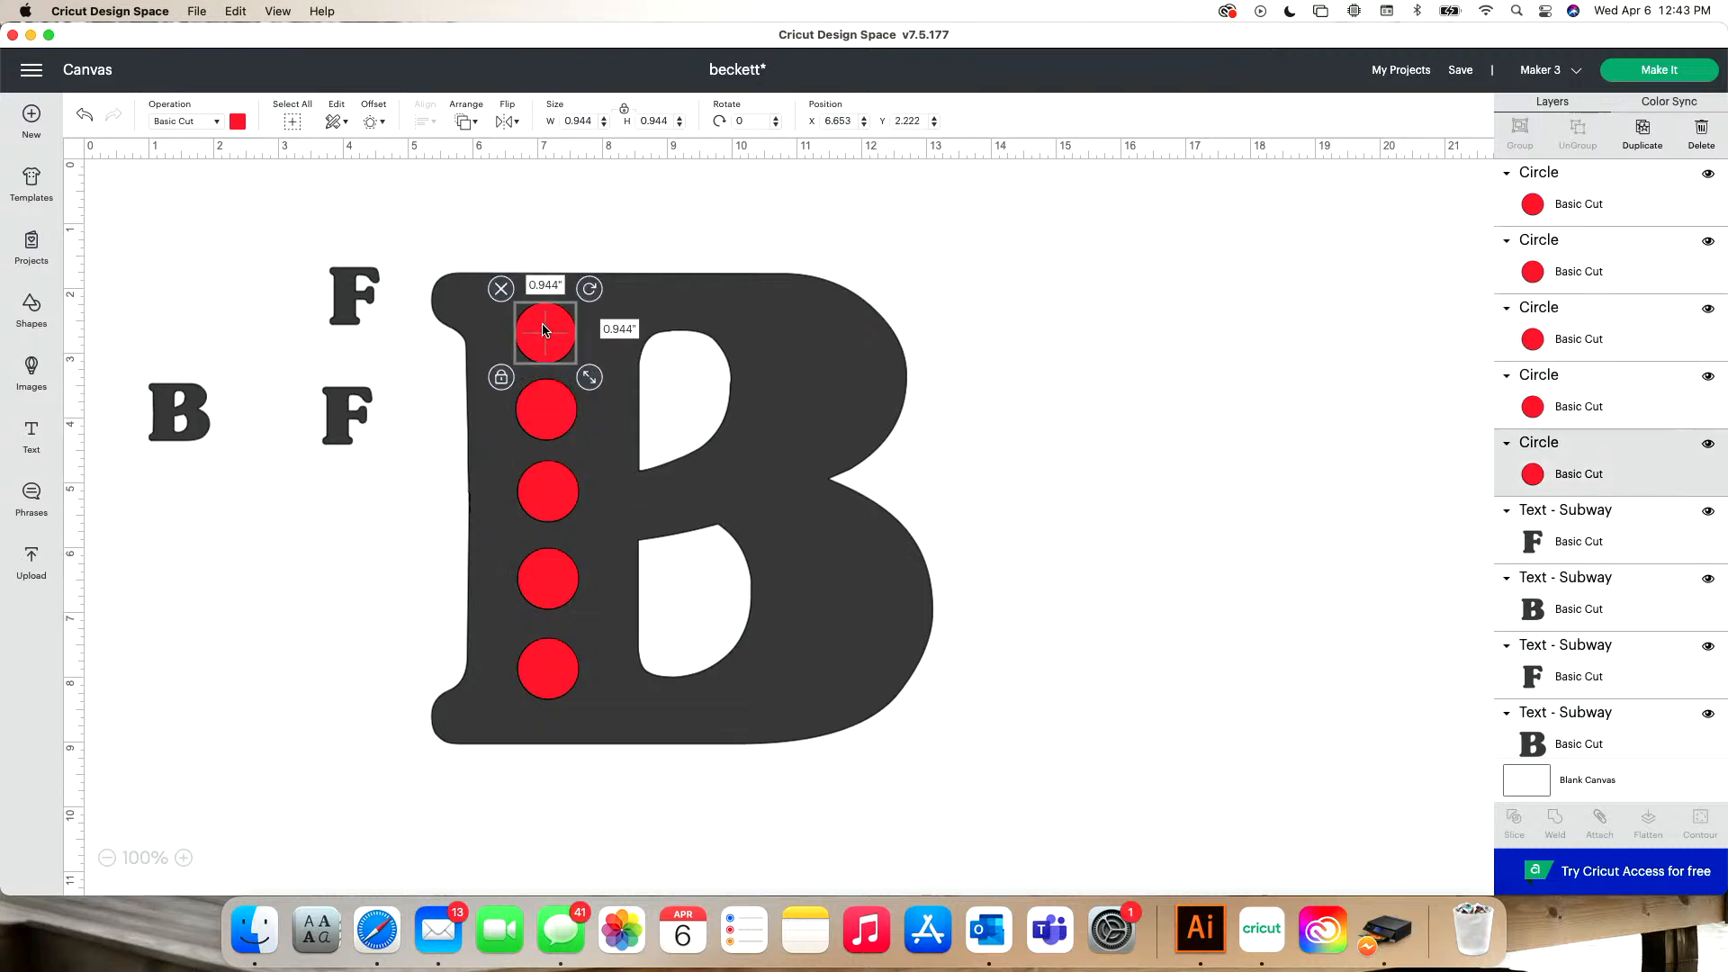
- Select all five red circles and distribute them horizontally and vertically
shift+click(543, 392)
shift+click(548, 490)
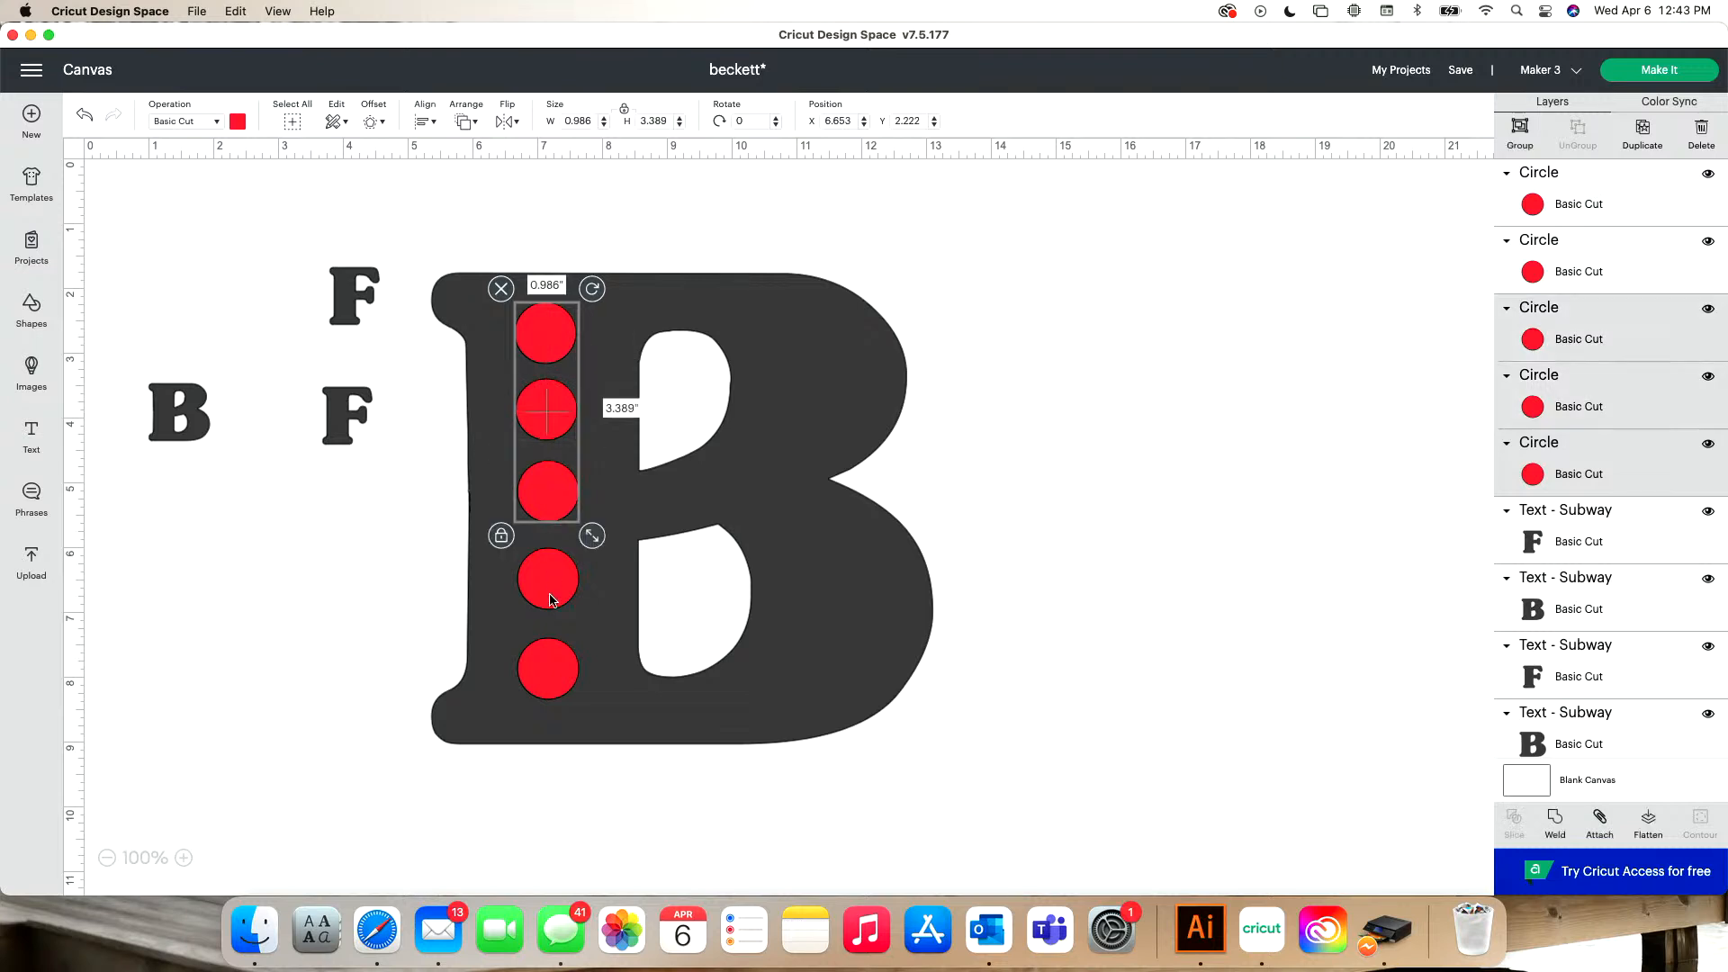
shift+click(551, 596)
shift+click(548, 669)
click(425, 121)
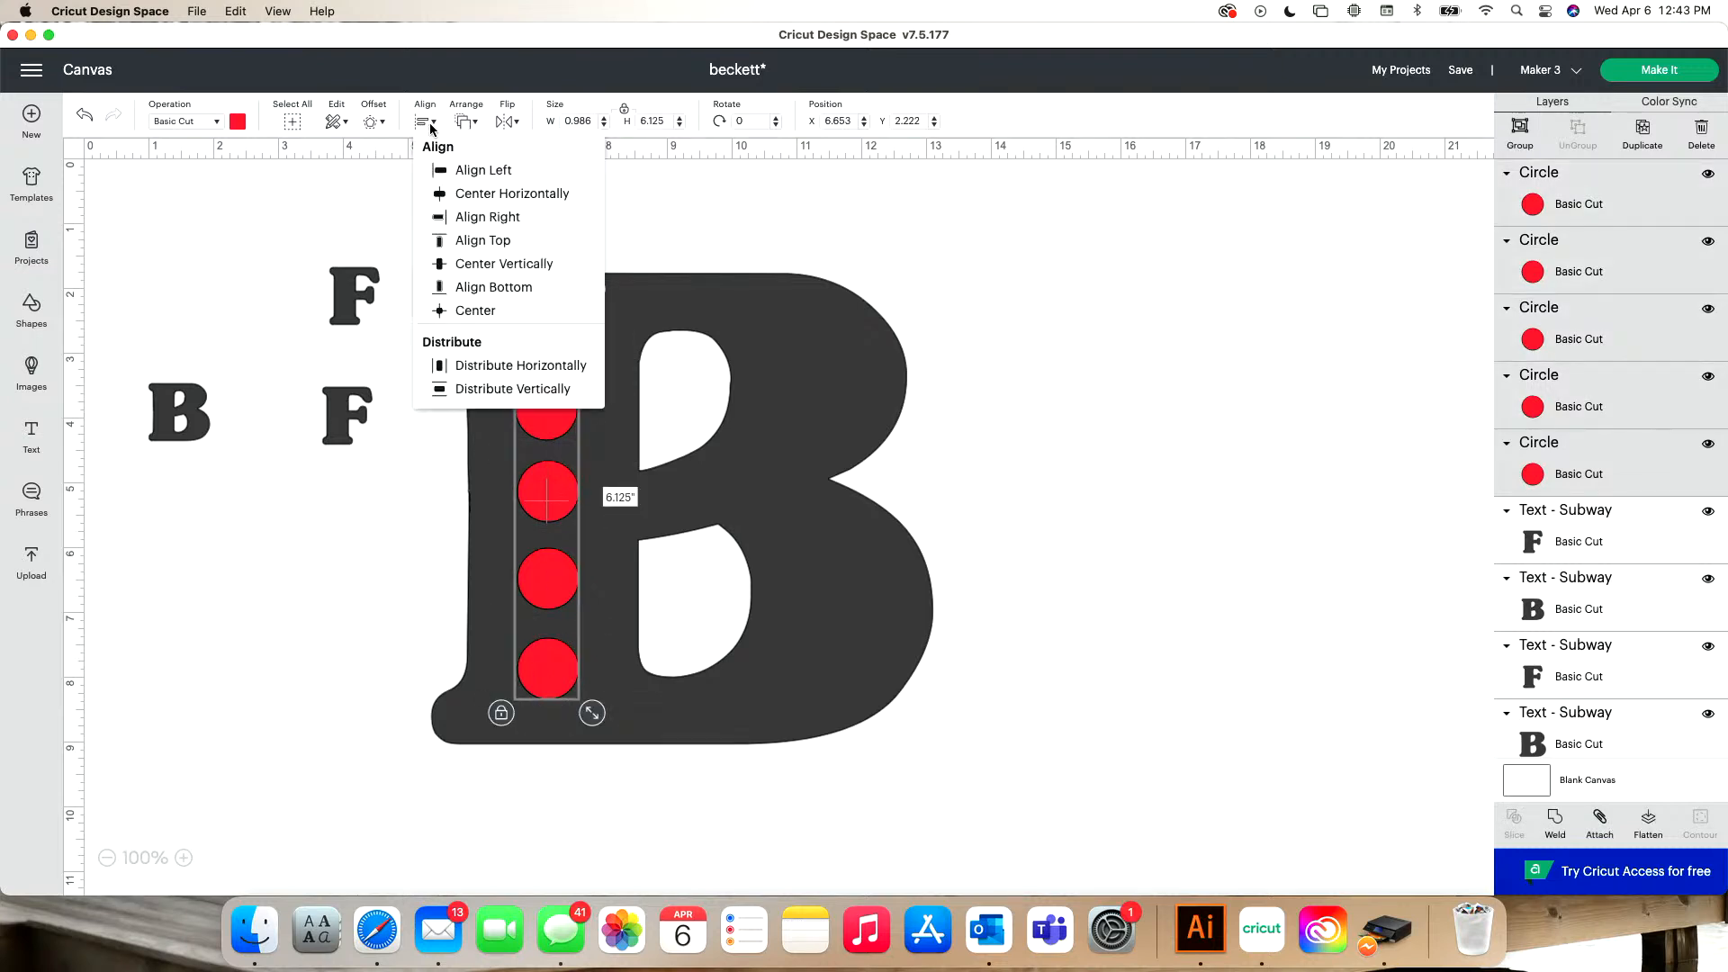
click(506, 364)
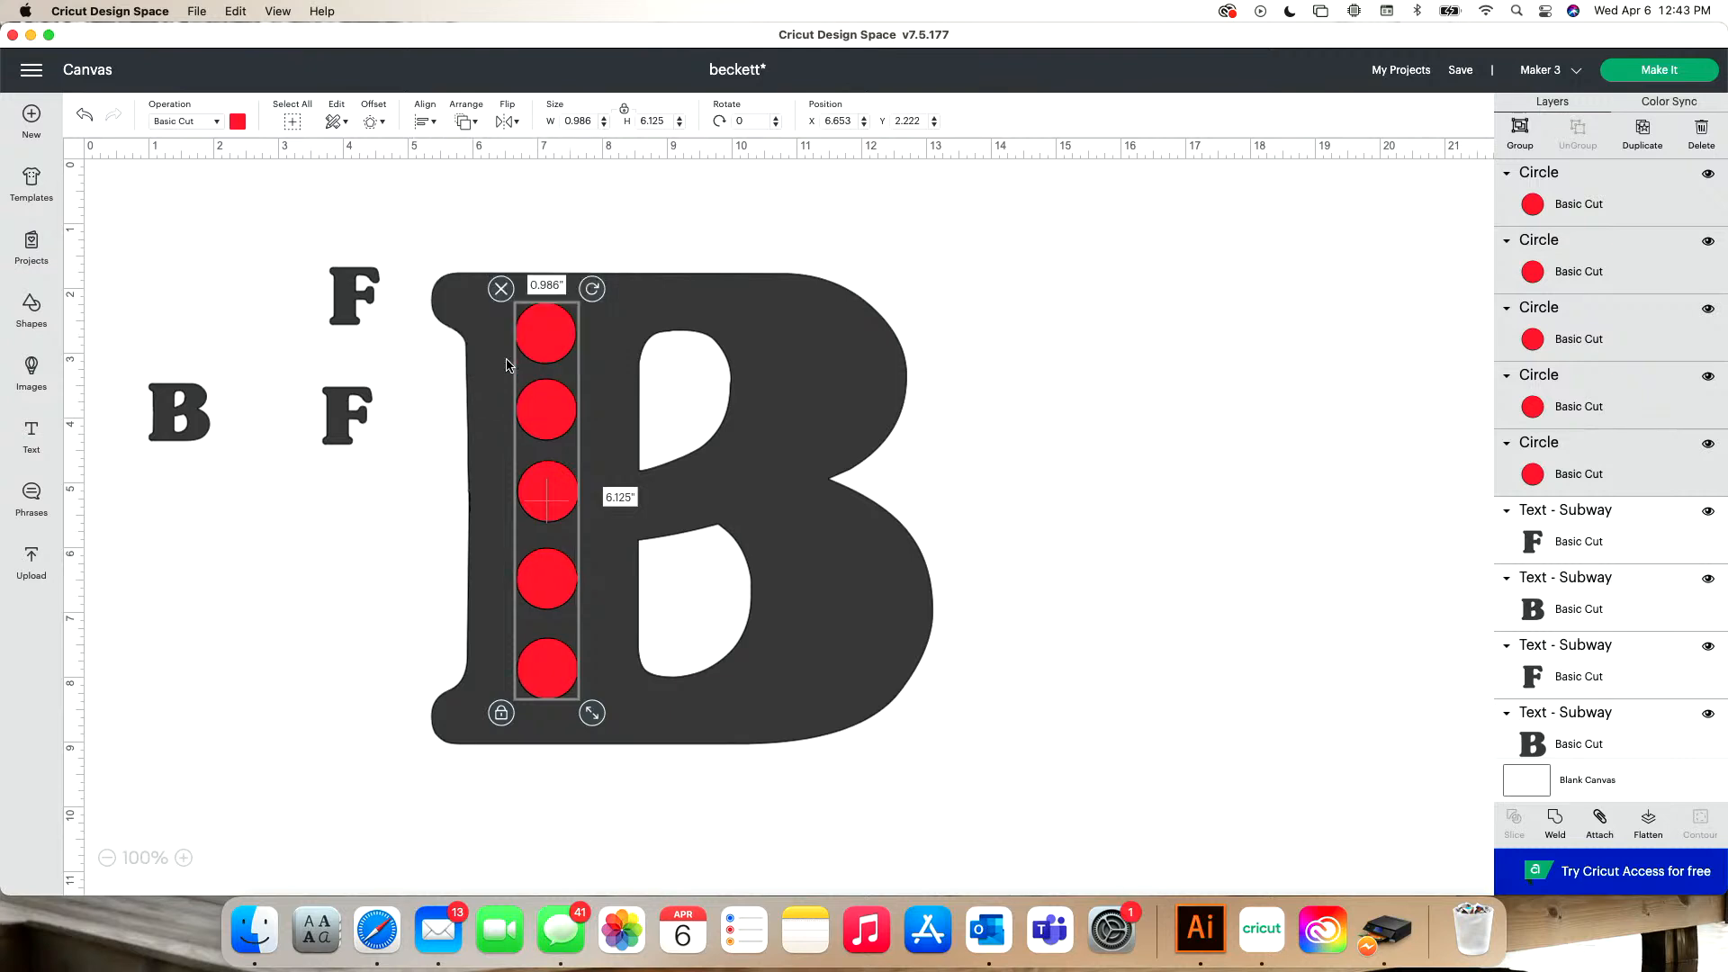
click(428, 126)
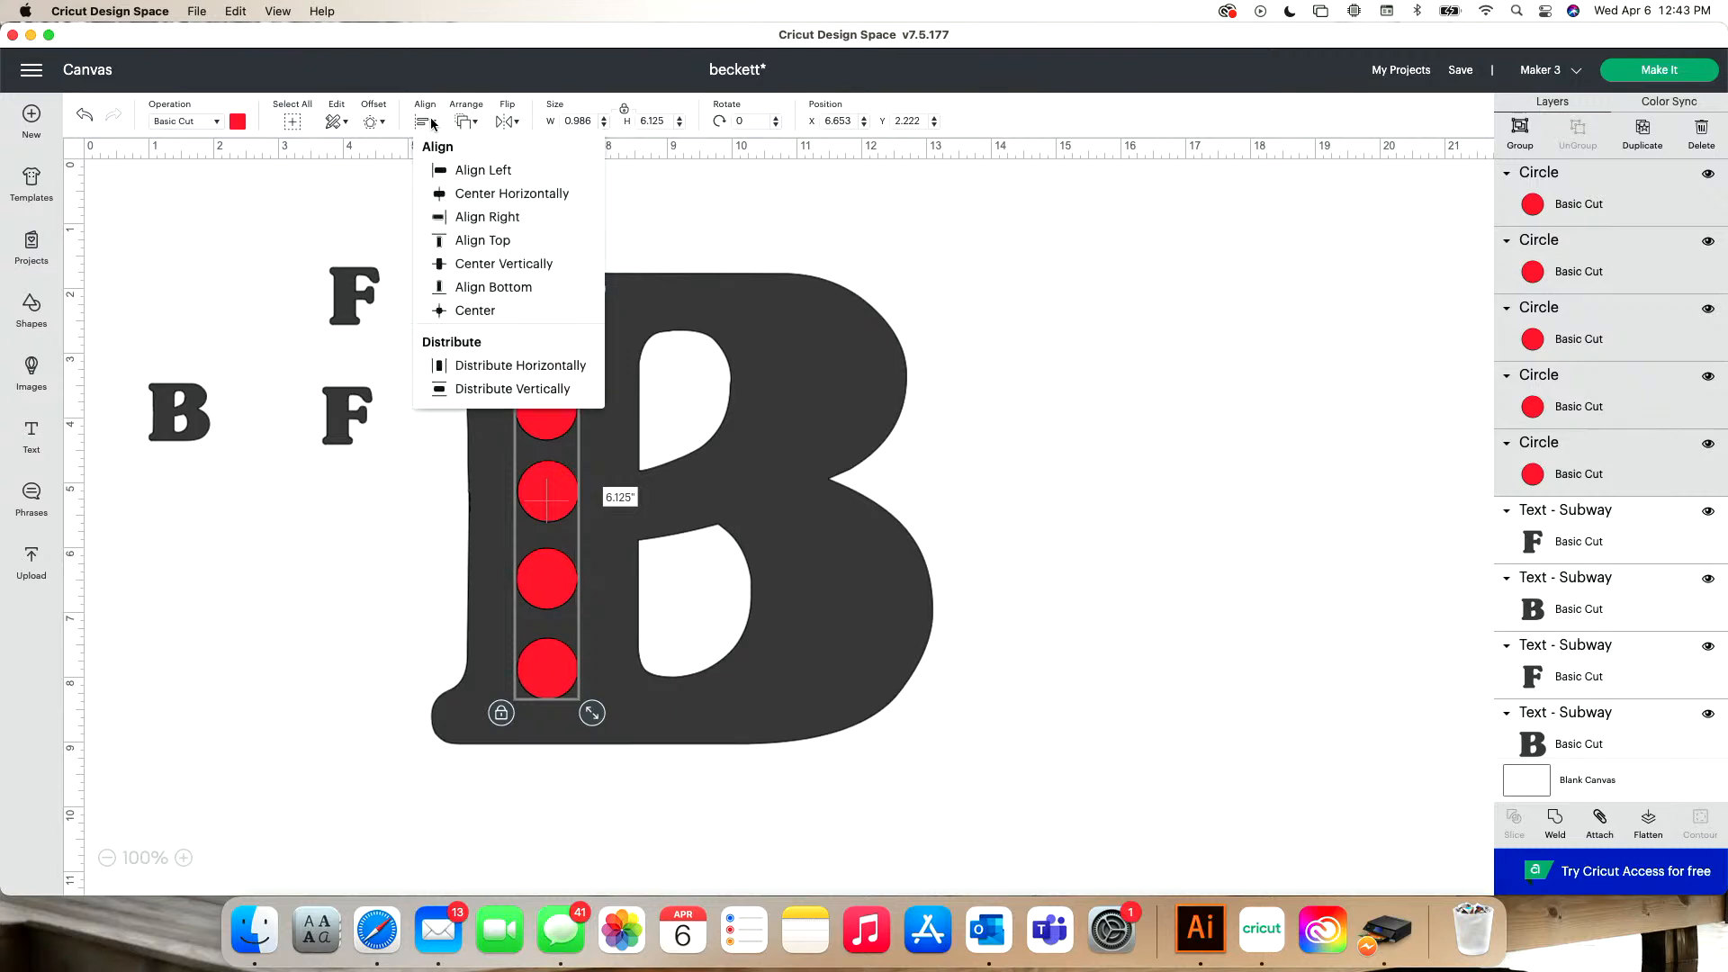
click(484, 403)
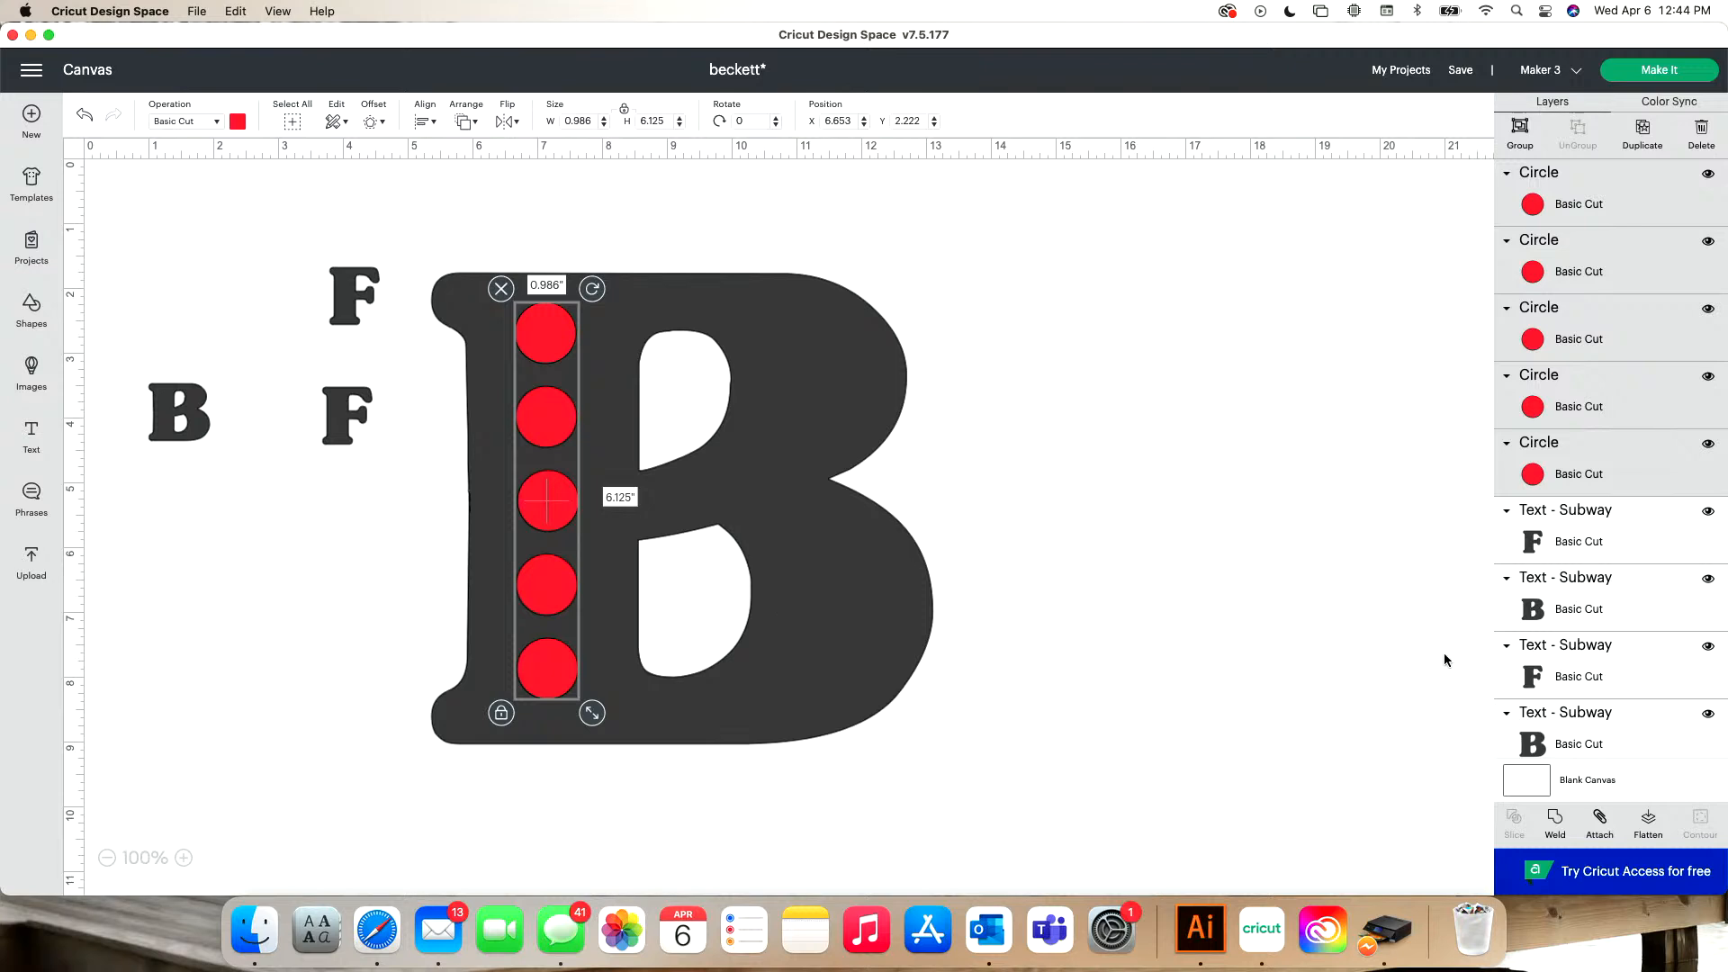
- Weld the five circles into one shape and move it slightly down on the B's stem
click(1555, 823)
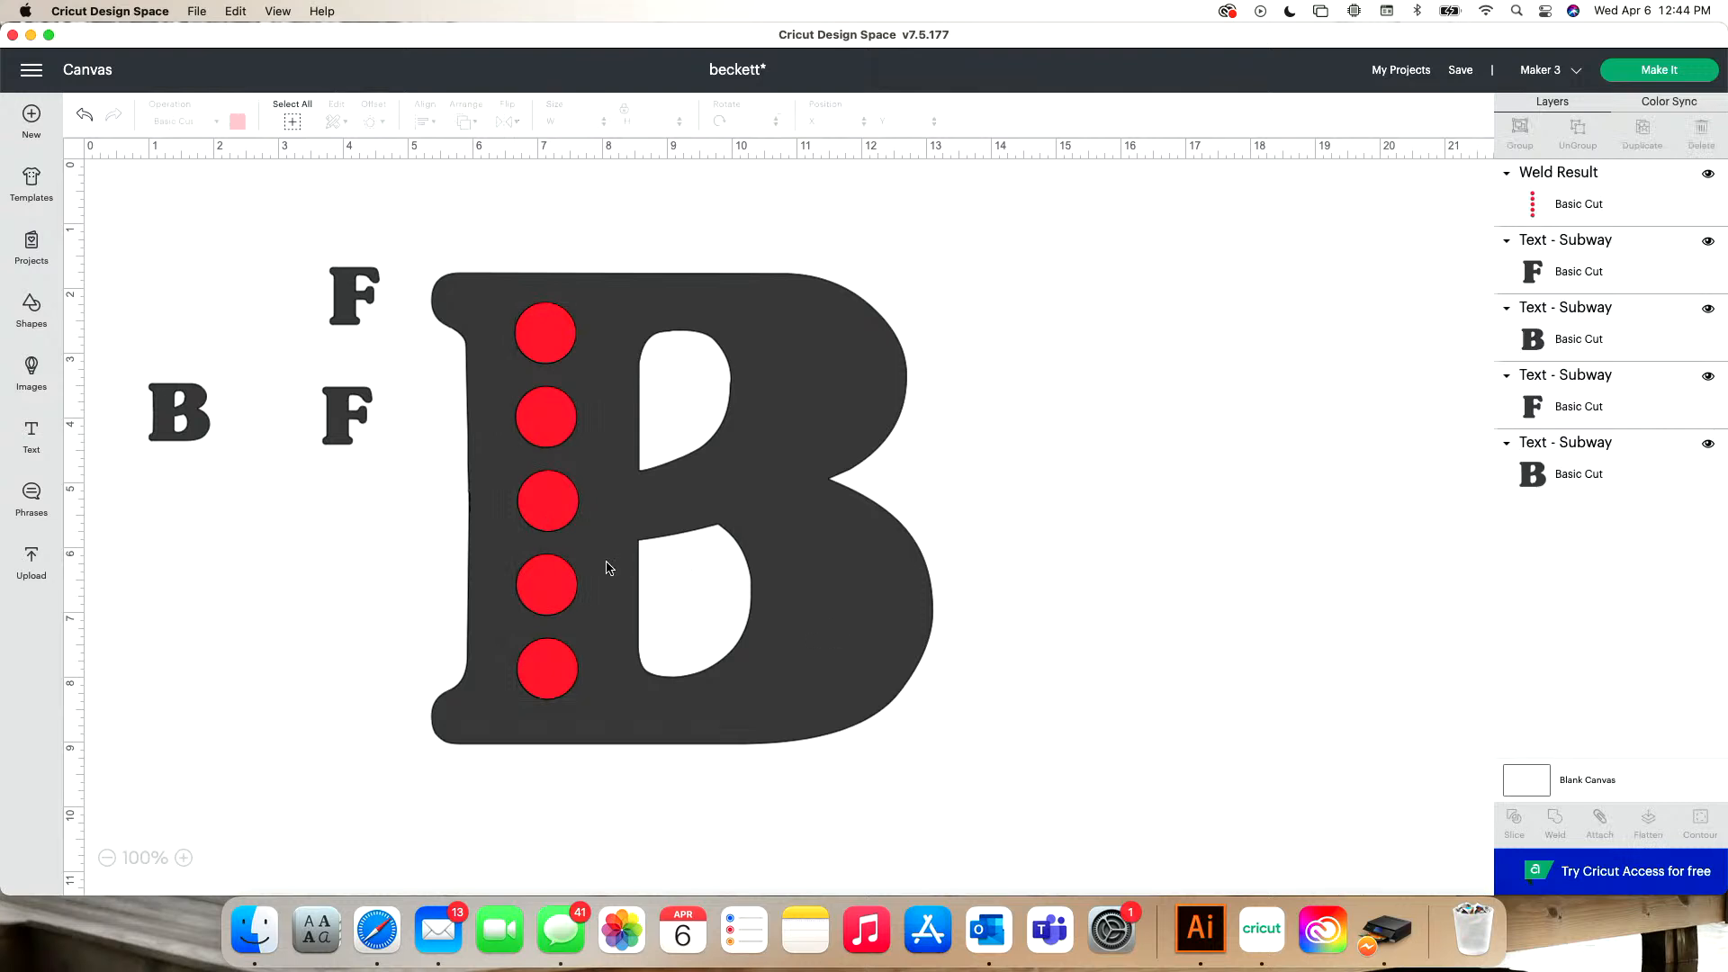
click(569, 503)
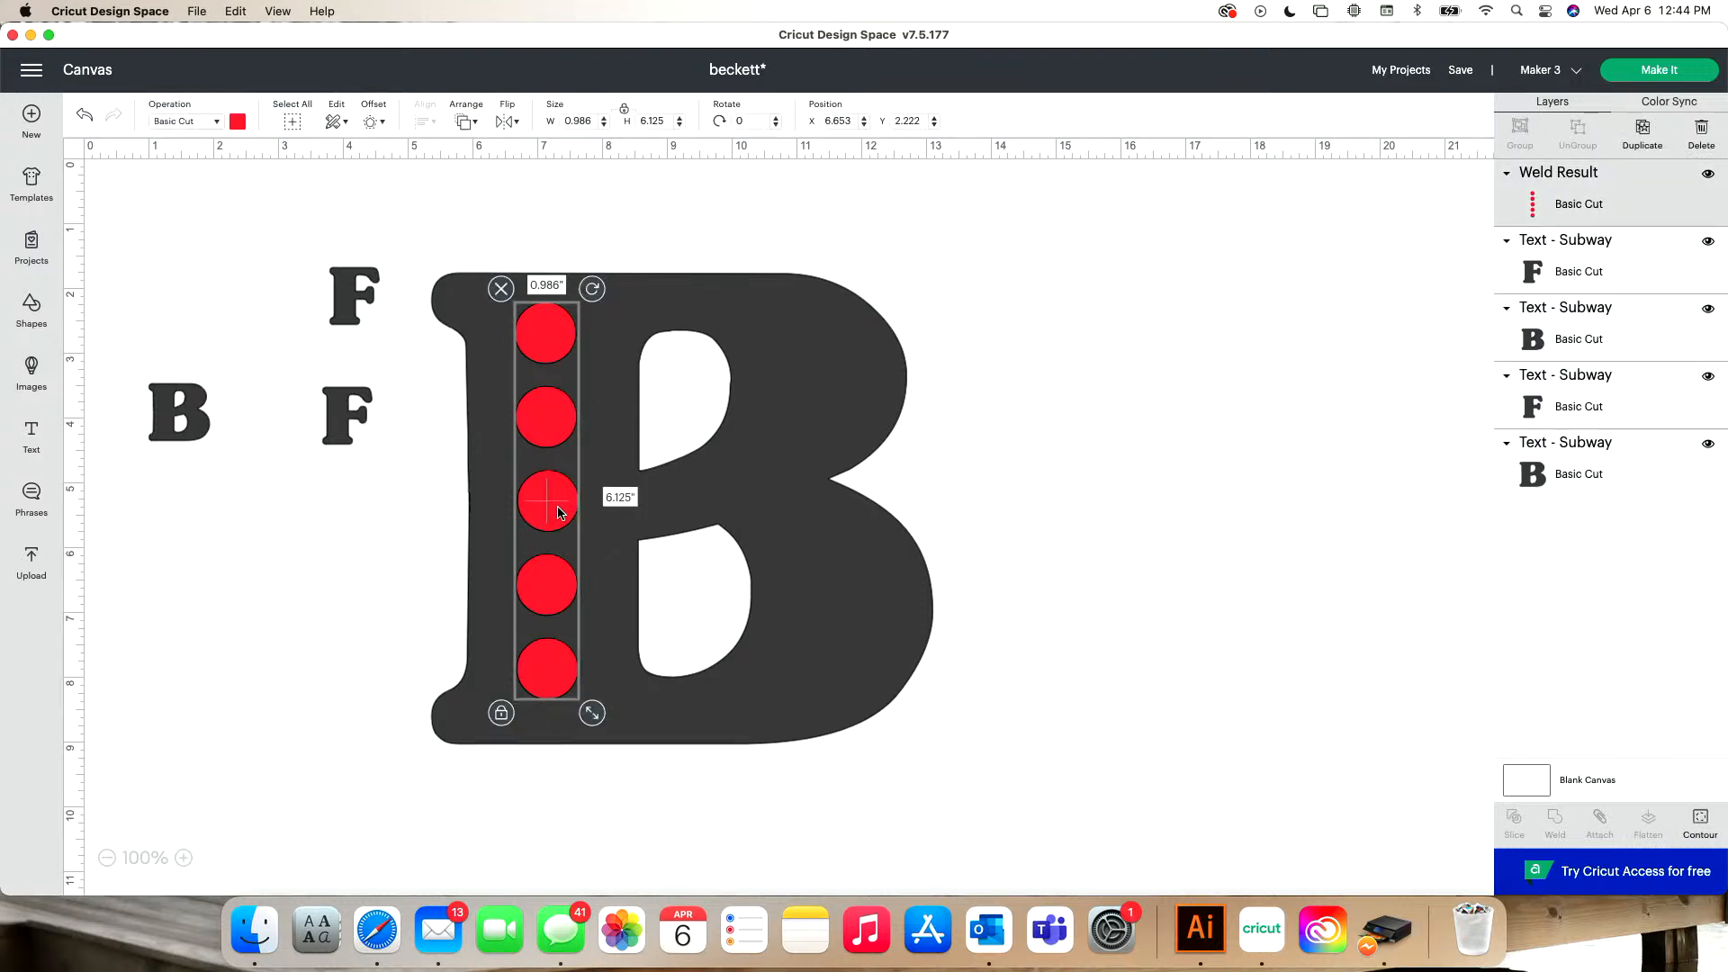
drag(558, 513, 559, 519)
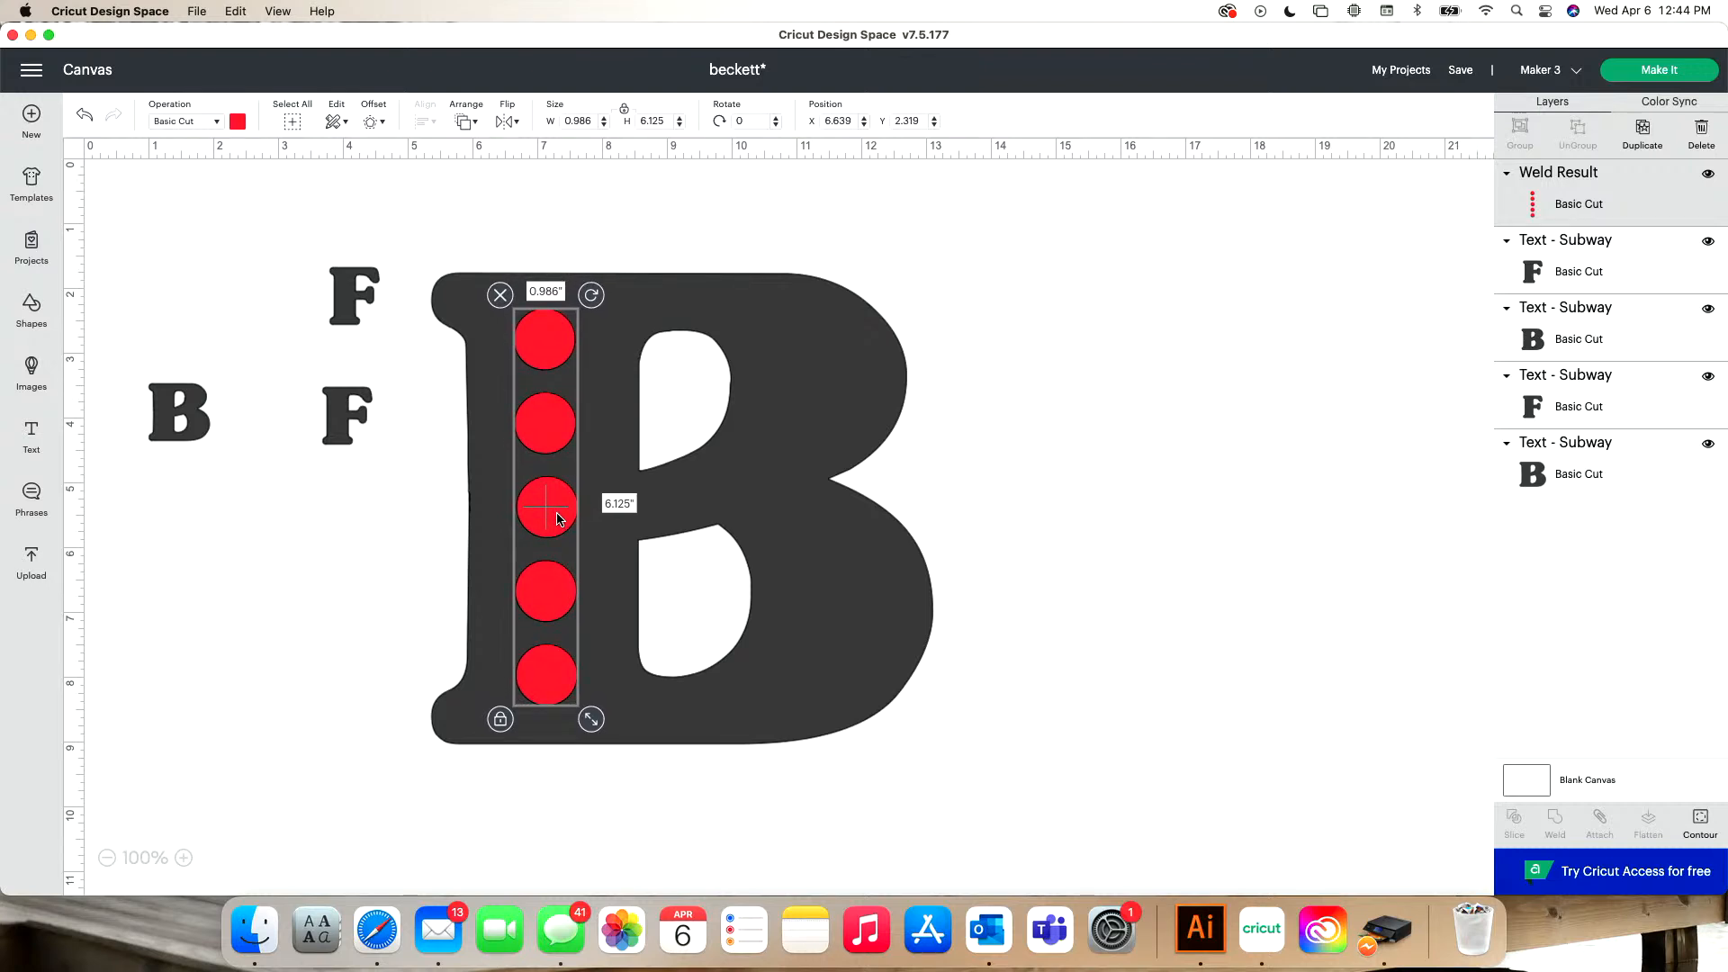
- Center the welded circles vertically with the large B and nudge both together slightly to the right
click(475, 491)
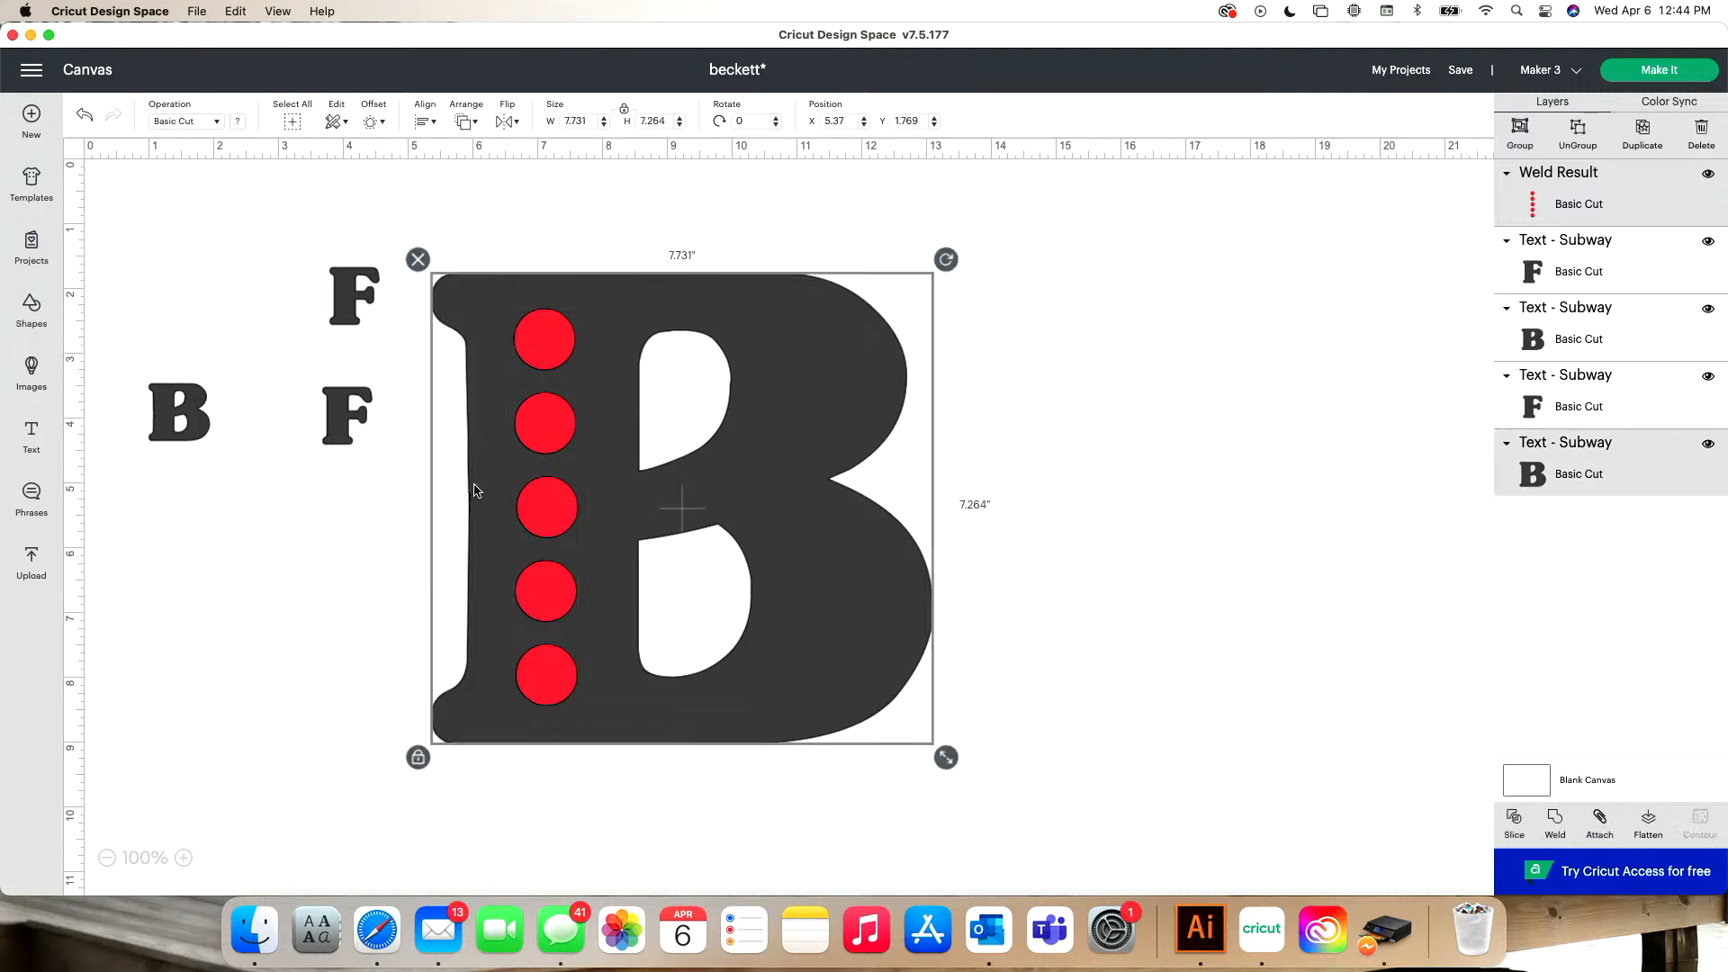
click(433, 122)
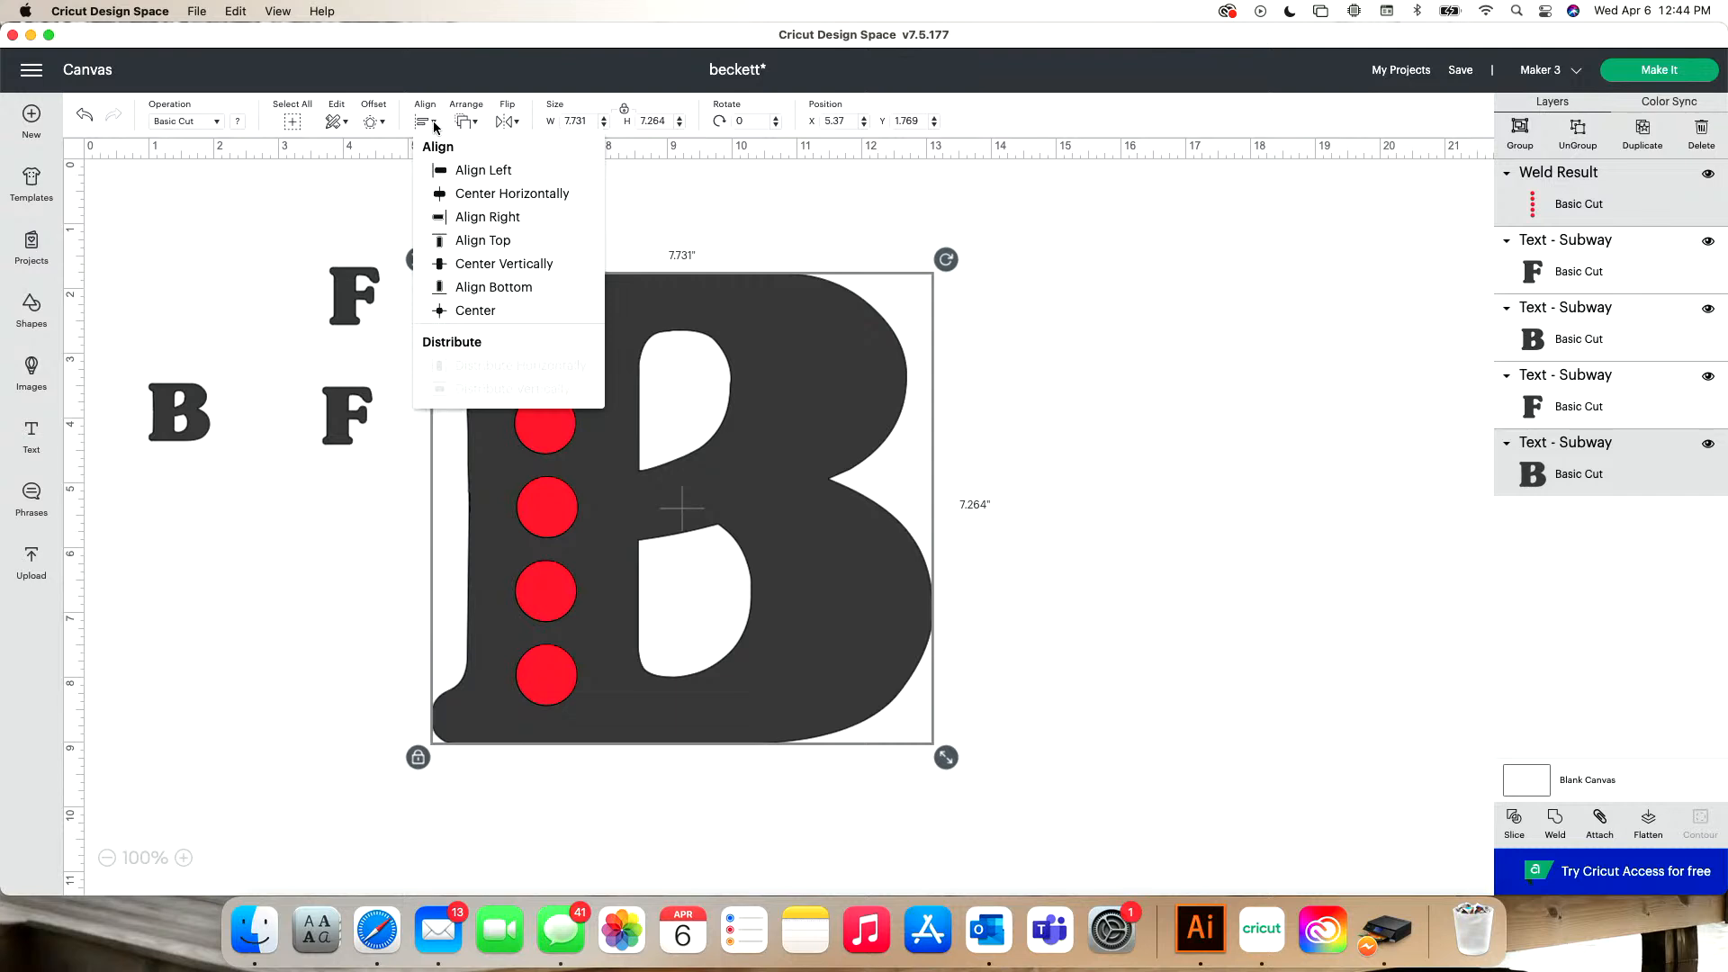
click(487, 265)
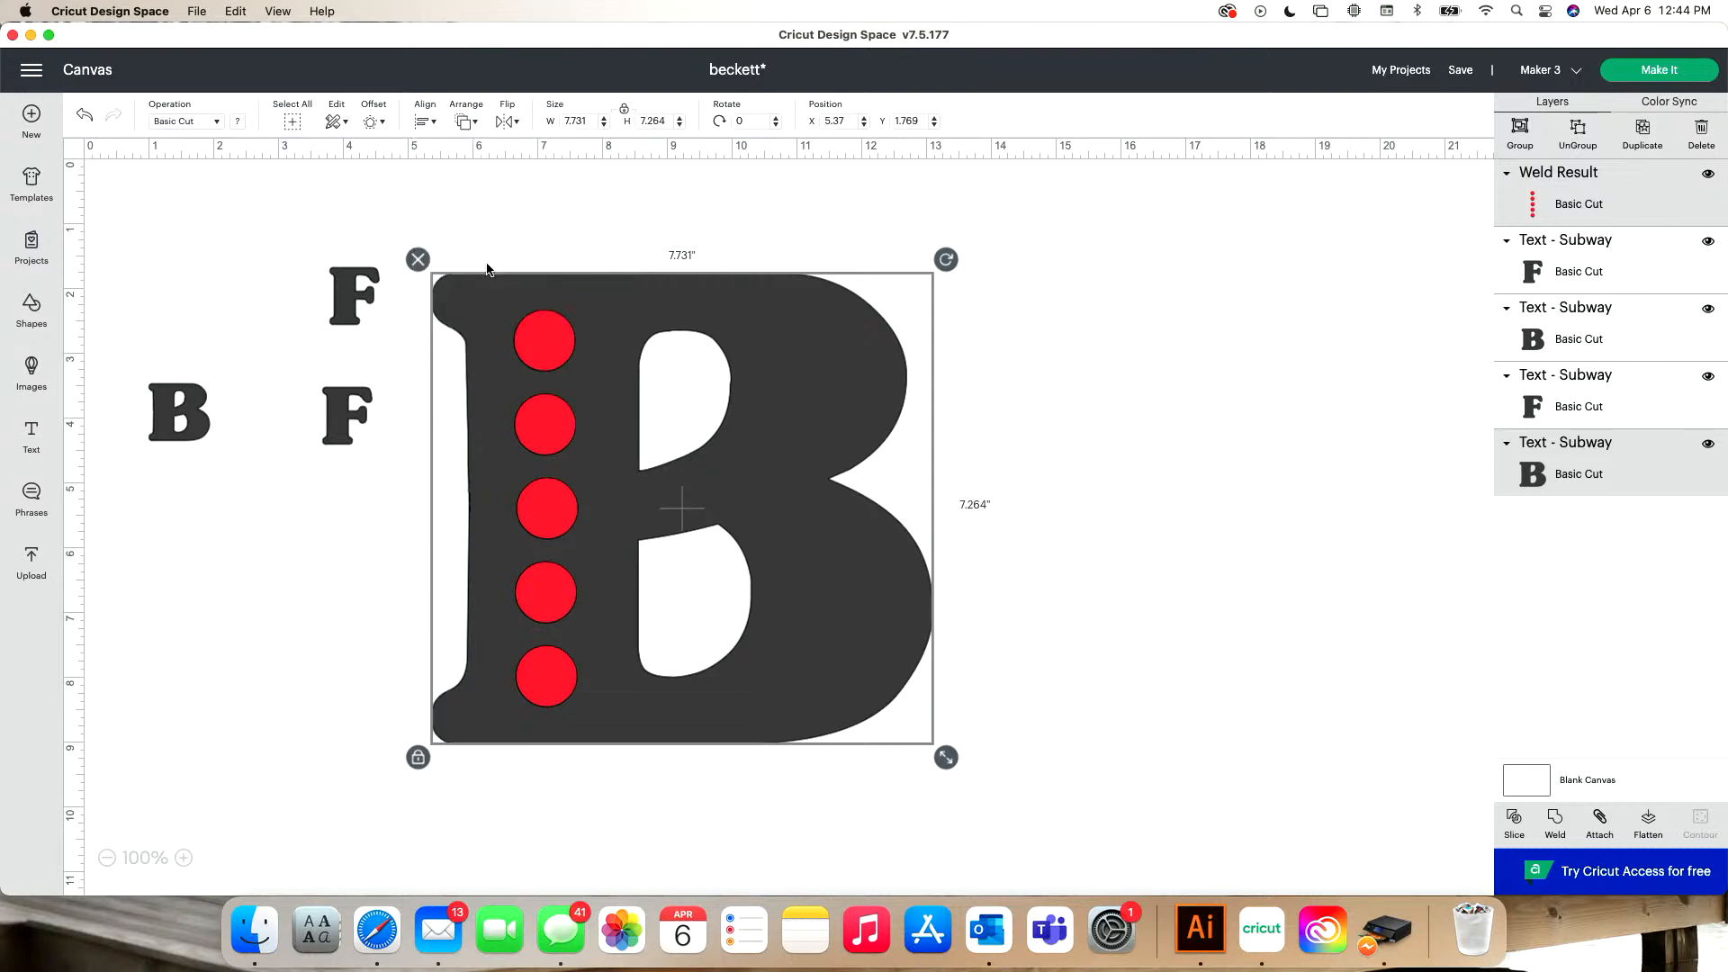
drag(572, 433, 573, 432)
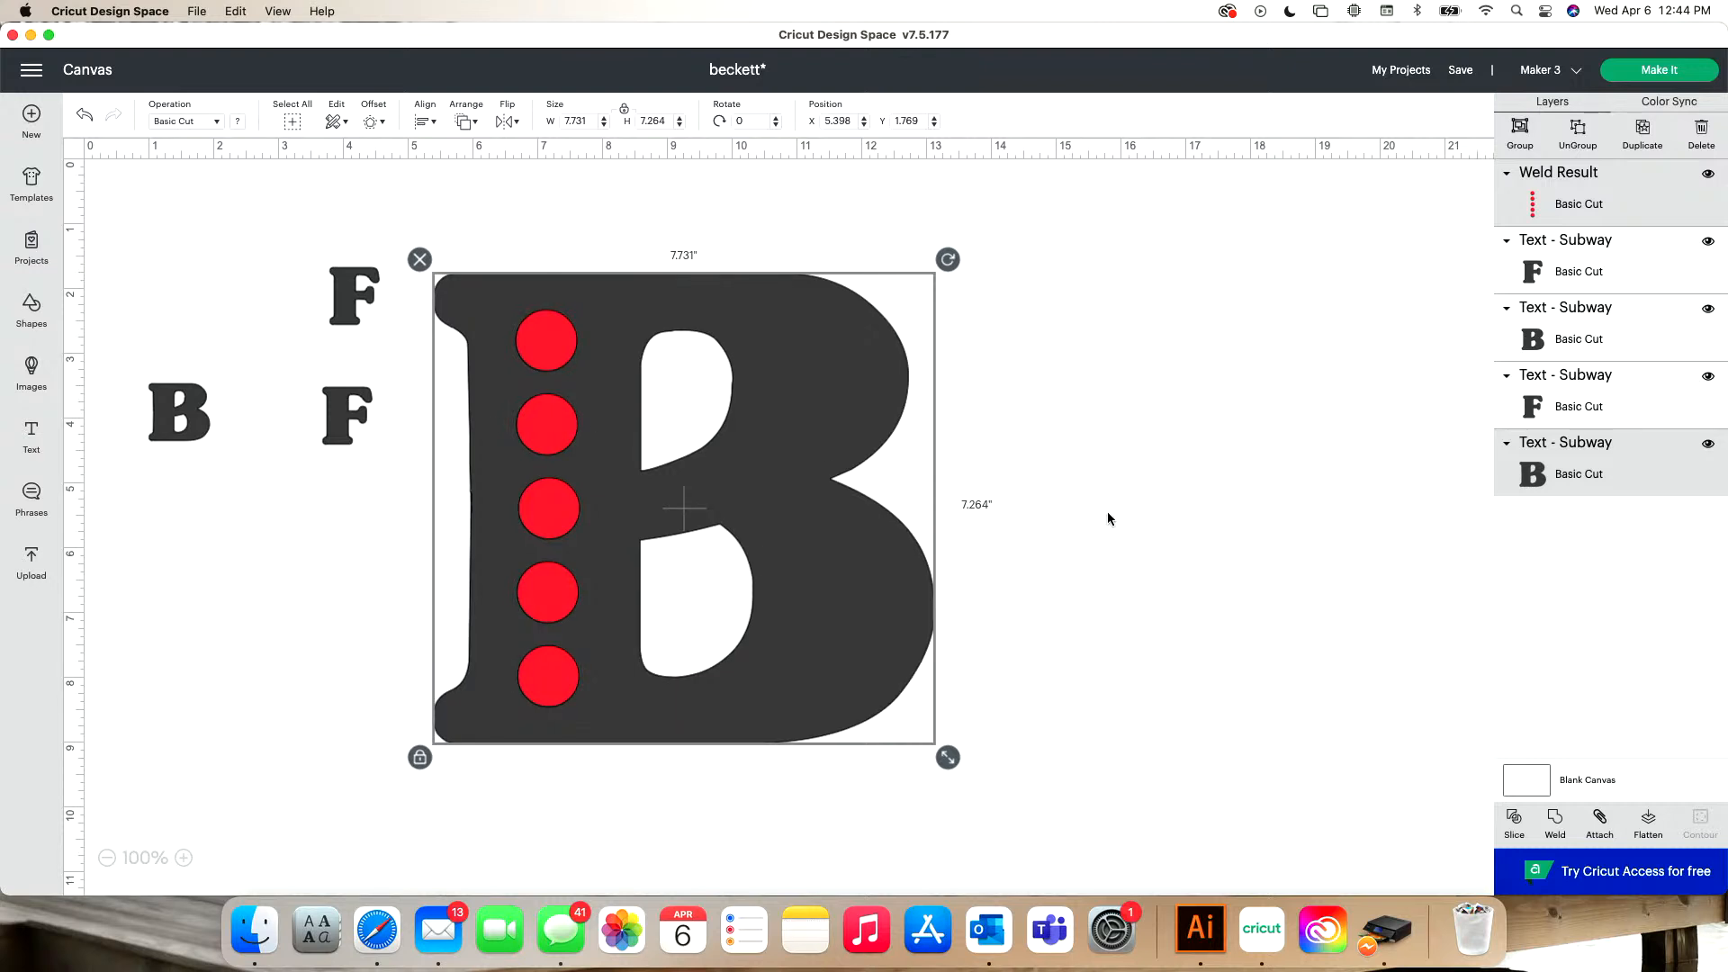
- Slice the welded column of red circles out of the large B
click(1137, 488)
click(547, 450)
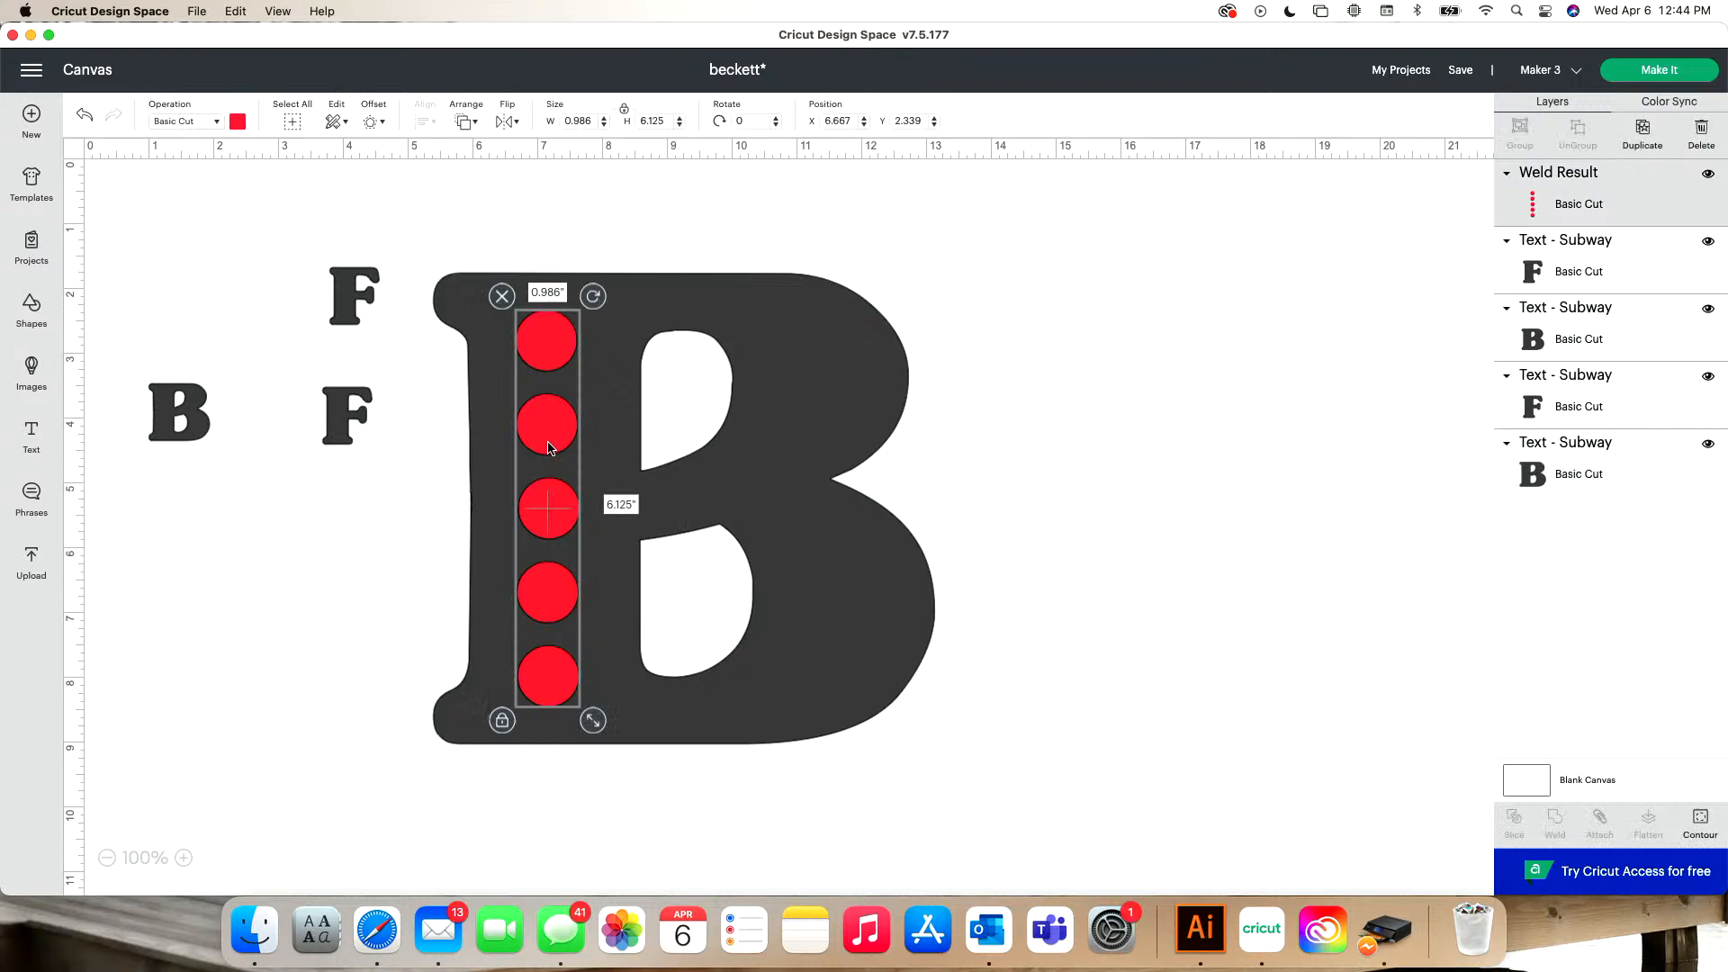
click(509, 470)
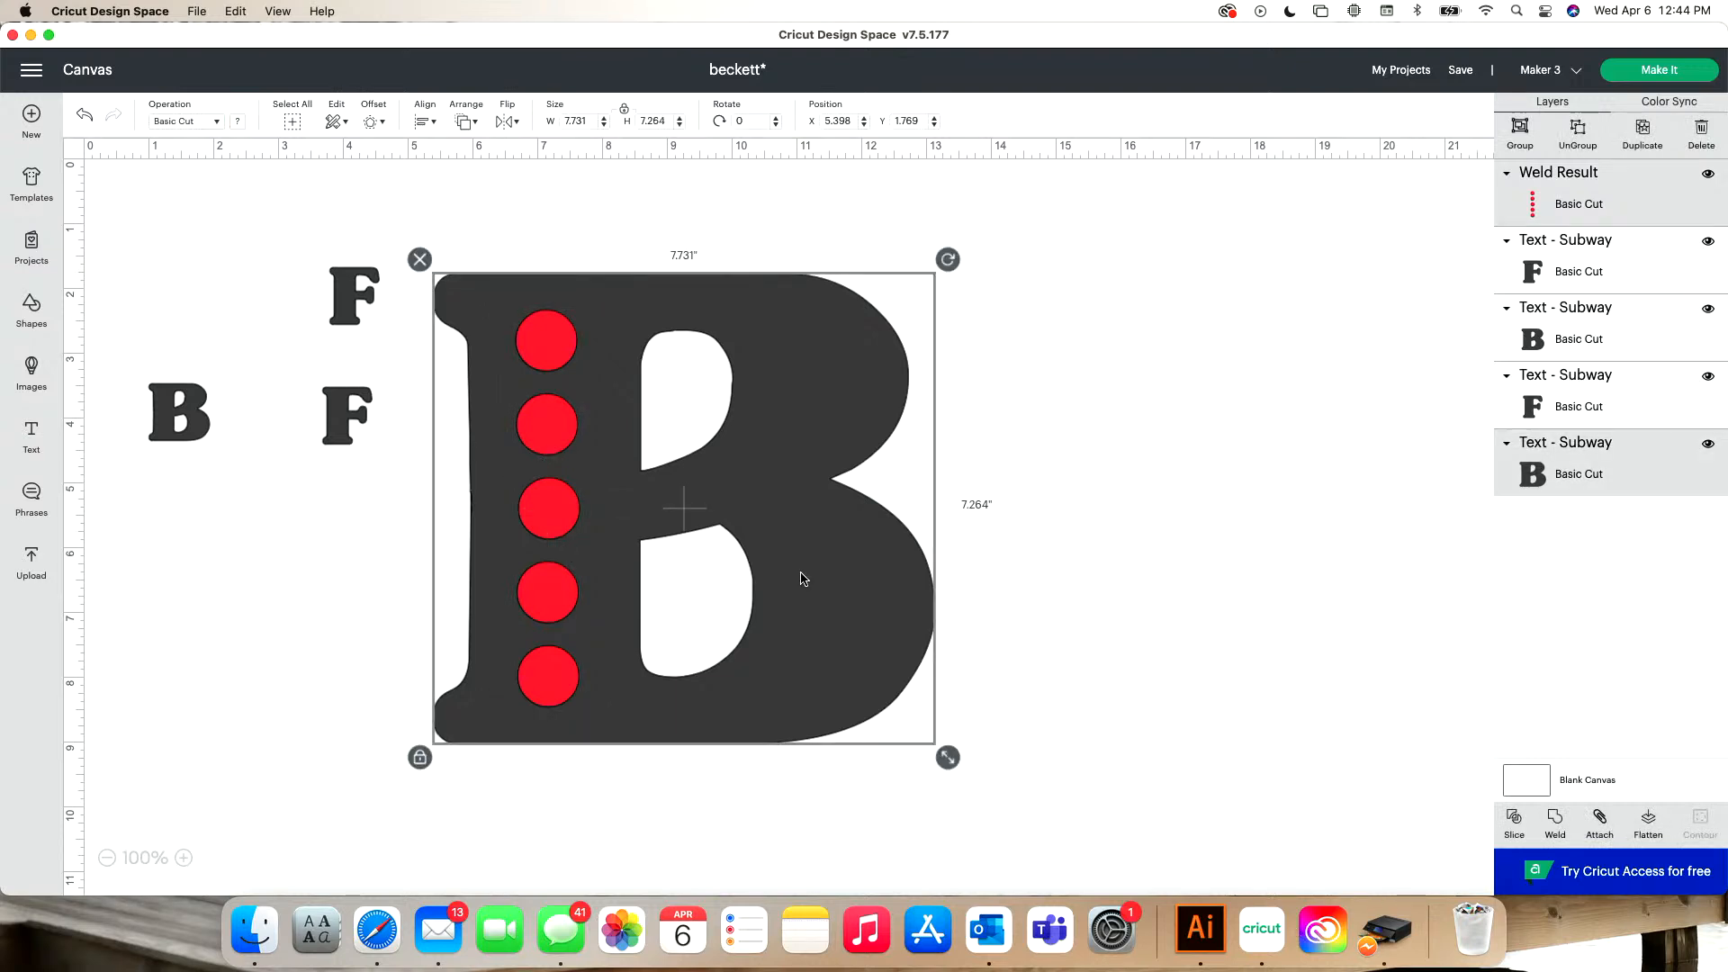
click(1511, 823)
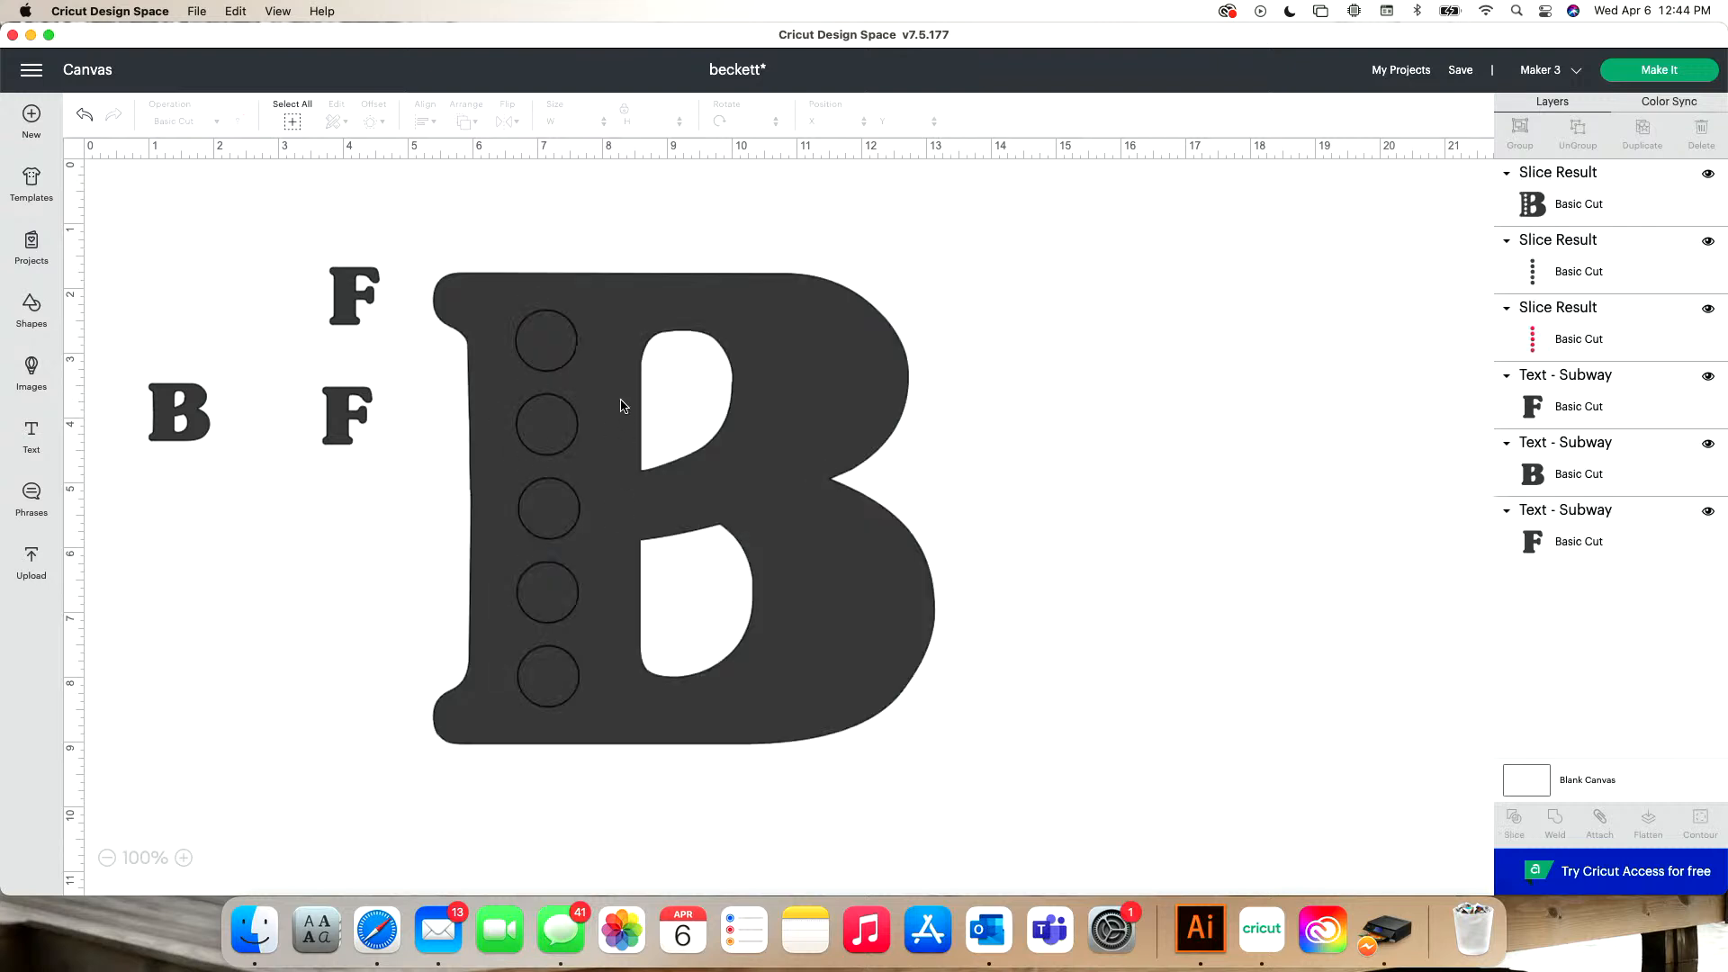
- Pull the sliced B away, delete the dark cut-out circles, and move the red circles clear of the B
drag(621, 401, 745, 370)
drag(562, 341, 256, 353)
key(Delete)
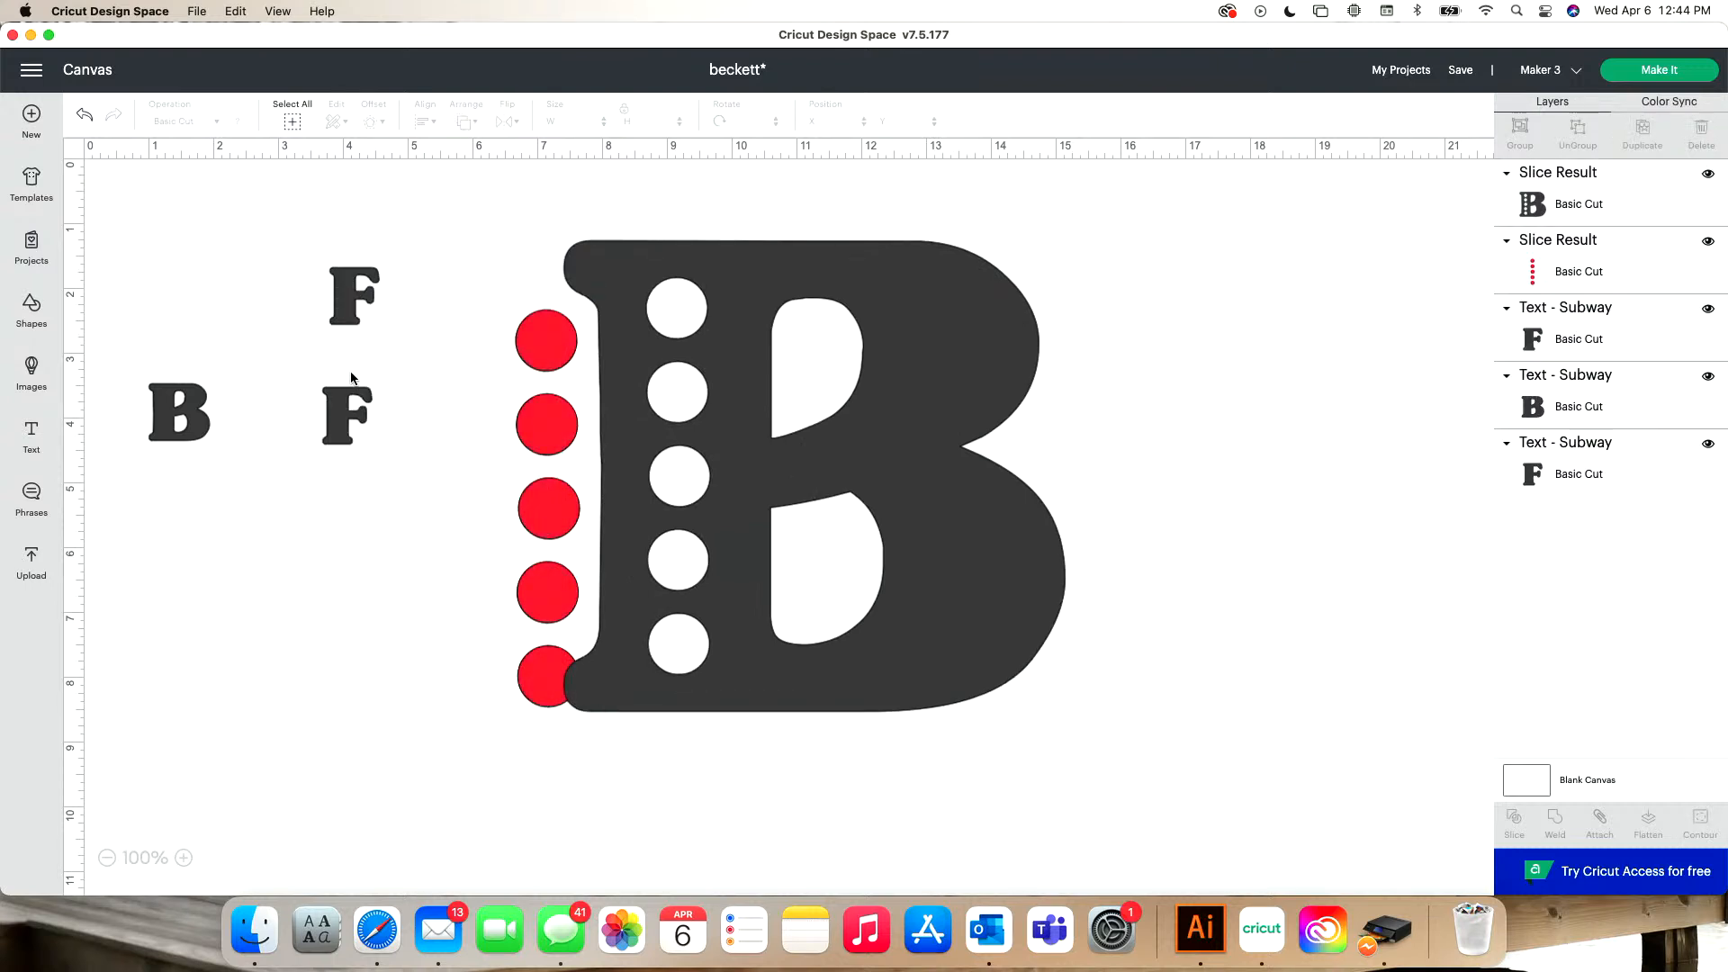
drag(520, 343, 195, 298)
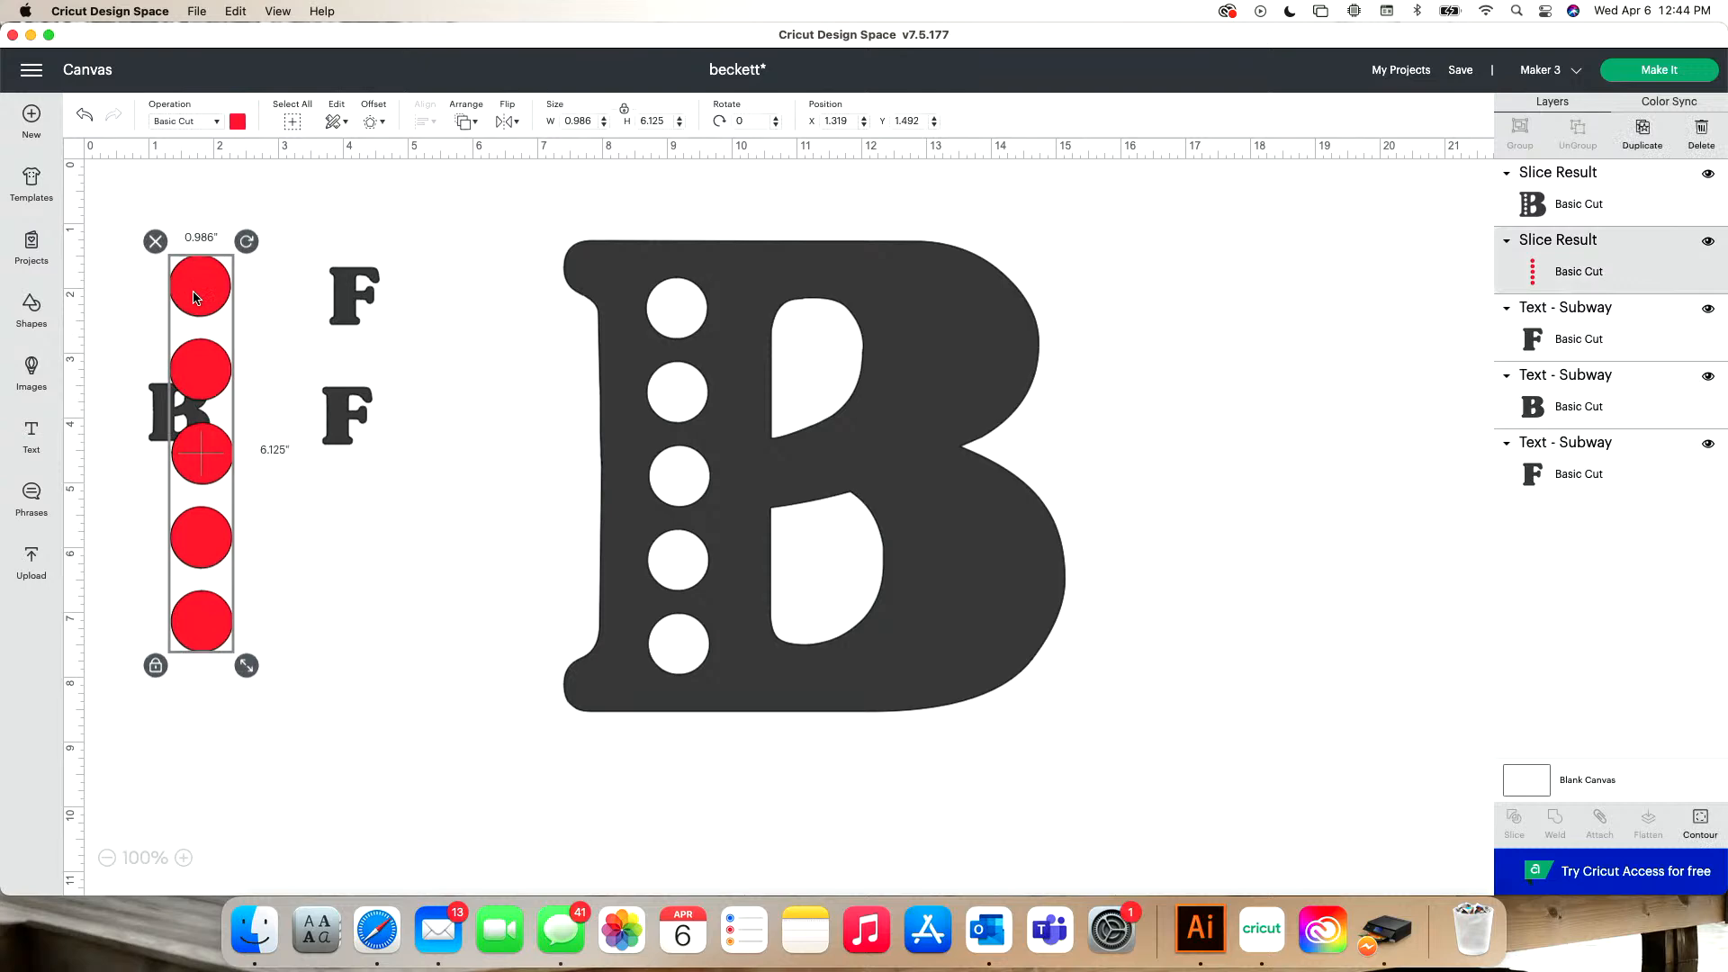
- Set the width of the B with circle holes to 2 inches, keeping its proportions
click(745, 393)
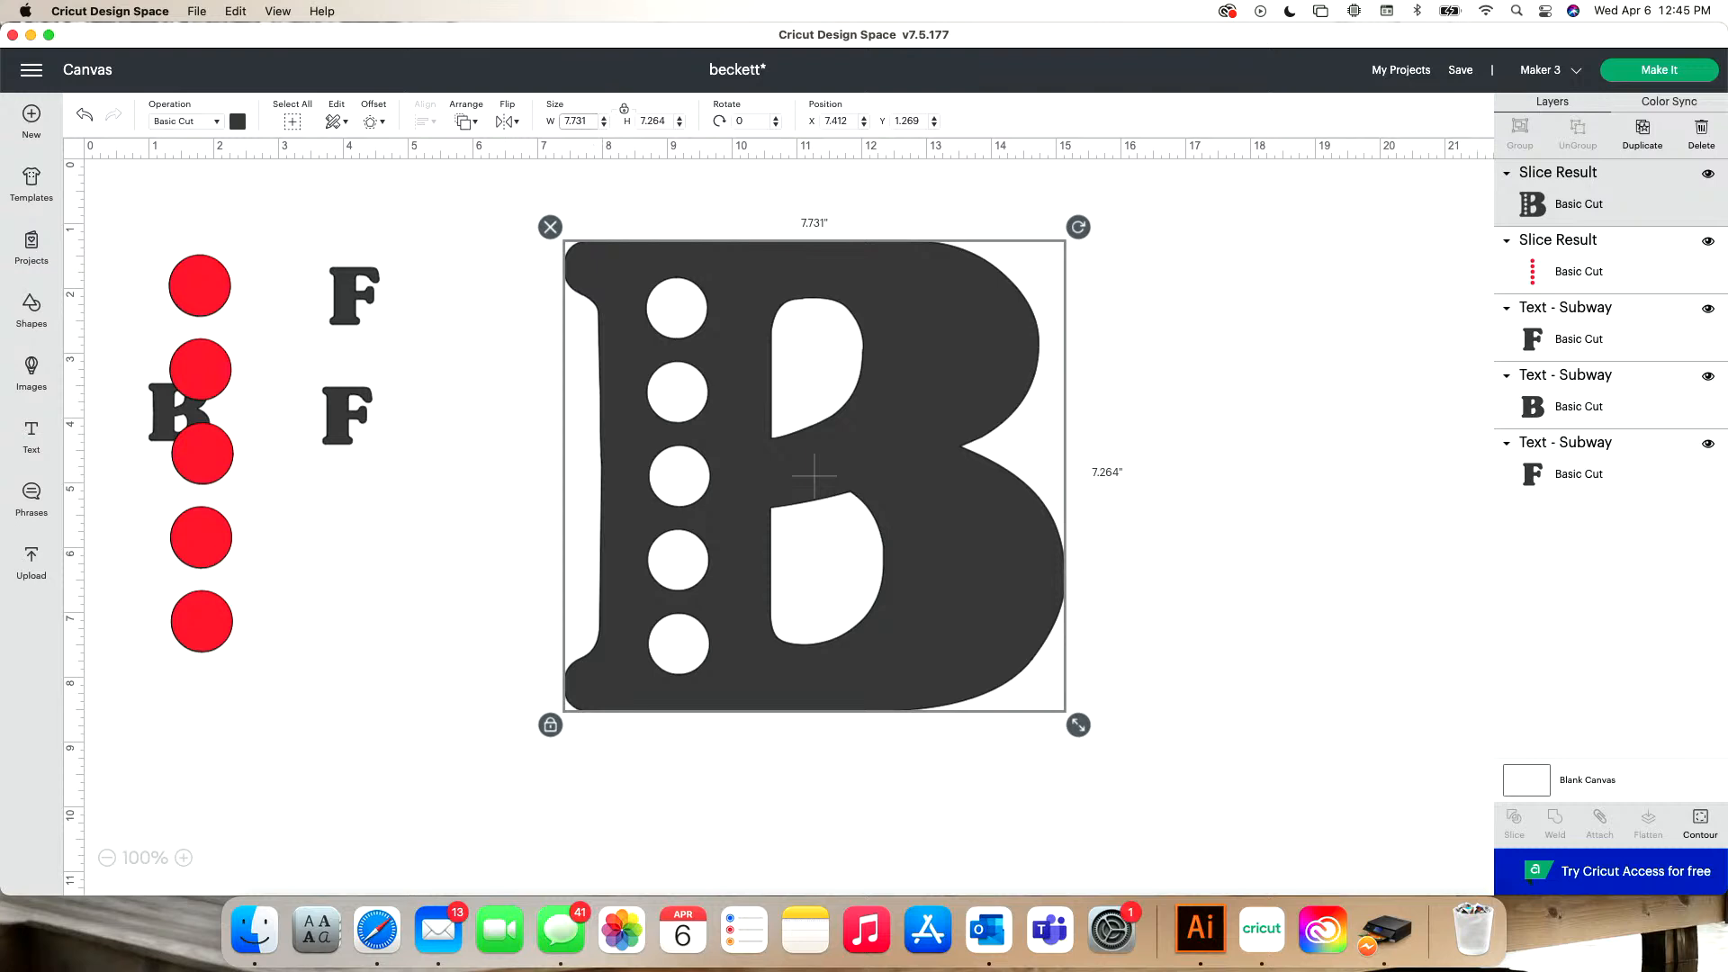
key(BackSpace)
key(BackSpace)
text(2)
key(Return)
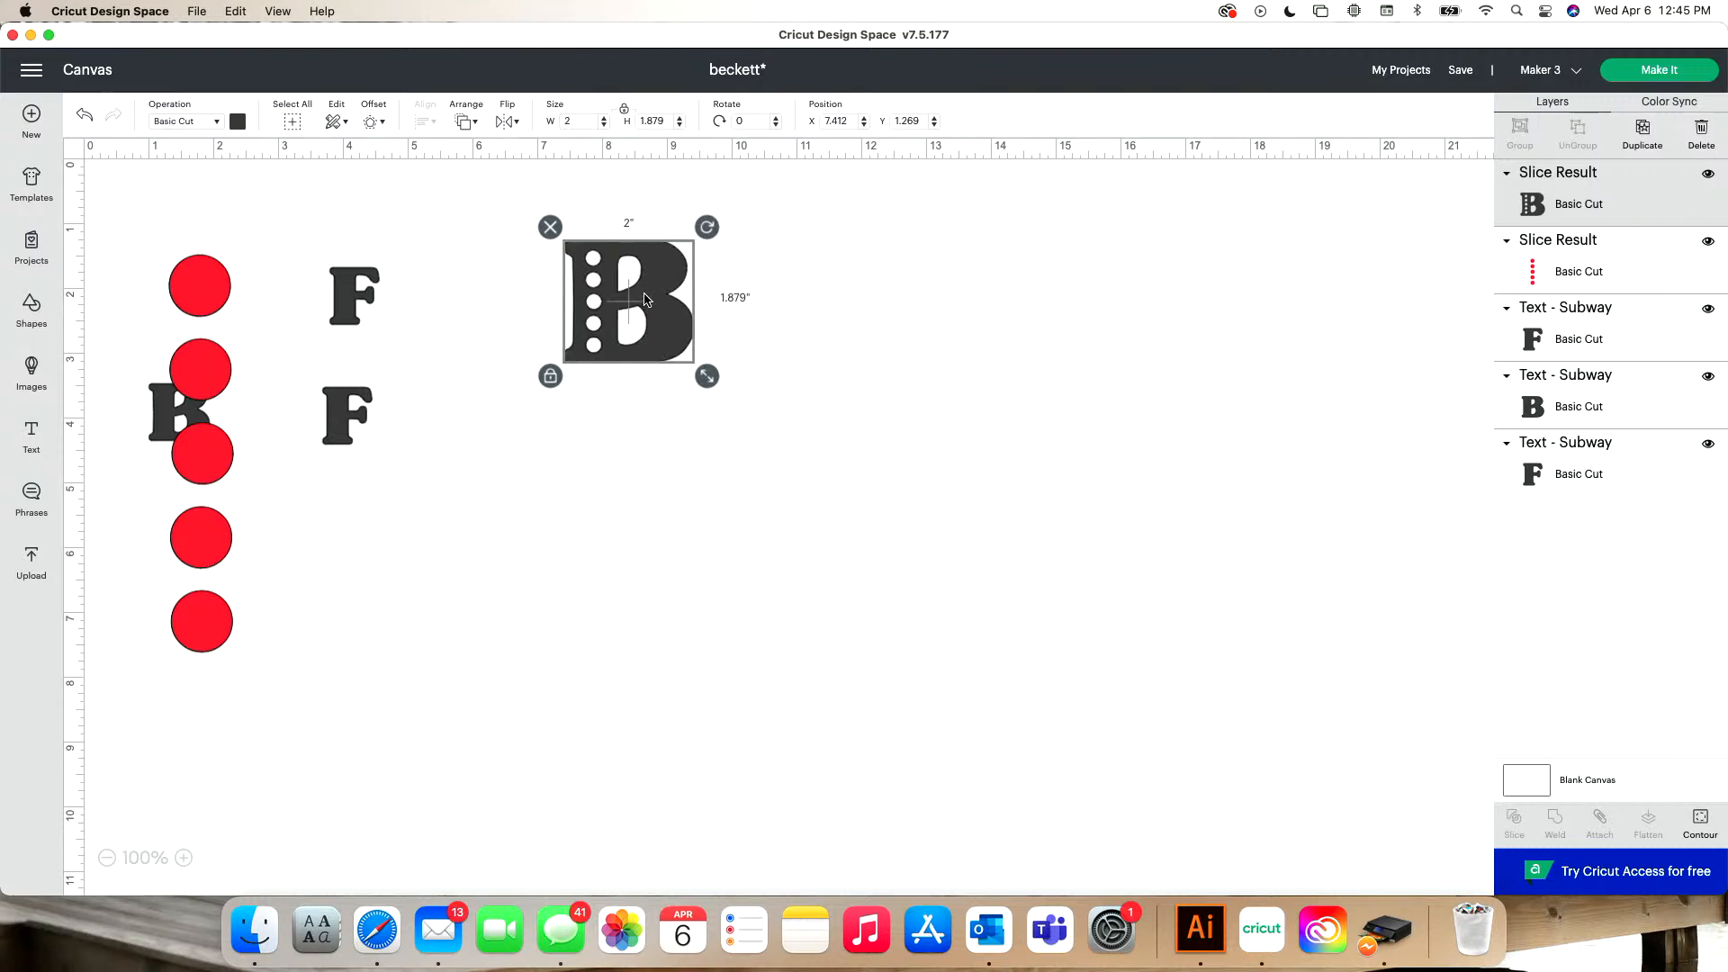
- Move the small B out from behind the red circles to just below the sliced B and colour it red
click(166, 410)
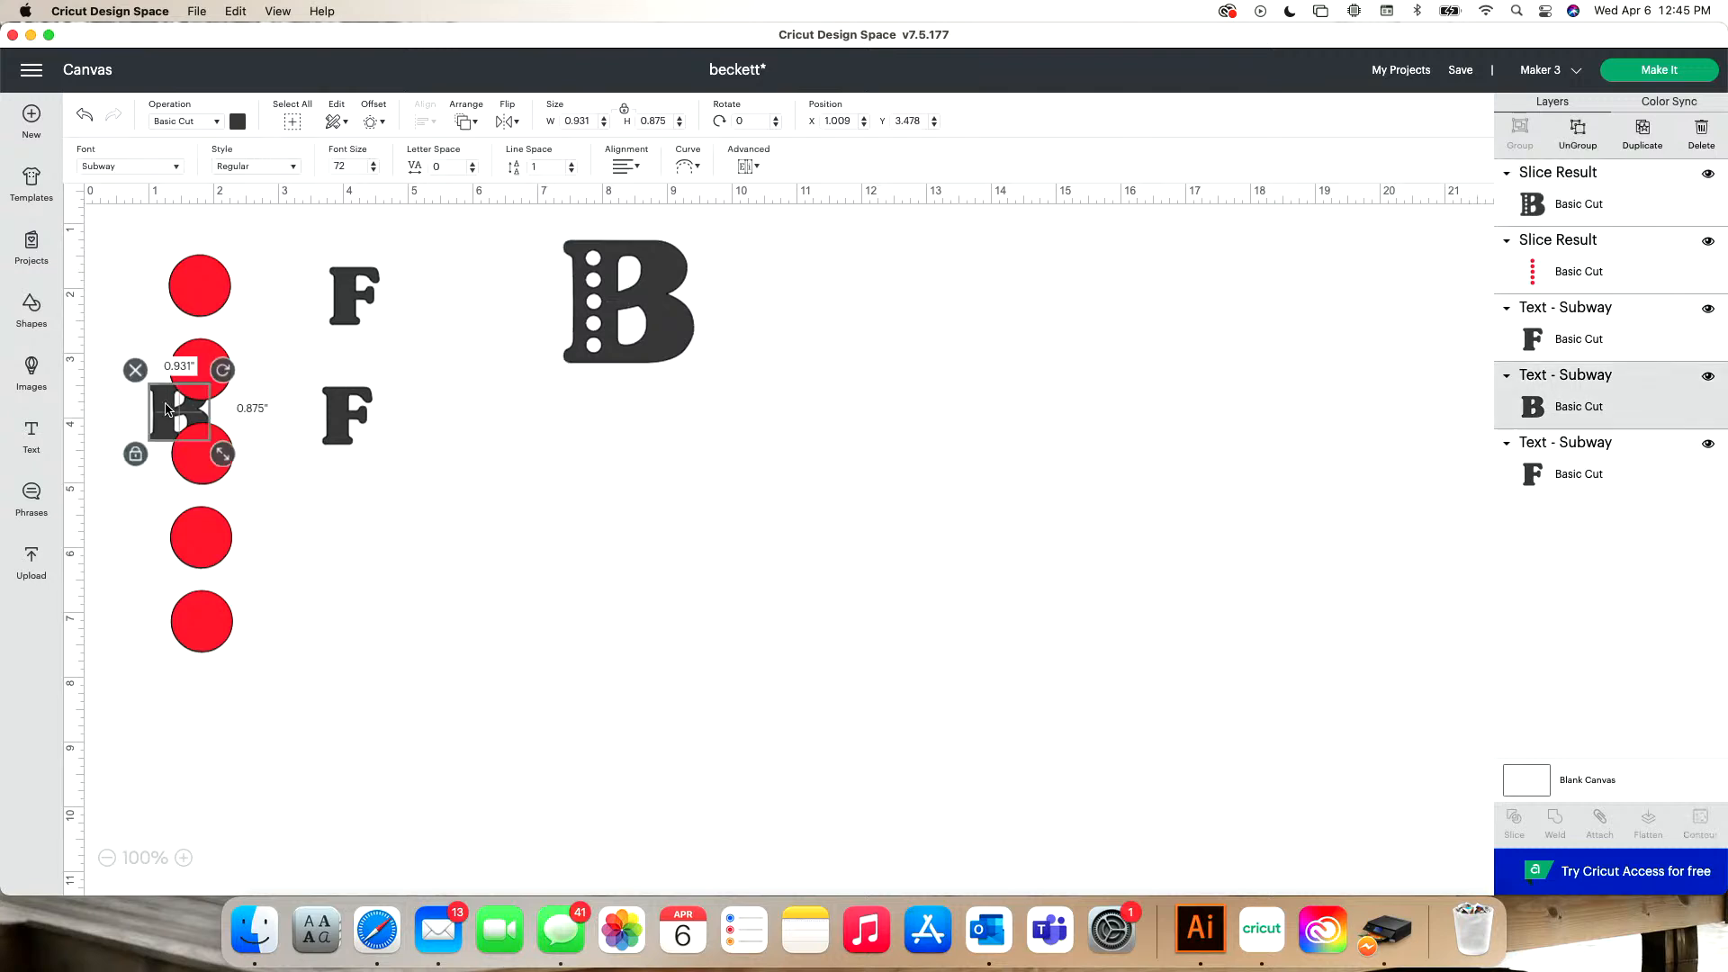
drag(167, 410, 508, 414)
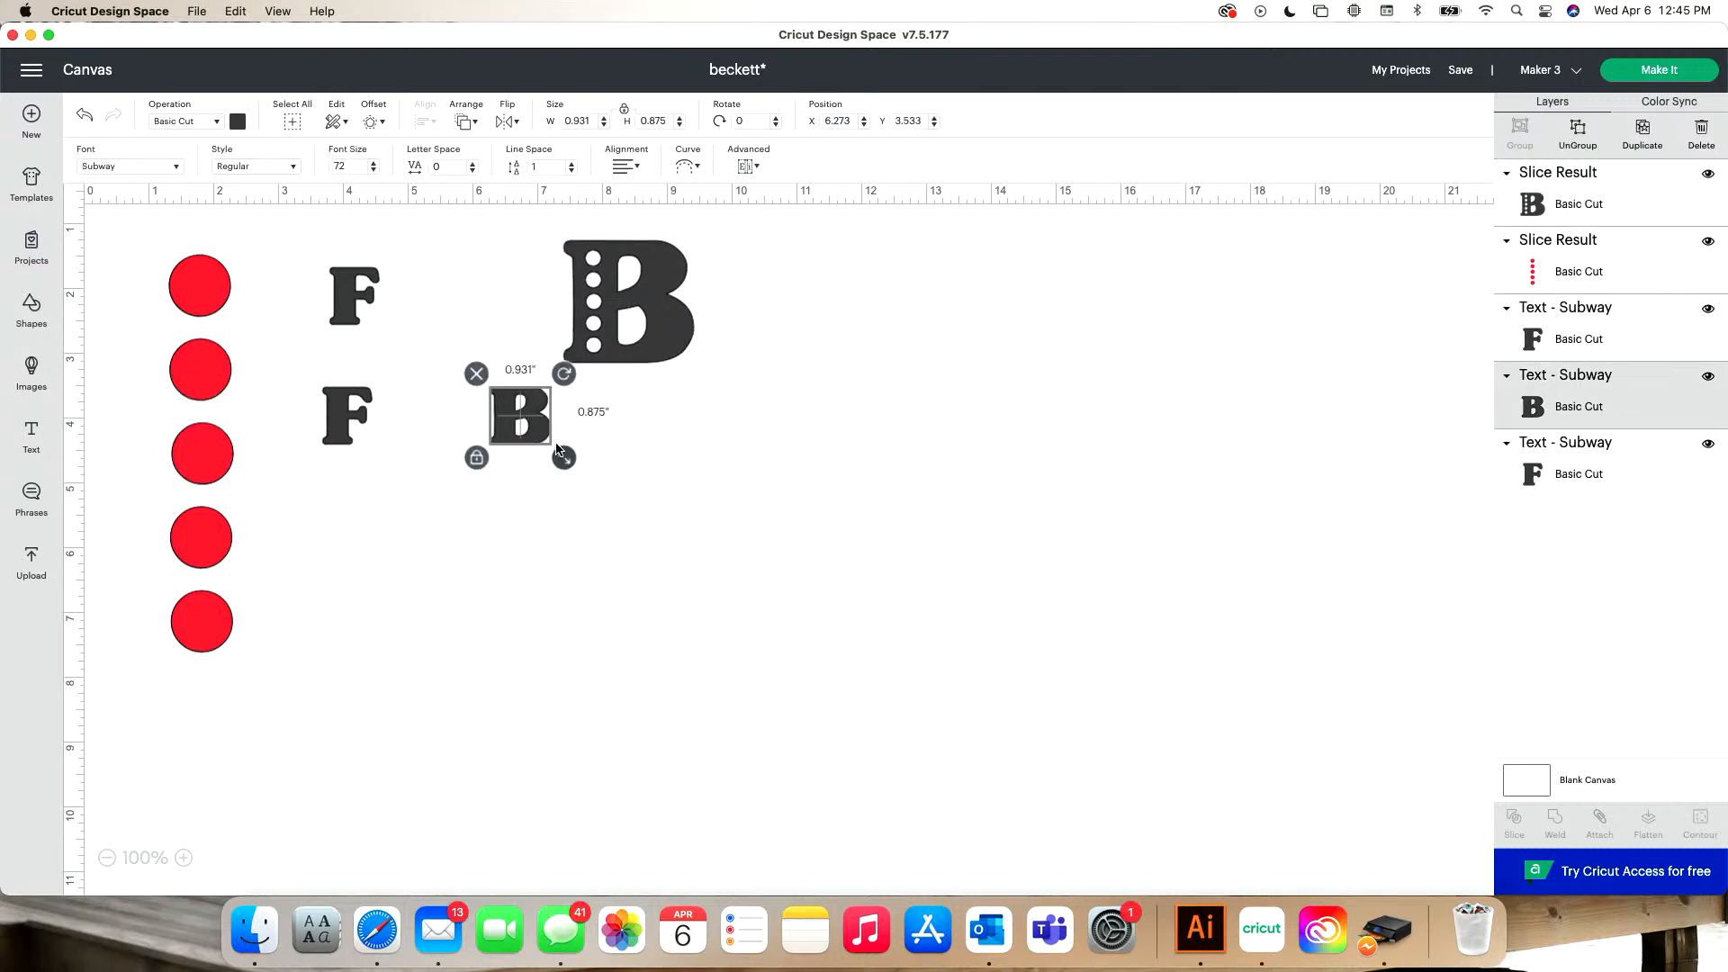
click(235, 125)
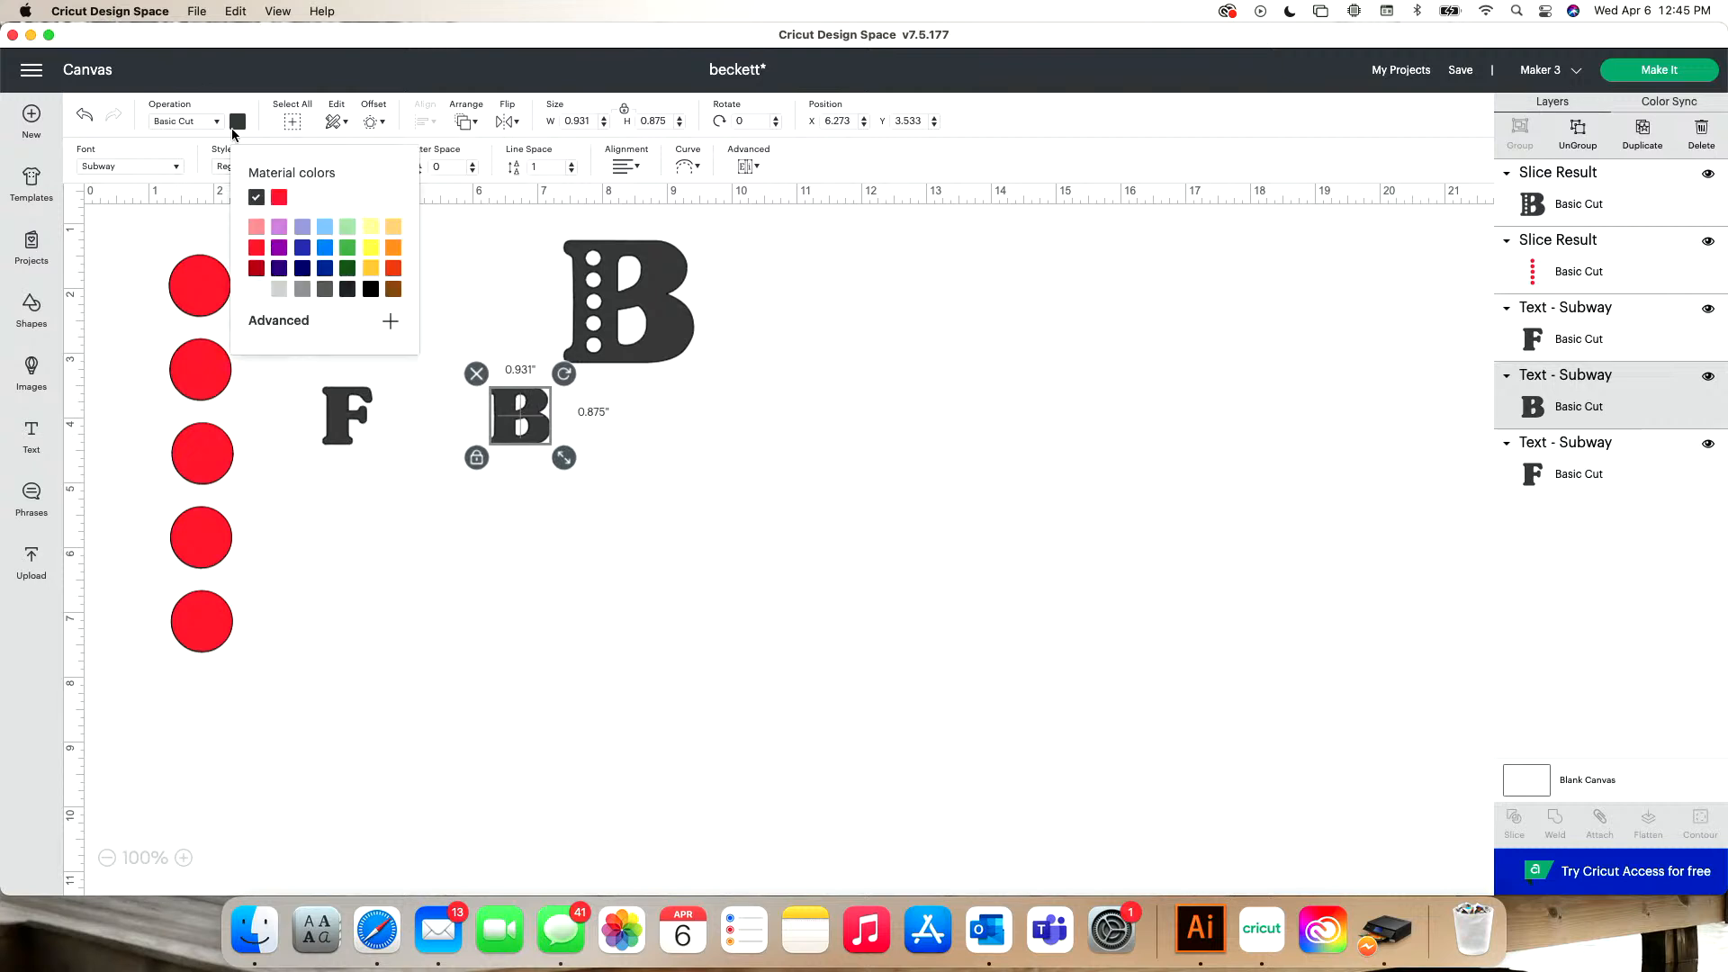
click(279, 197)
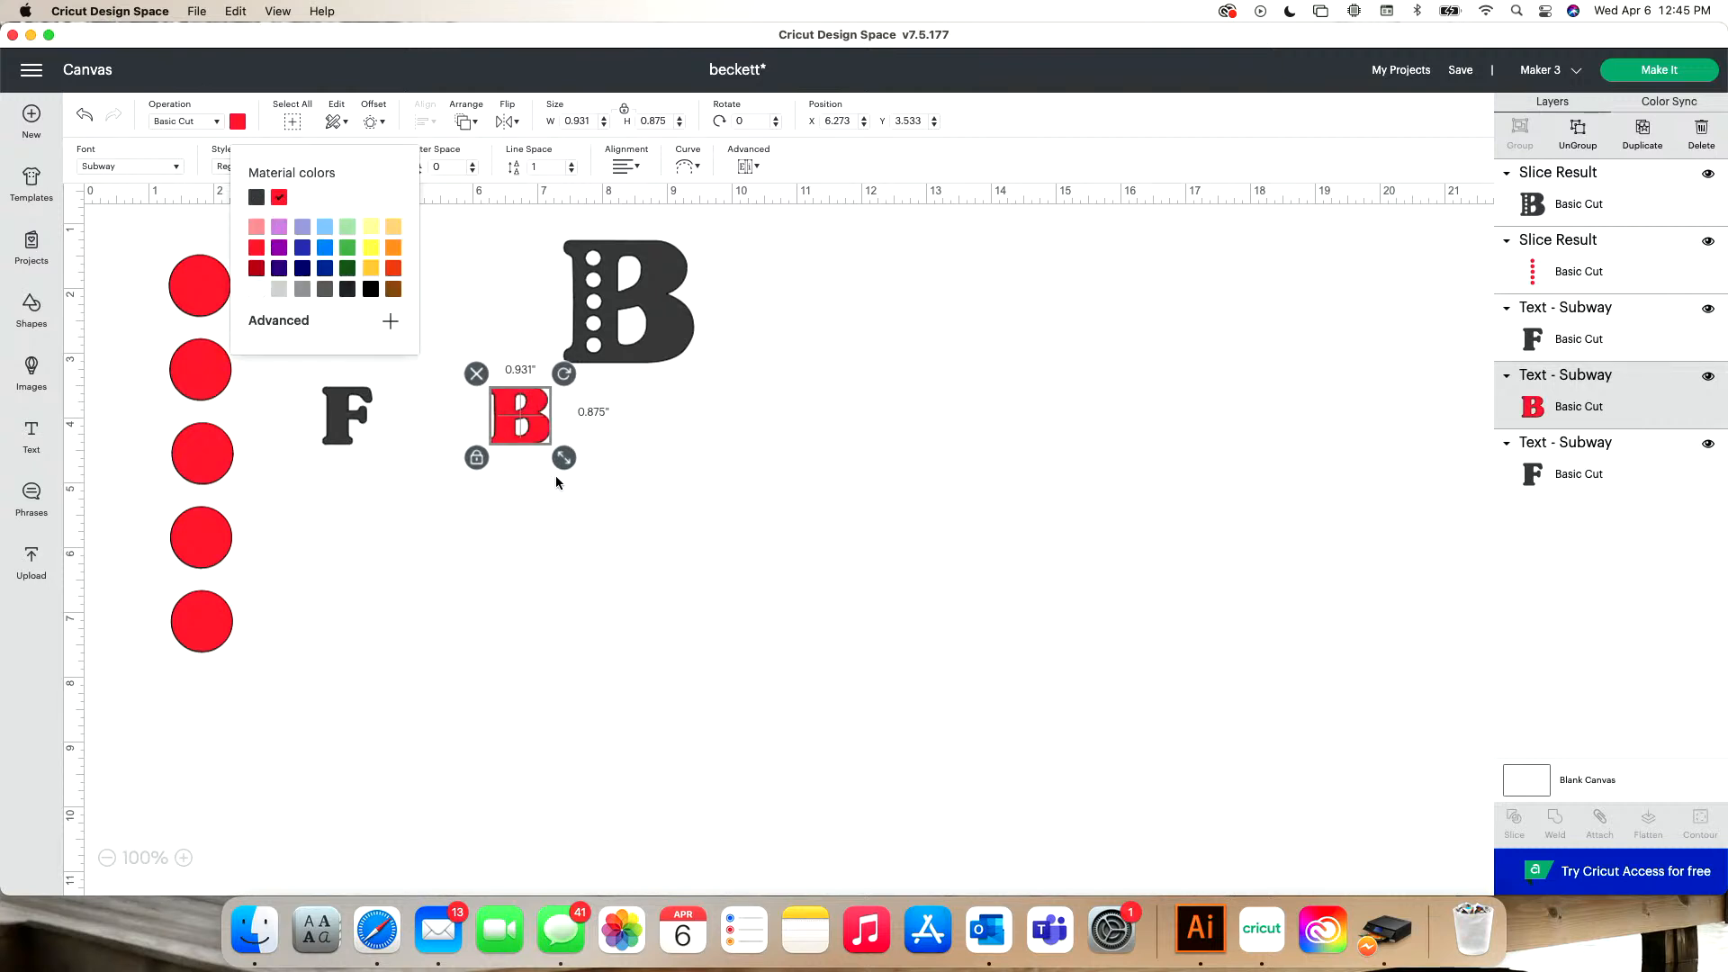
click(593, 120)
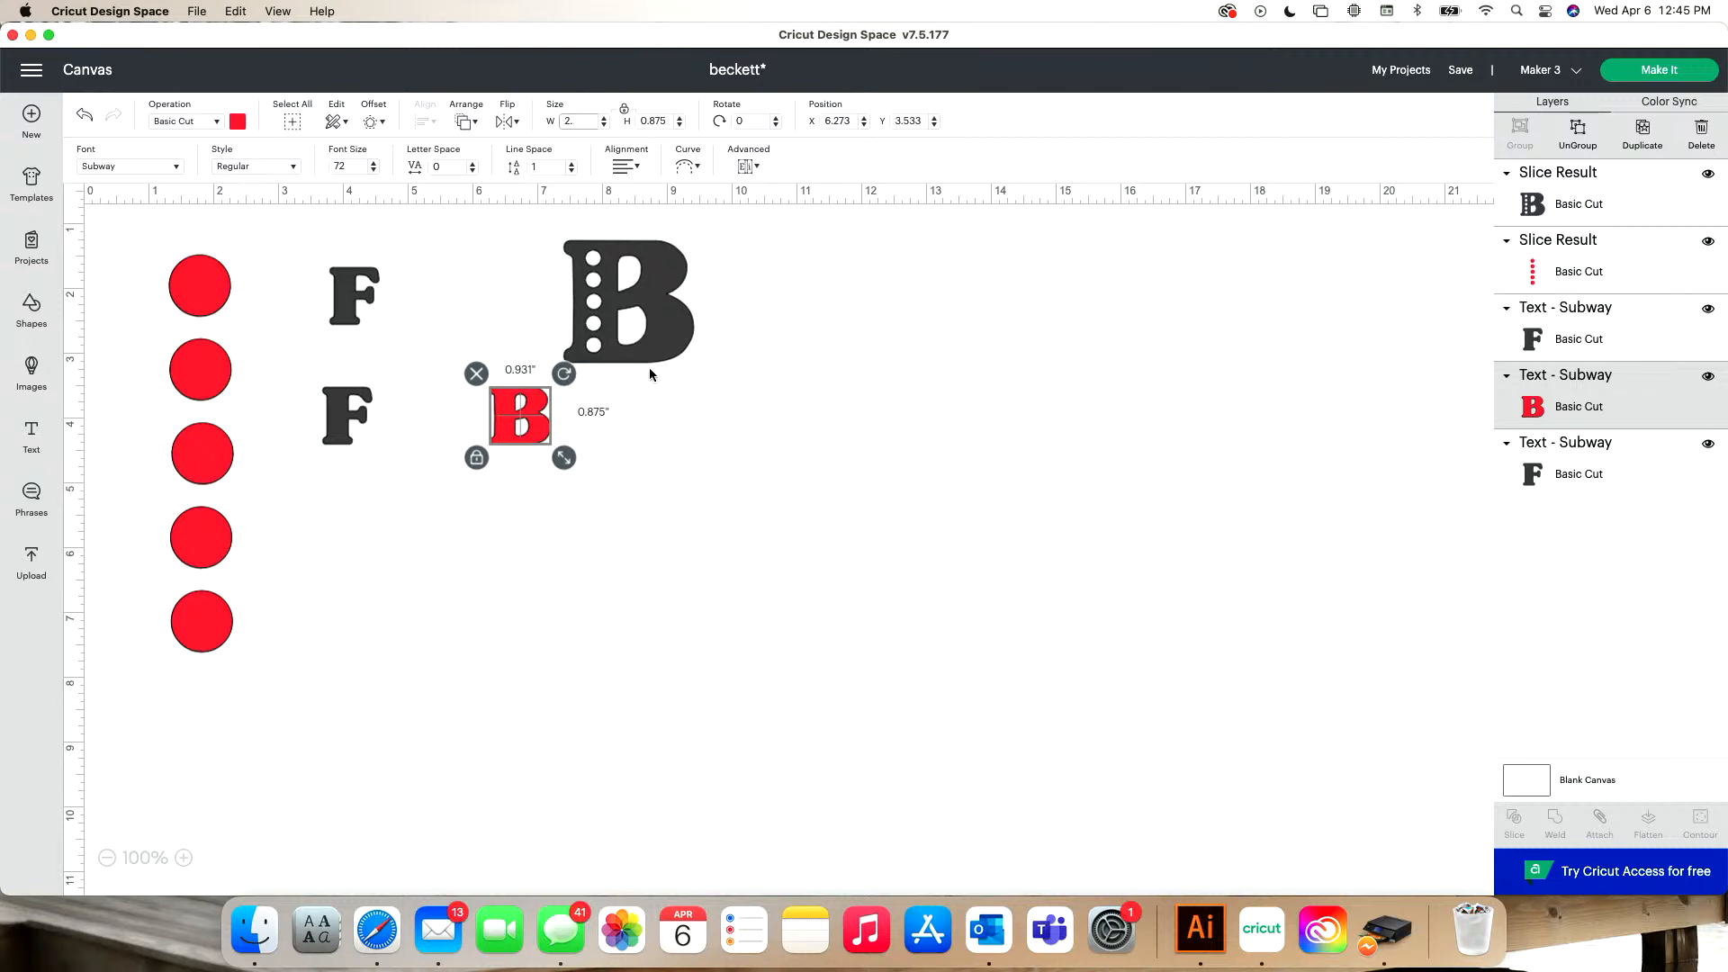
- Create a 0.097 in rounded-corner offset around the B with circle holes
click(664, 340)
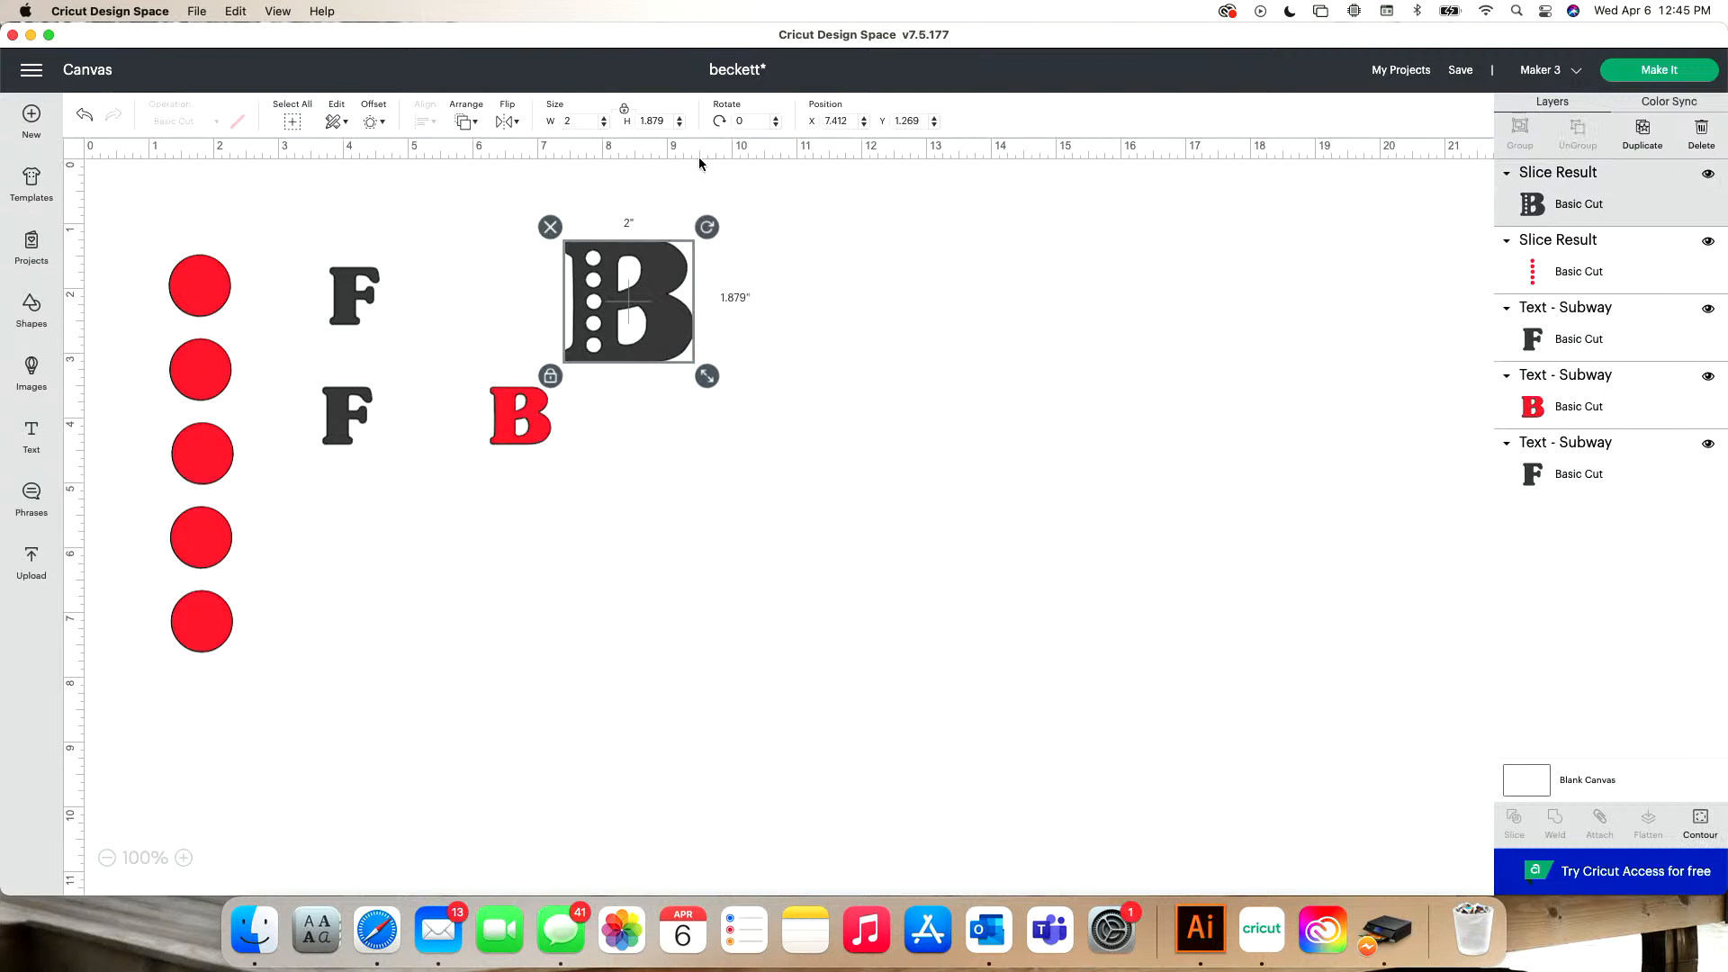
click(374, 122)
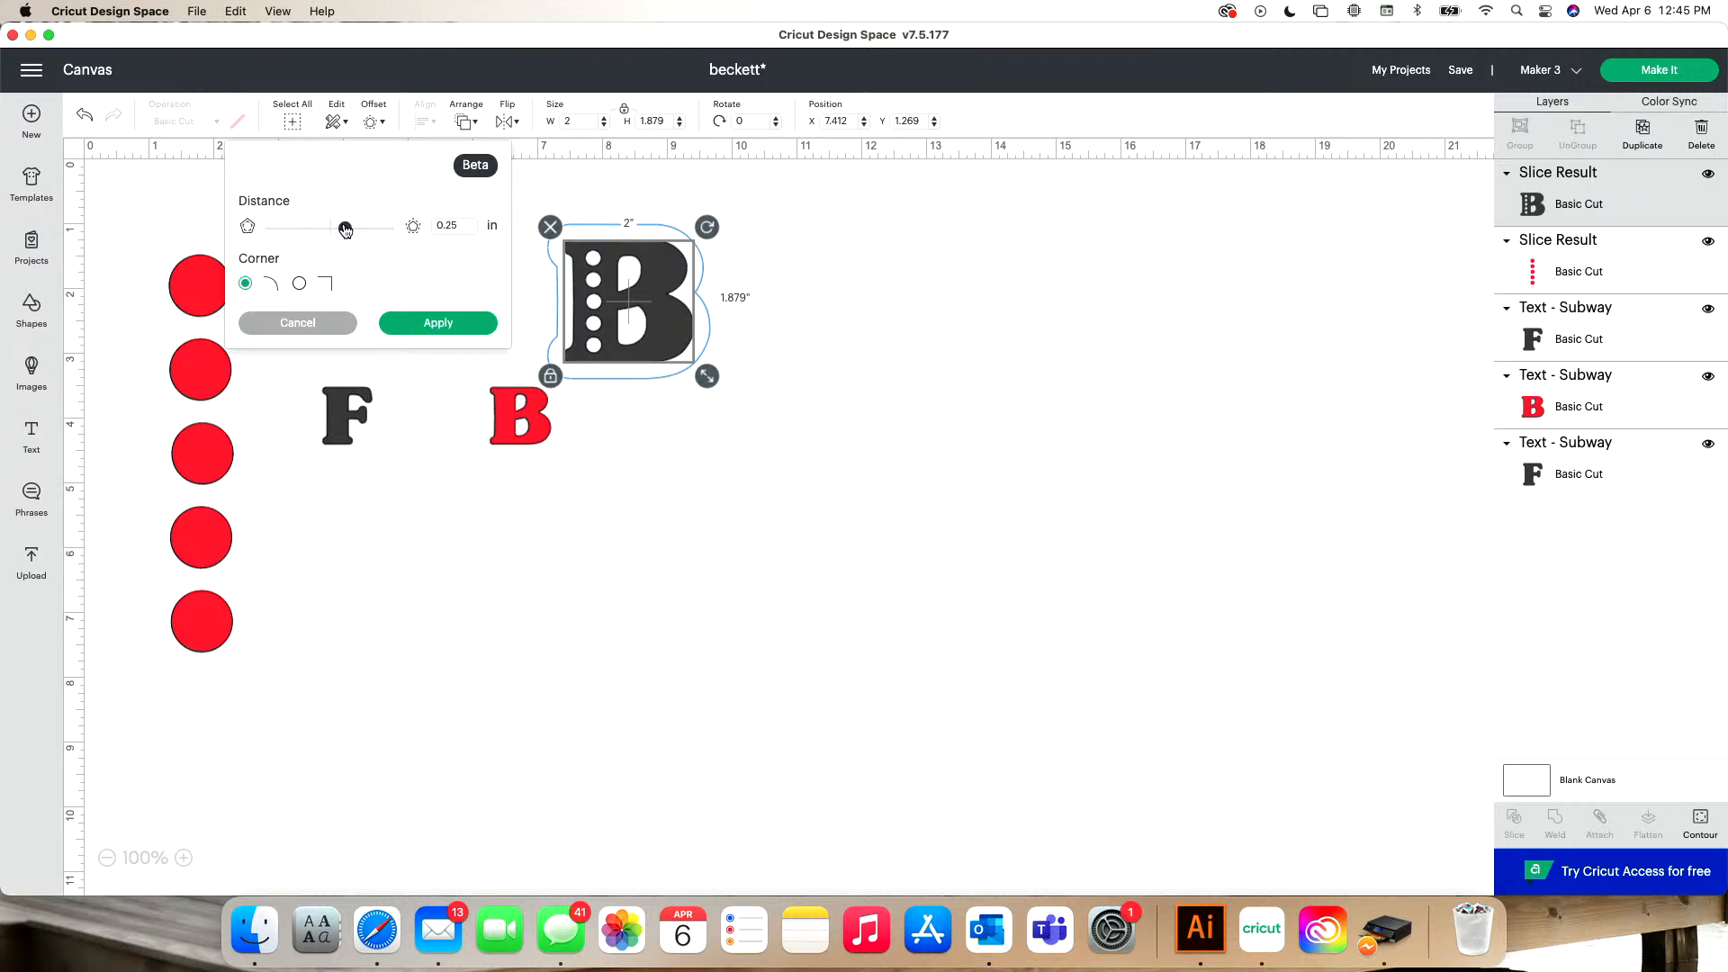
mouse_move(344, 228)
mouse_down()
mouse_move(321, 229)
mouse_move(364, 232)
mouse_move(325, 228)
mouse_up()
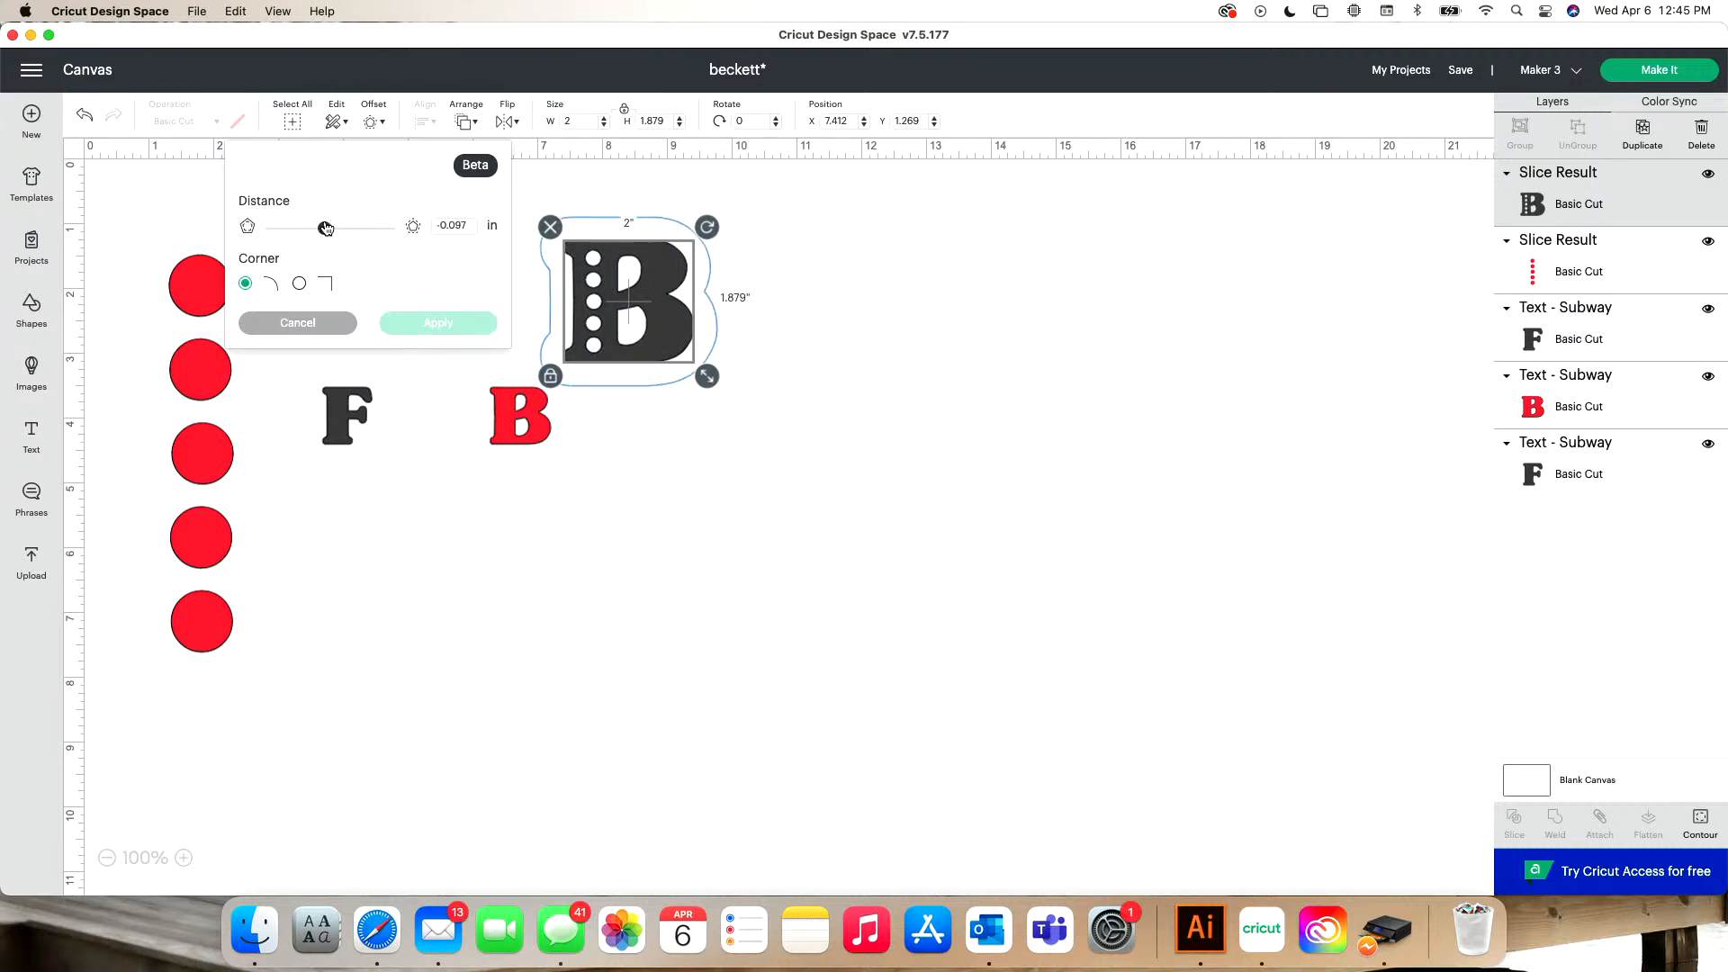
drag(325, 227, 336, 230)
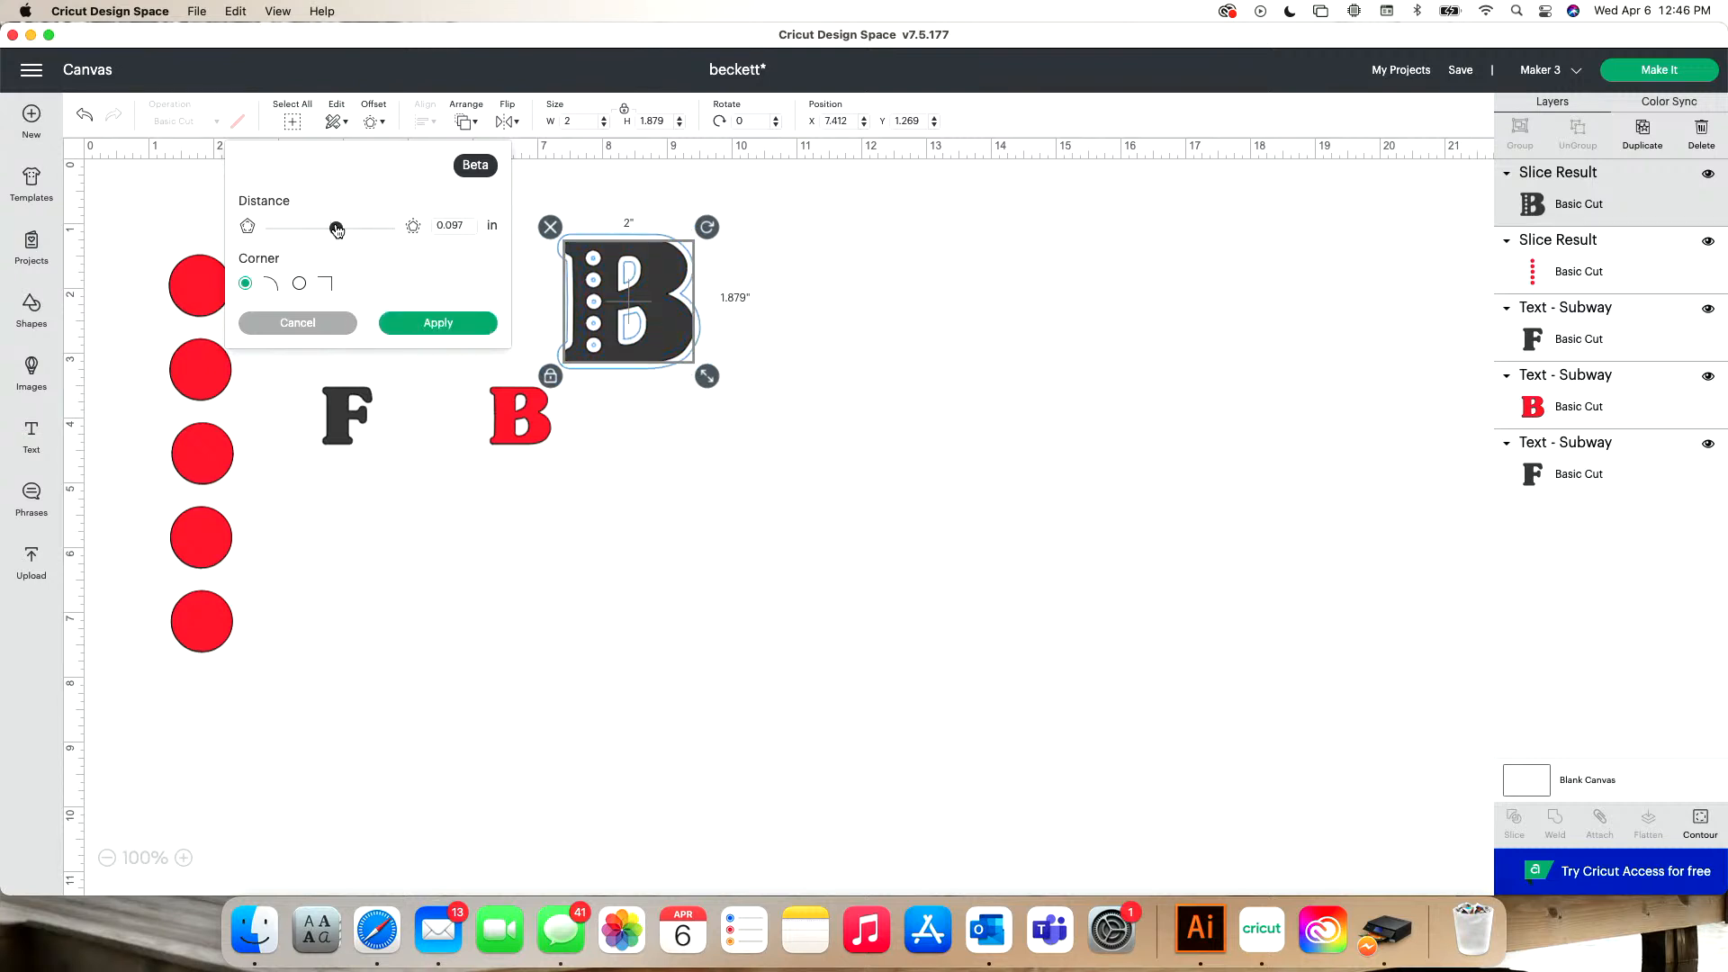
click(425, 324)
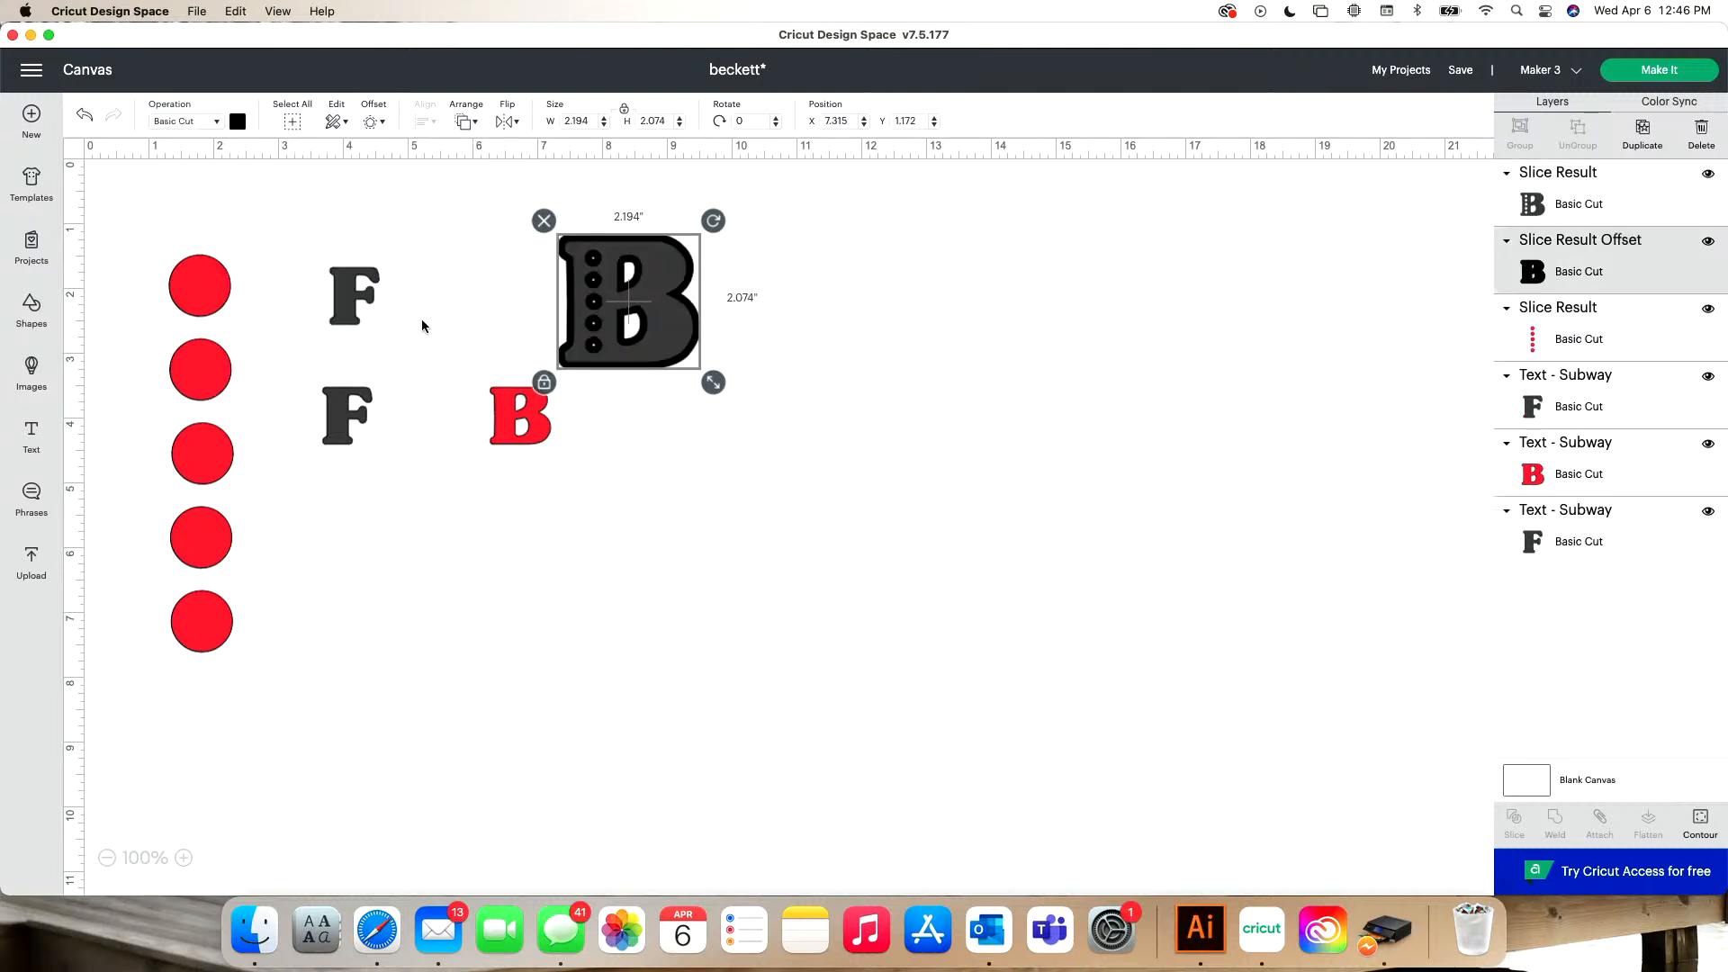
- Separate the holed B from its black offset and hide the offset's five small circle contours
drag(676, 318, 828, 306)
click(638, 298)
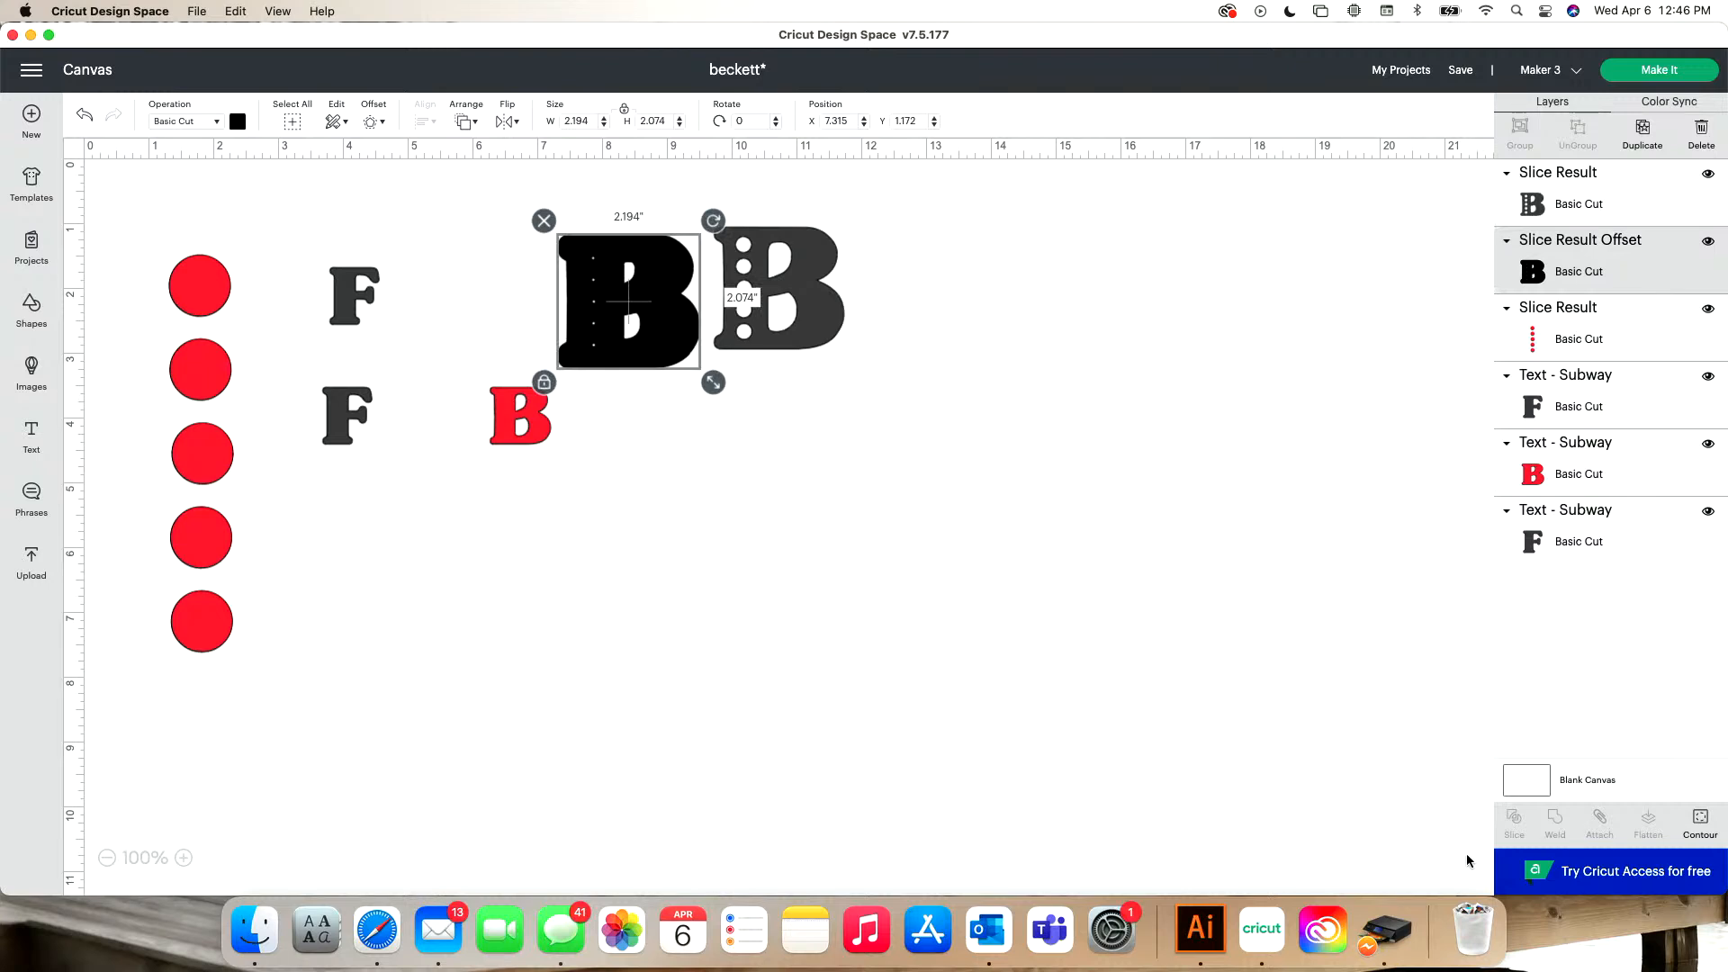
click(1699, 819)
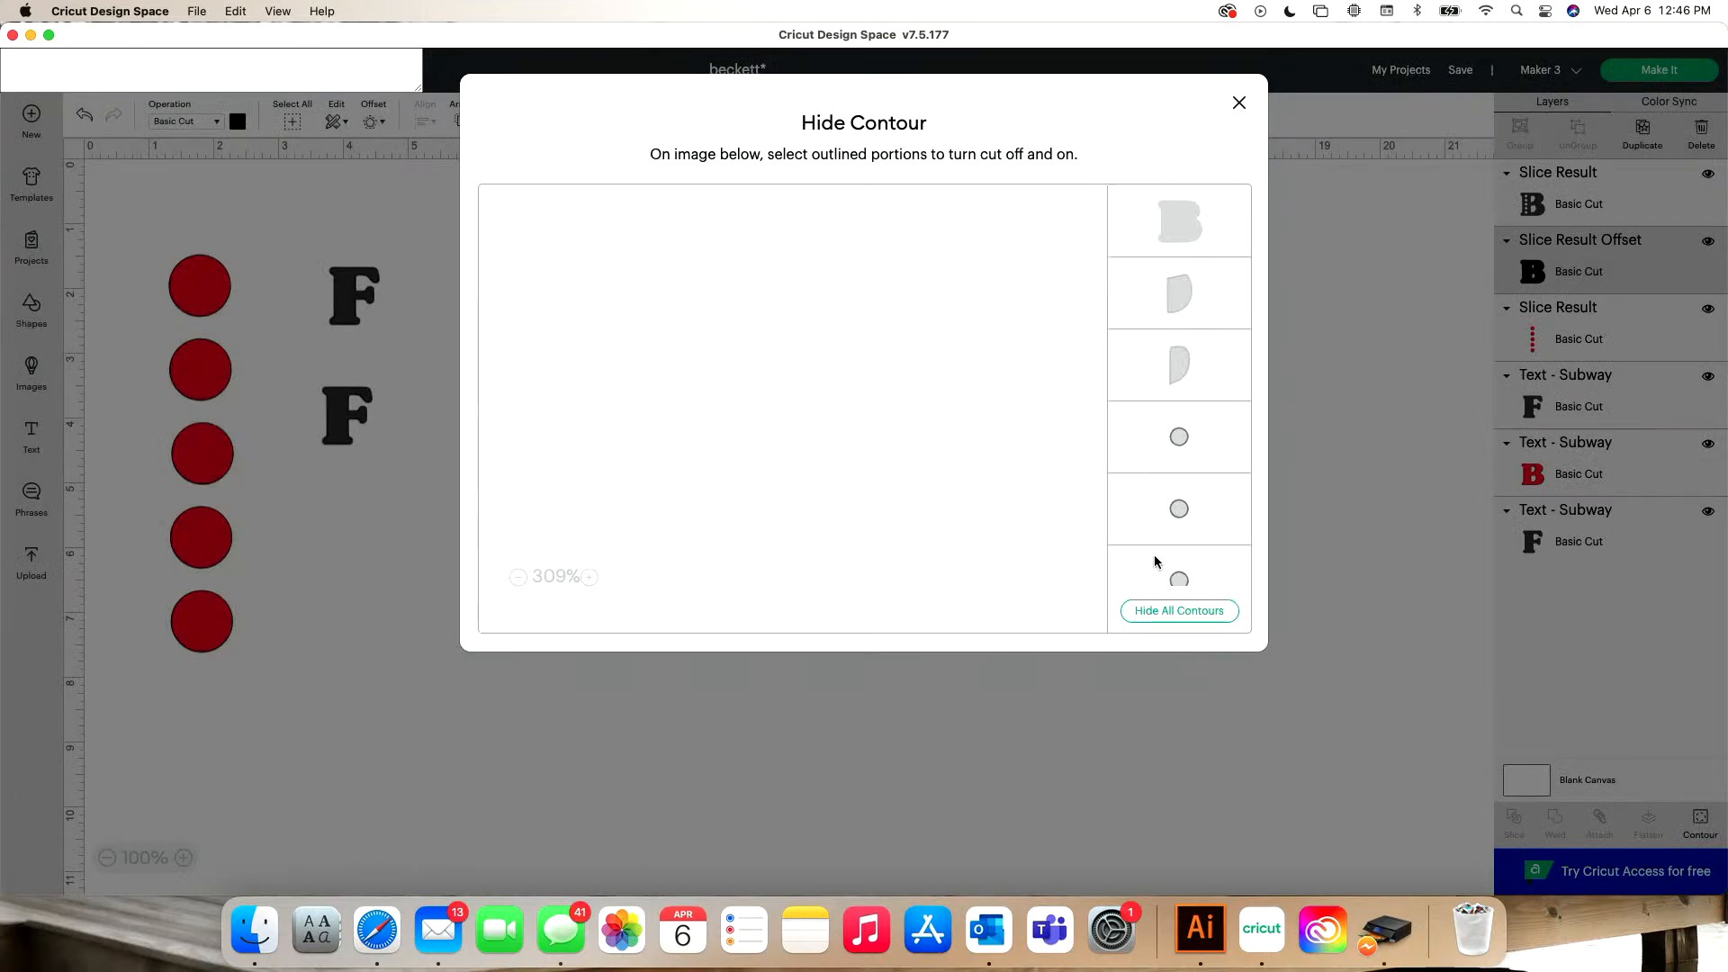
click(1179, 438)
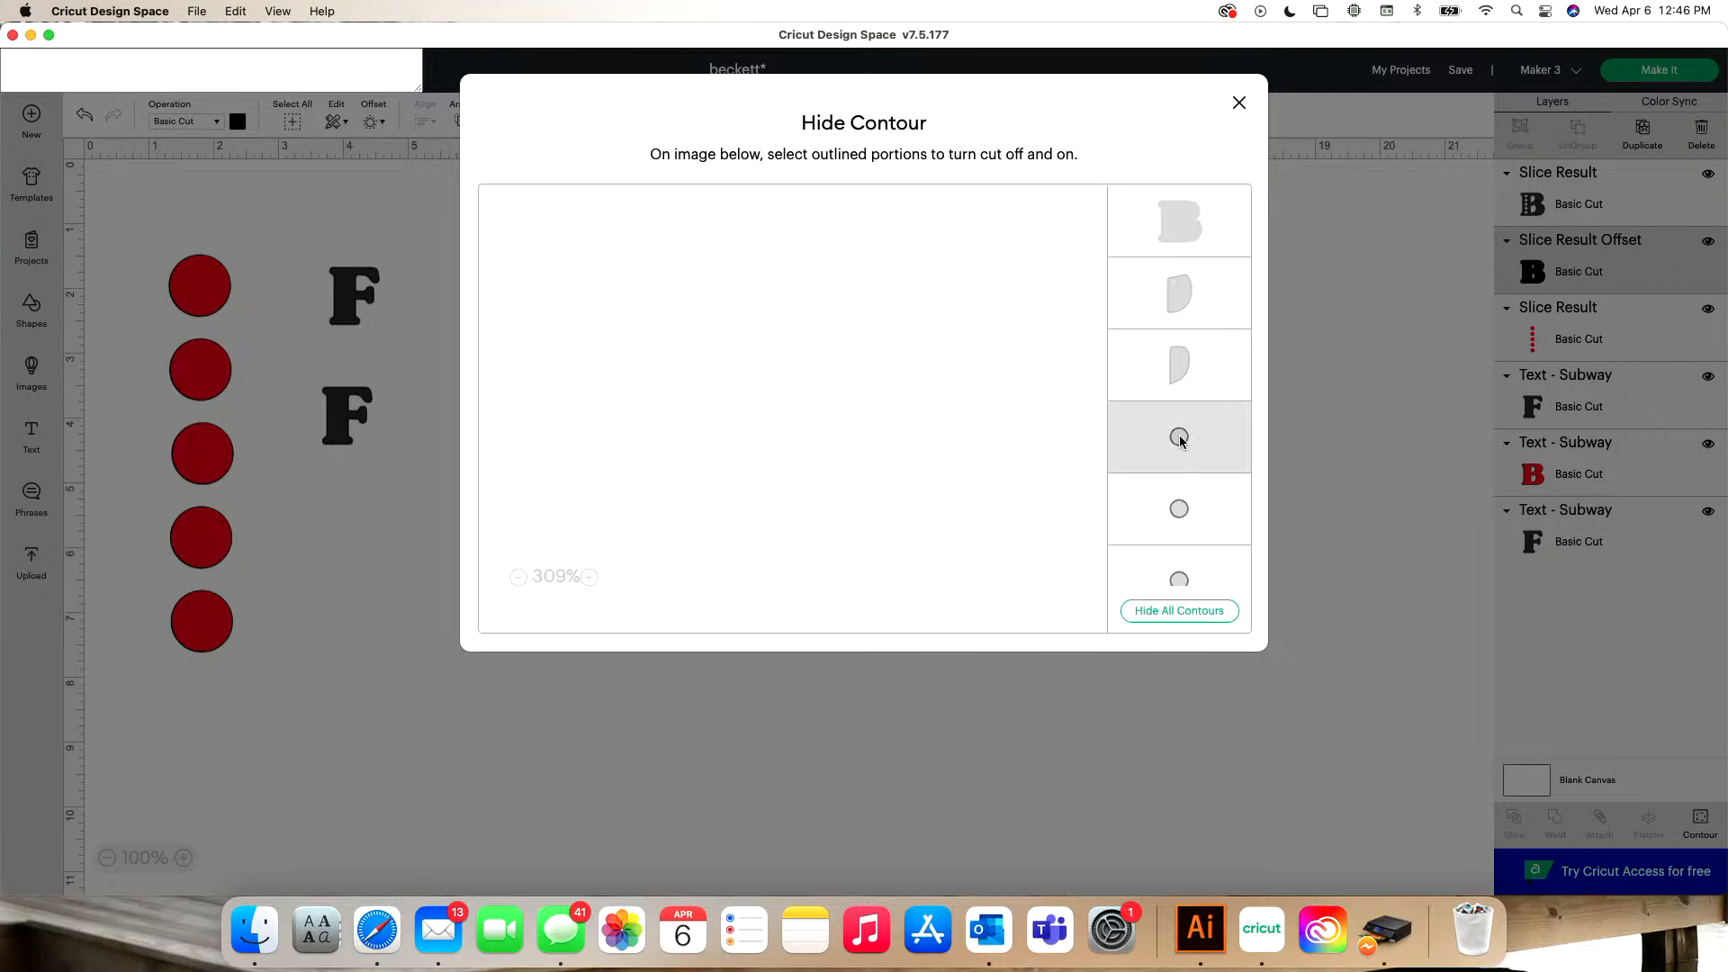
click(1177, 506)
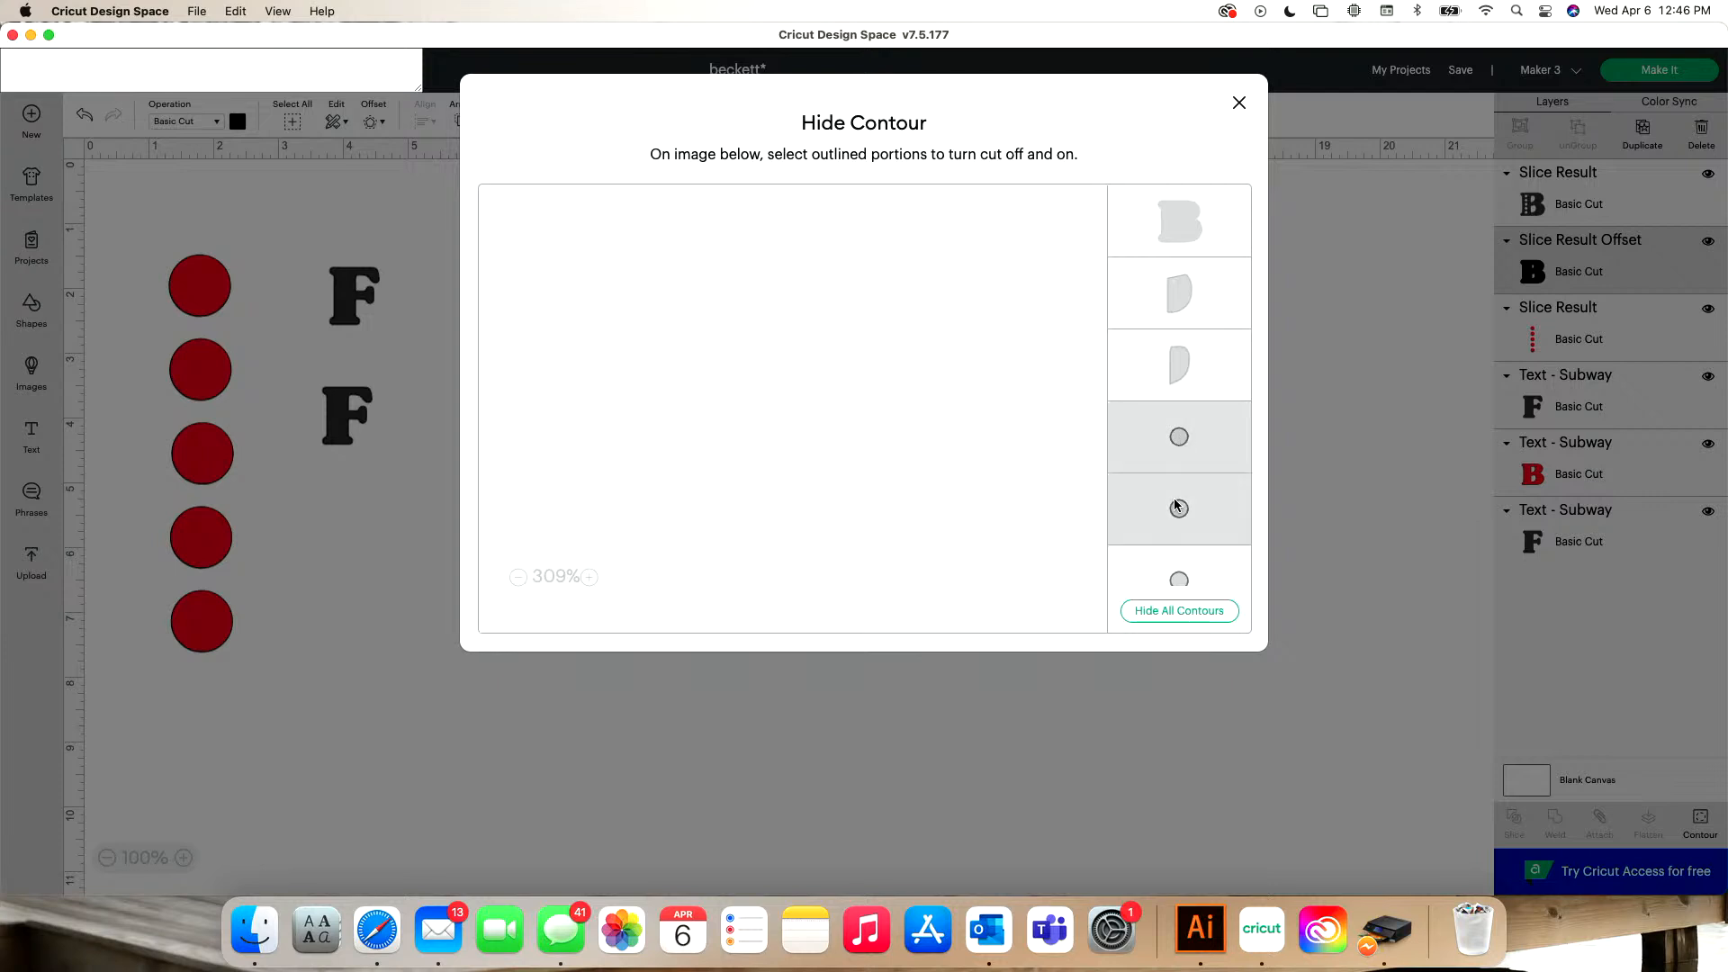
click(1188, 573)
scroll(1188, 573, down, 2)
click(1186, 567)
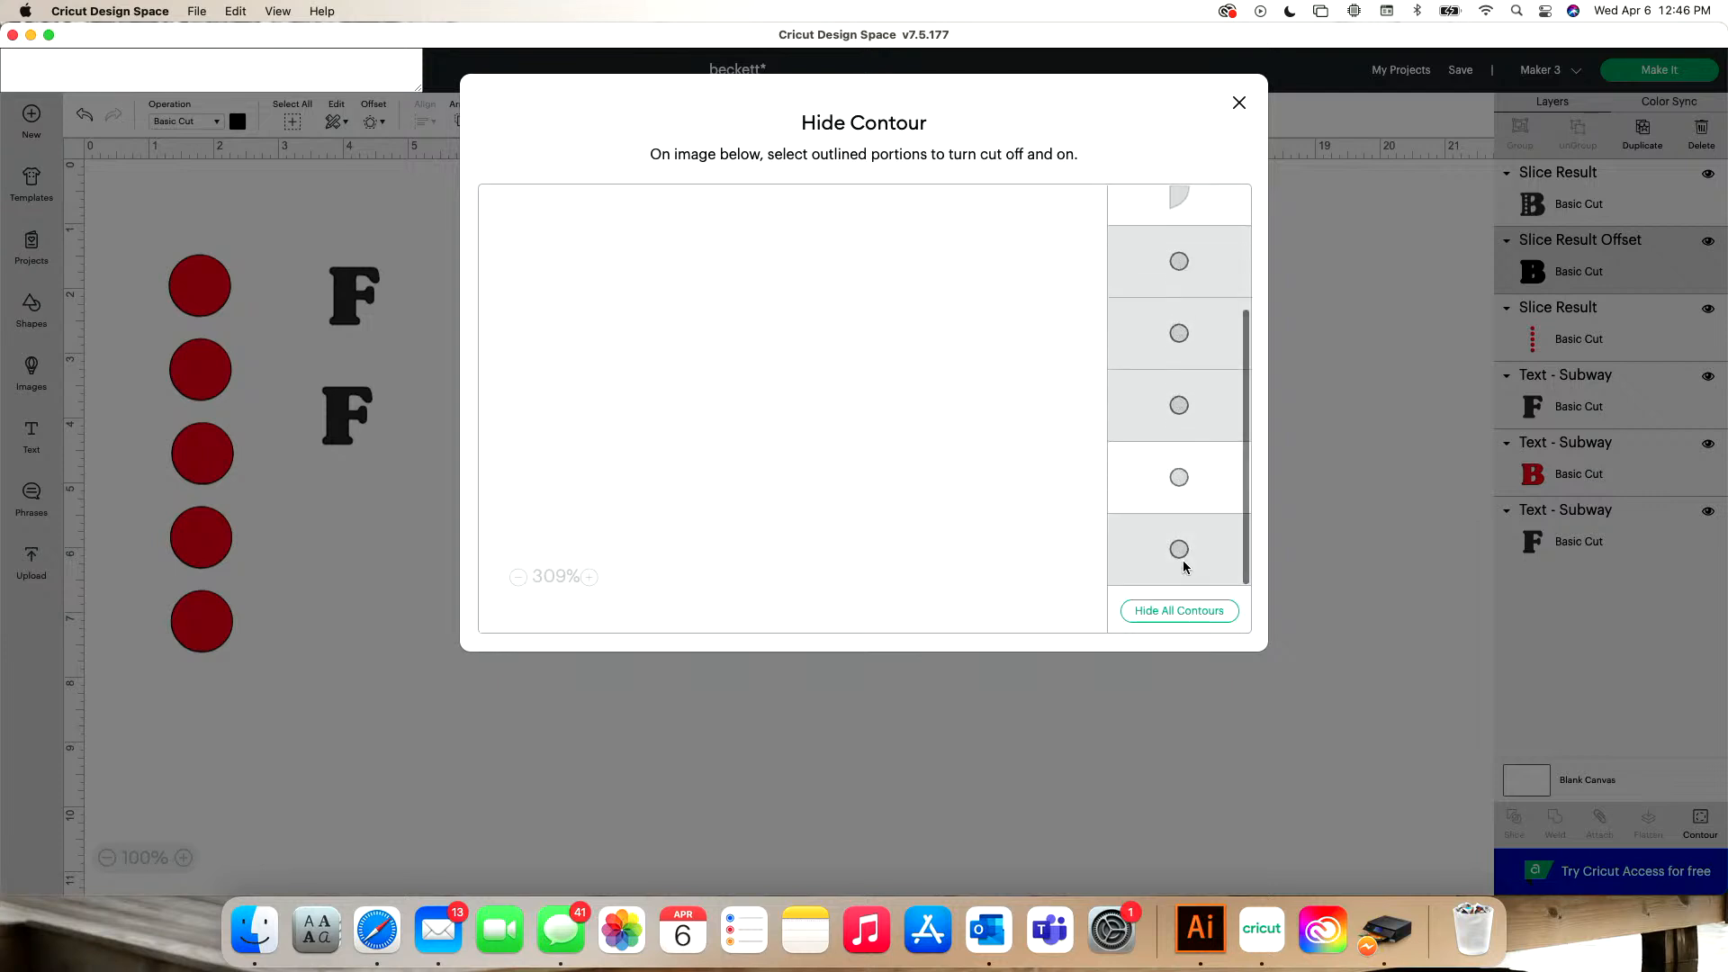
click(1184, 475)
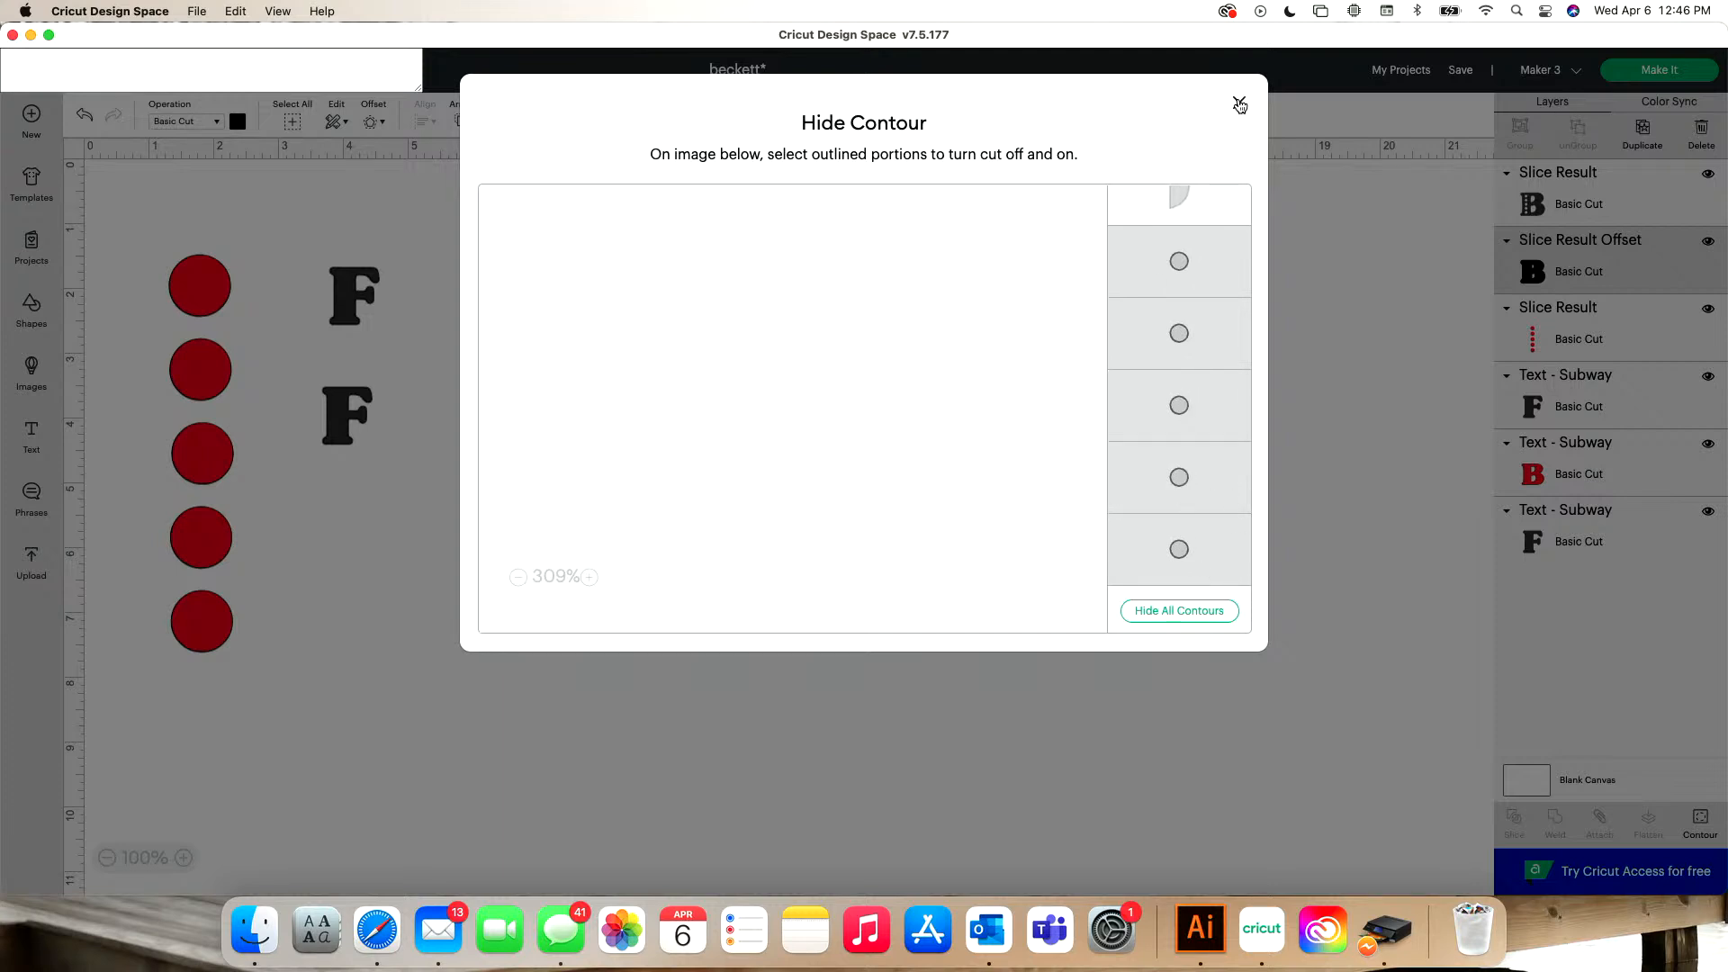
click(1239, 104)
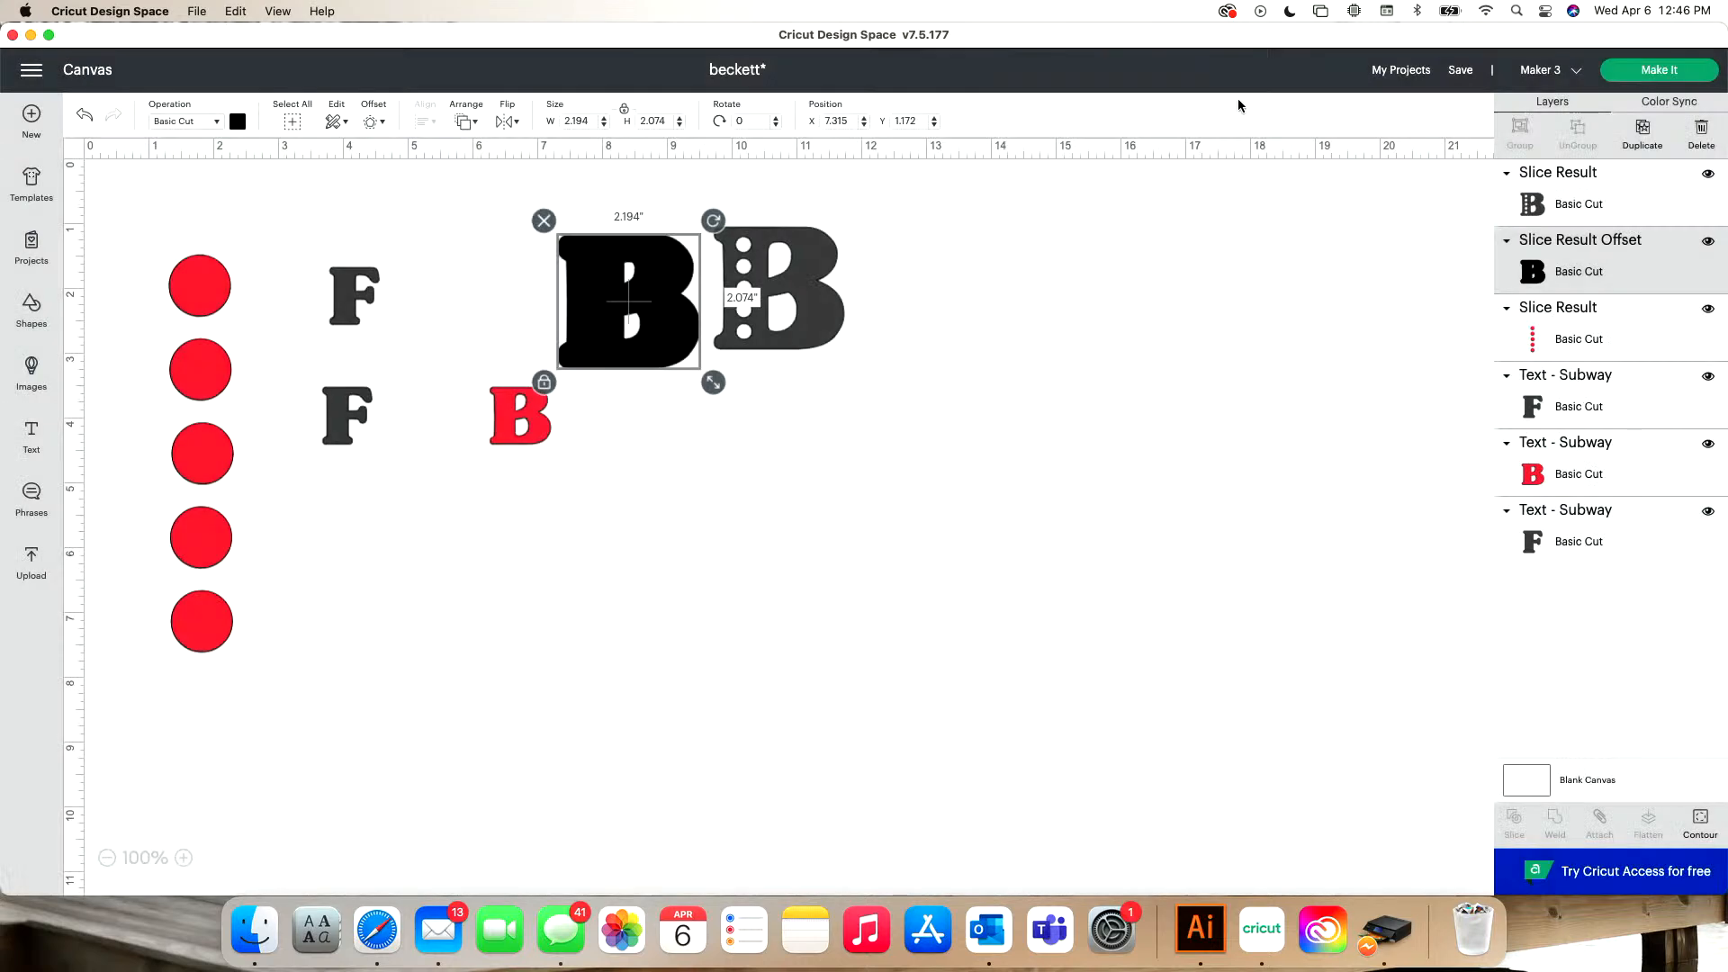
drag(607, 297, 532, 276)
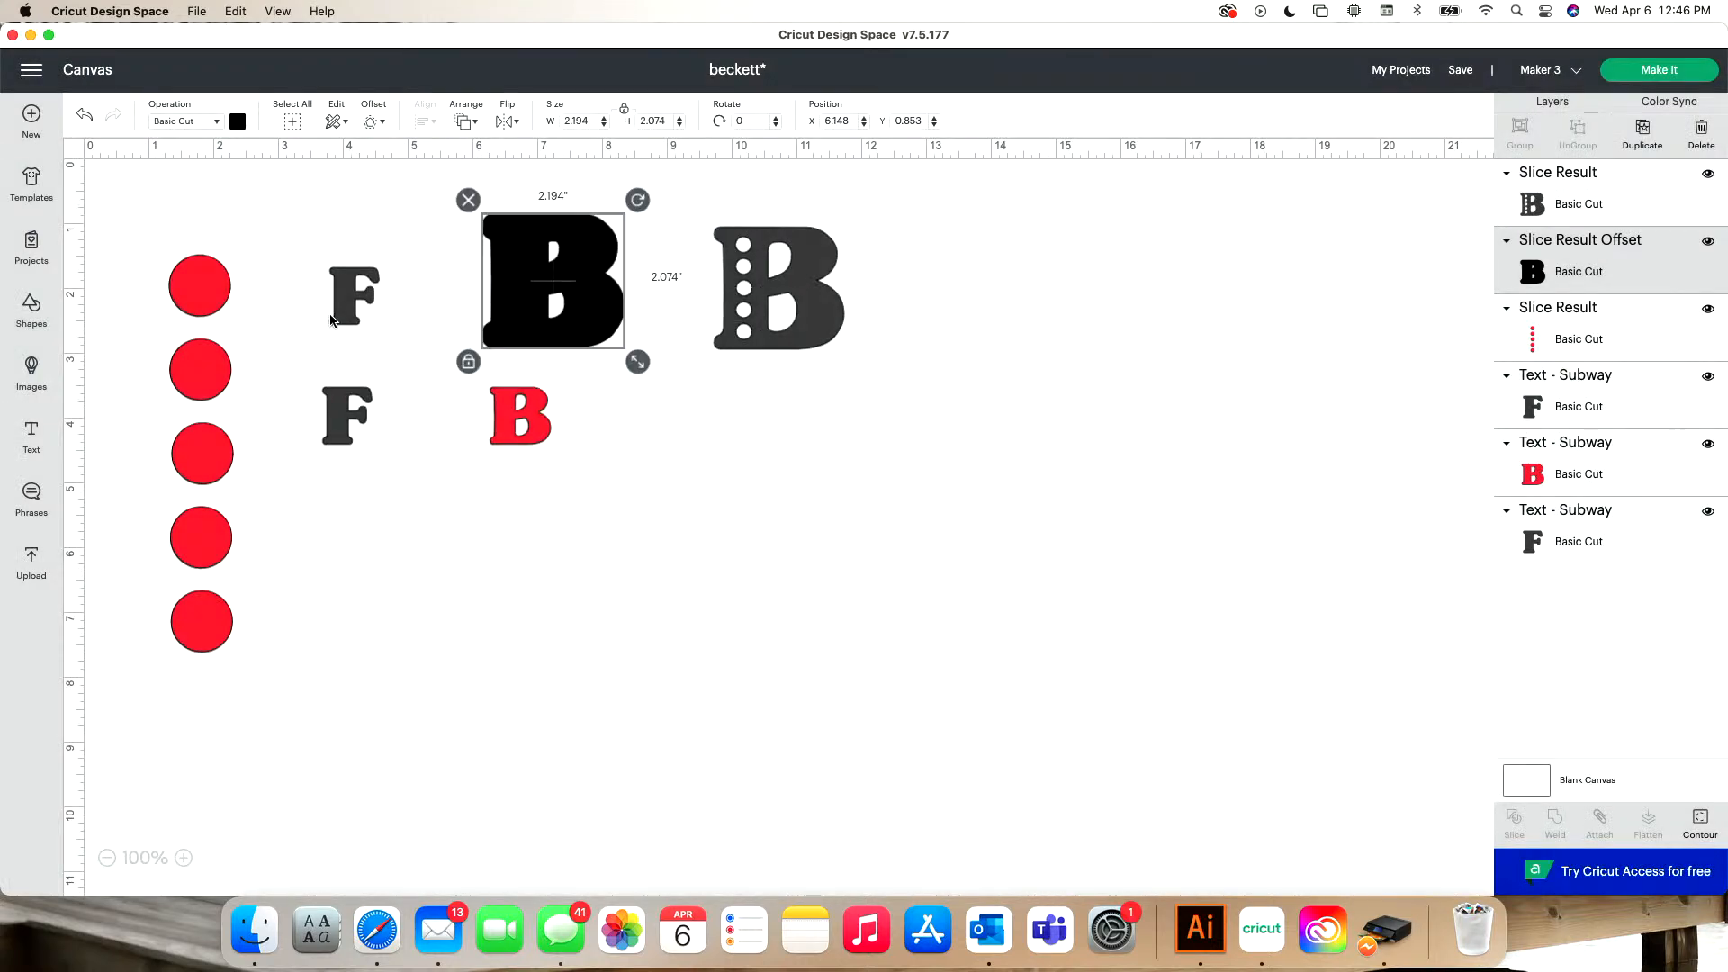
- Delete both small F letters, the small red B, and the column of red circles
click(357, 306)
key(Delete)
click(347, 414)
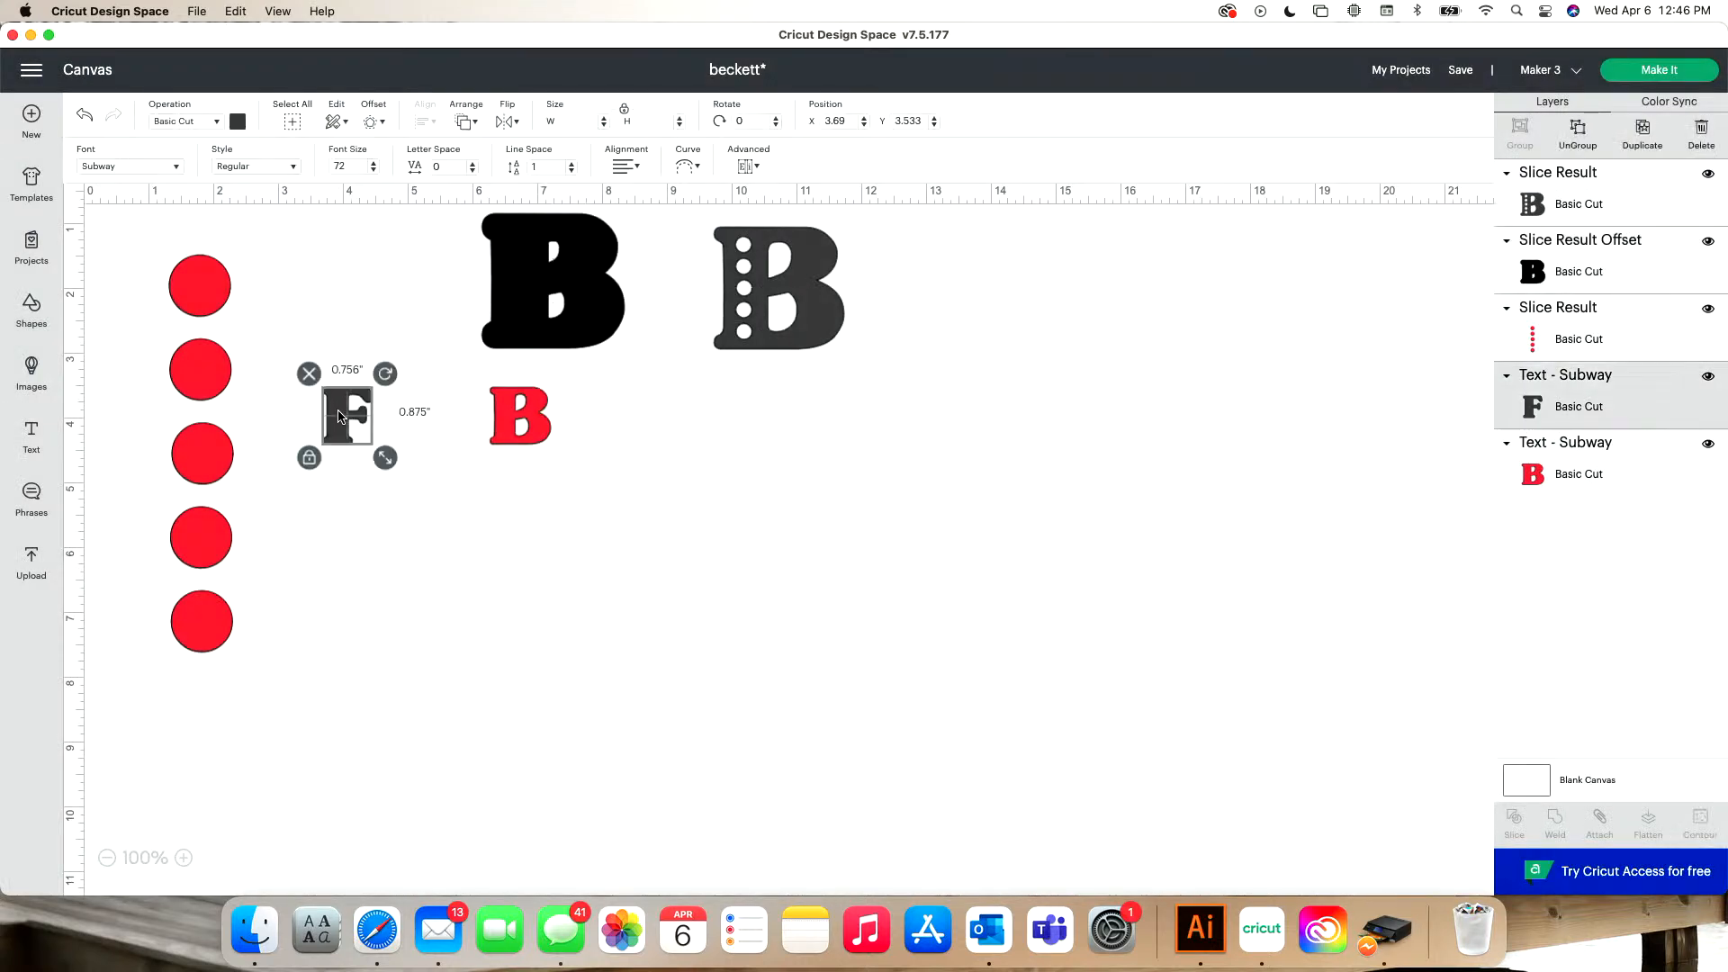
key(Delete)
click(502, 426)
key(Delete)
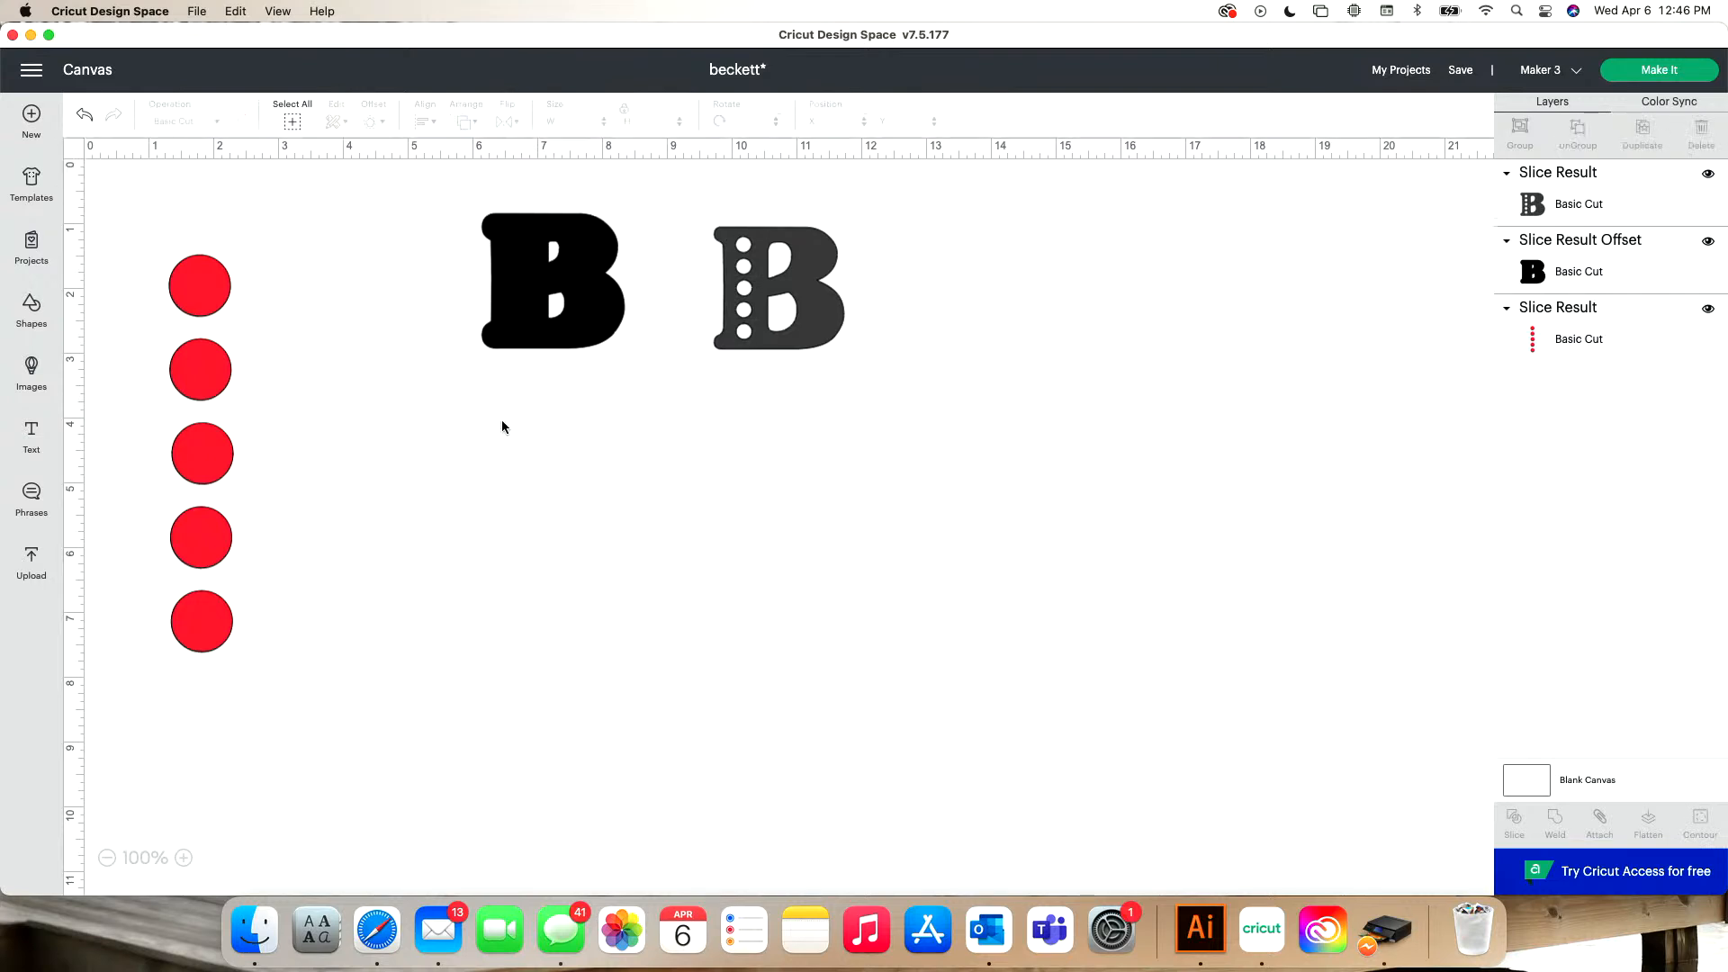
click(189, 283)
key(Delete)
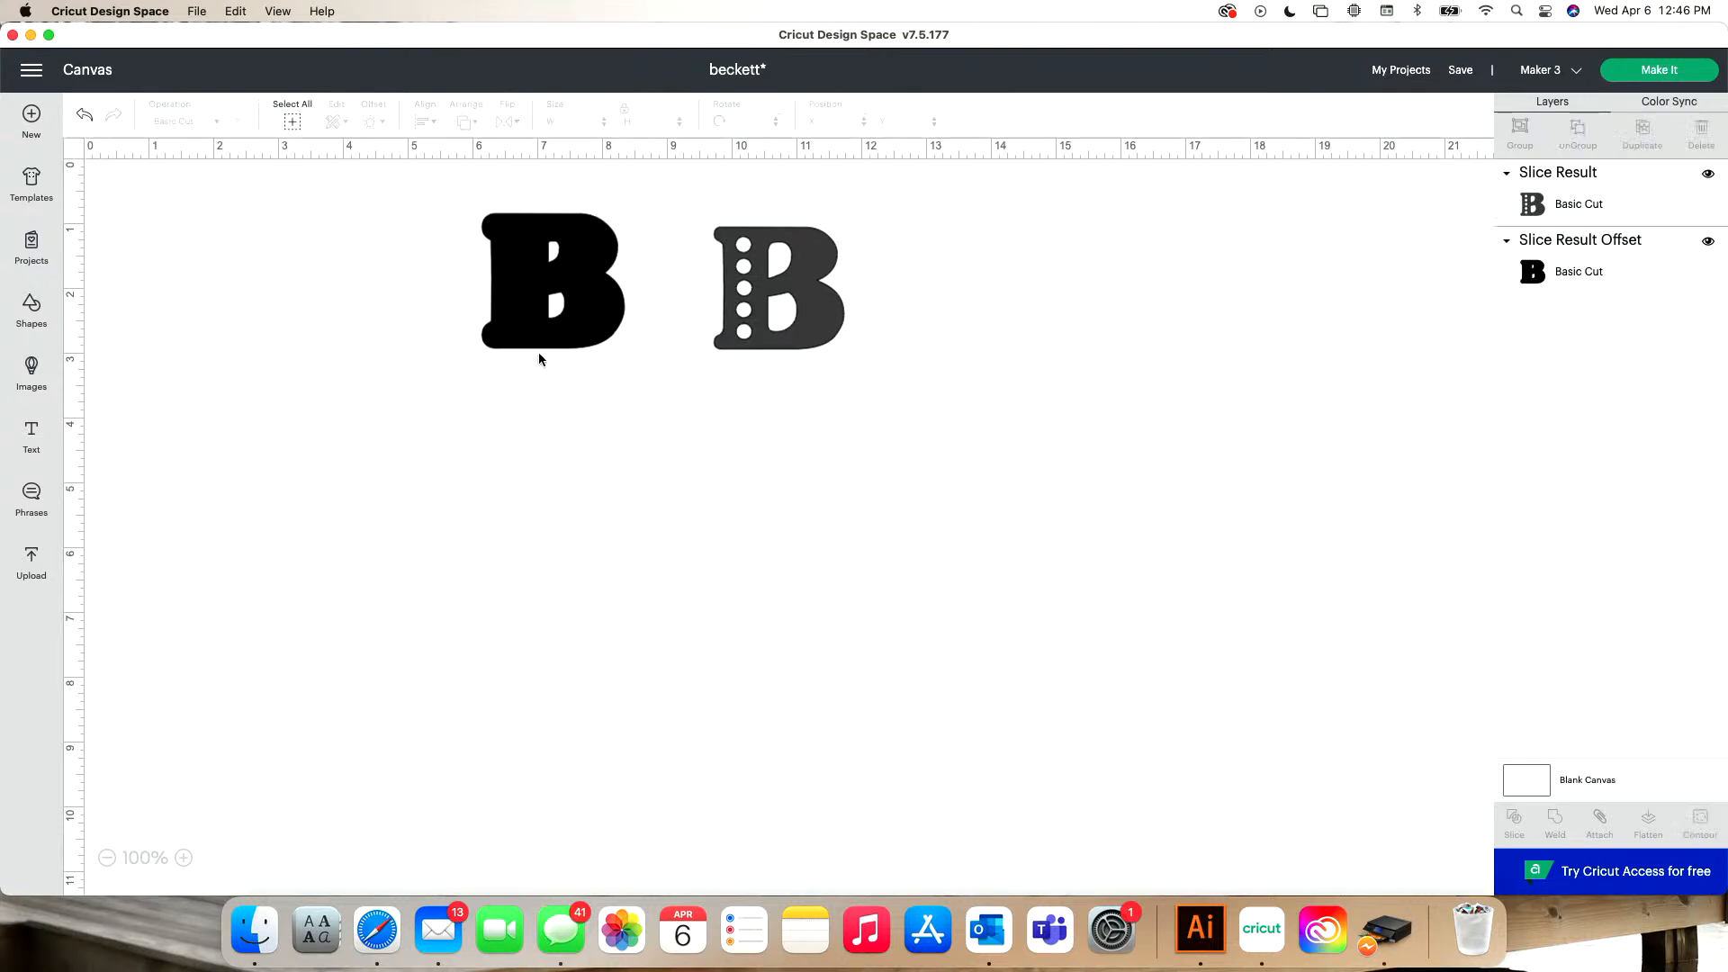
- Place the black offset B and the holed B side by side near the canvas origin and start preparing the project for cutting
drag(529, 296, 191, 270)
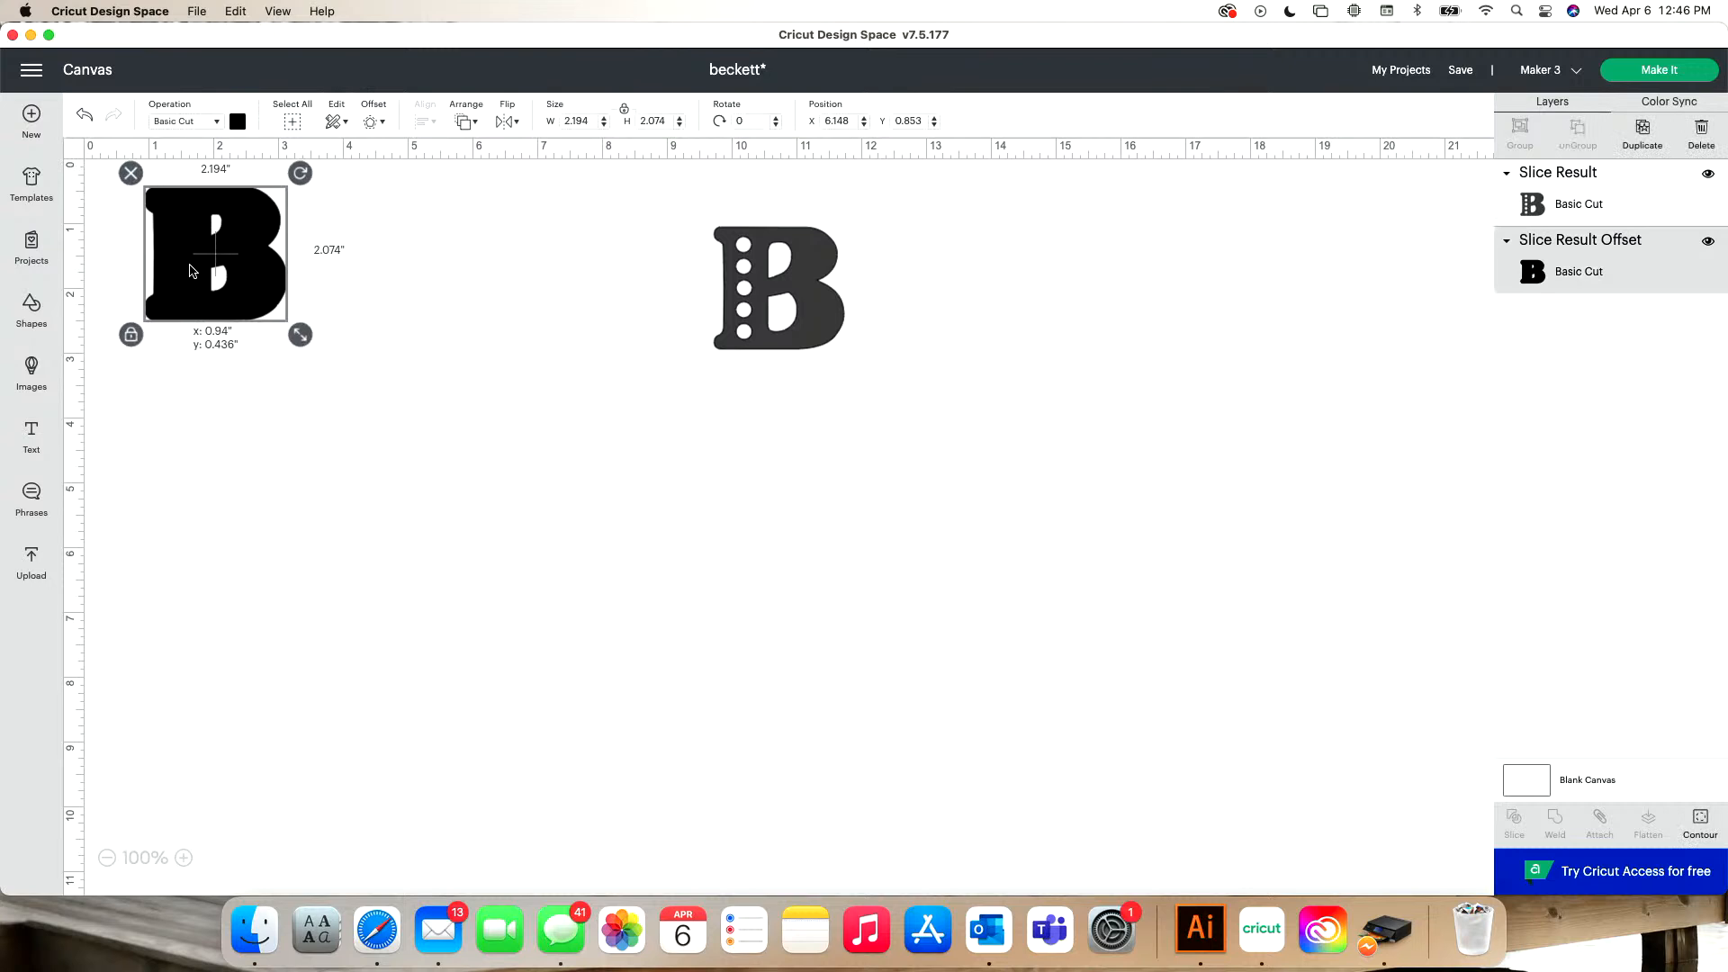
drag(766, 279, 393, 251)
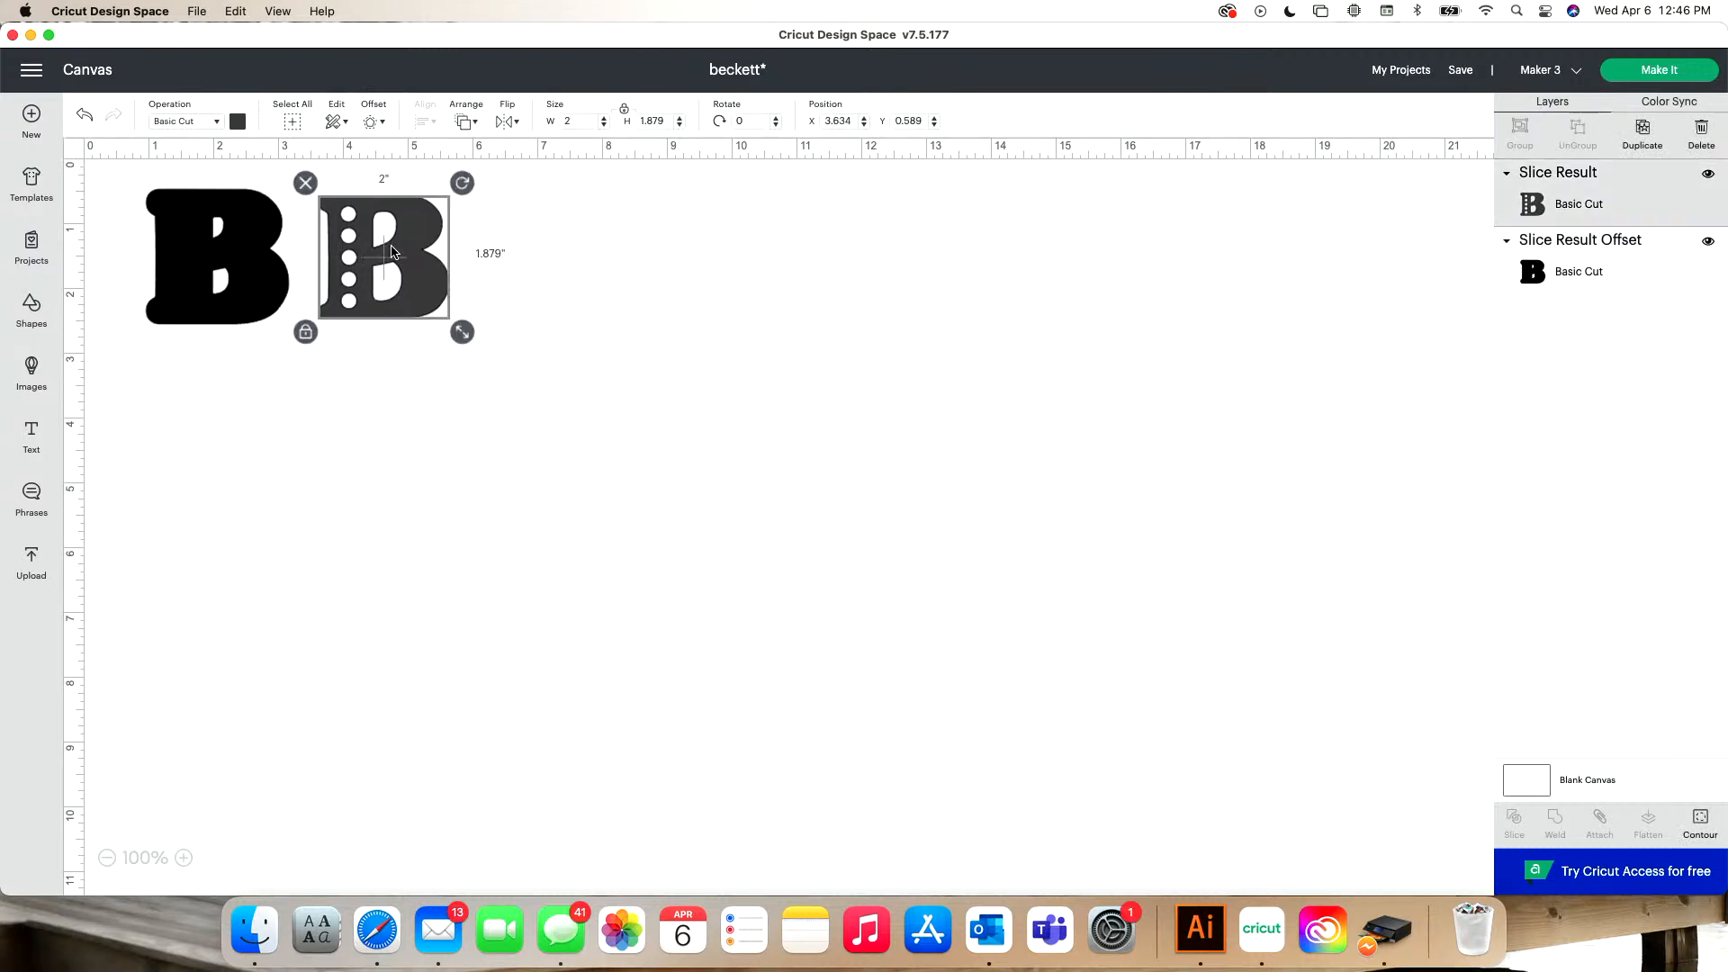
click(224, 254)
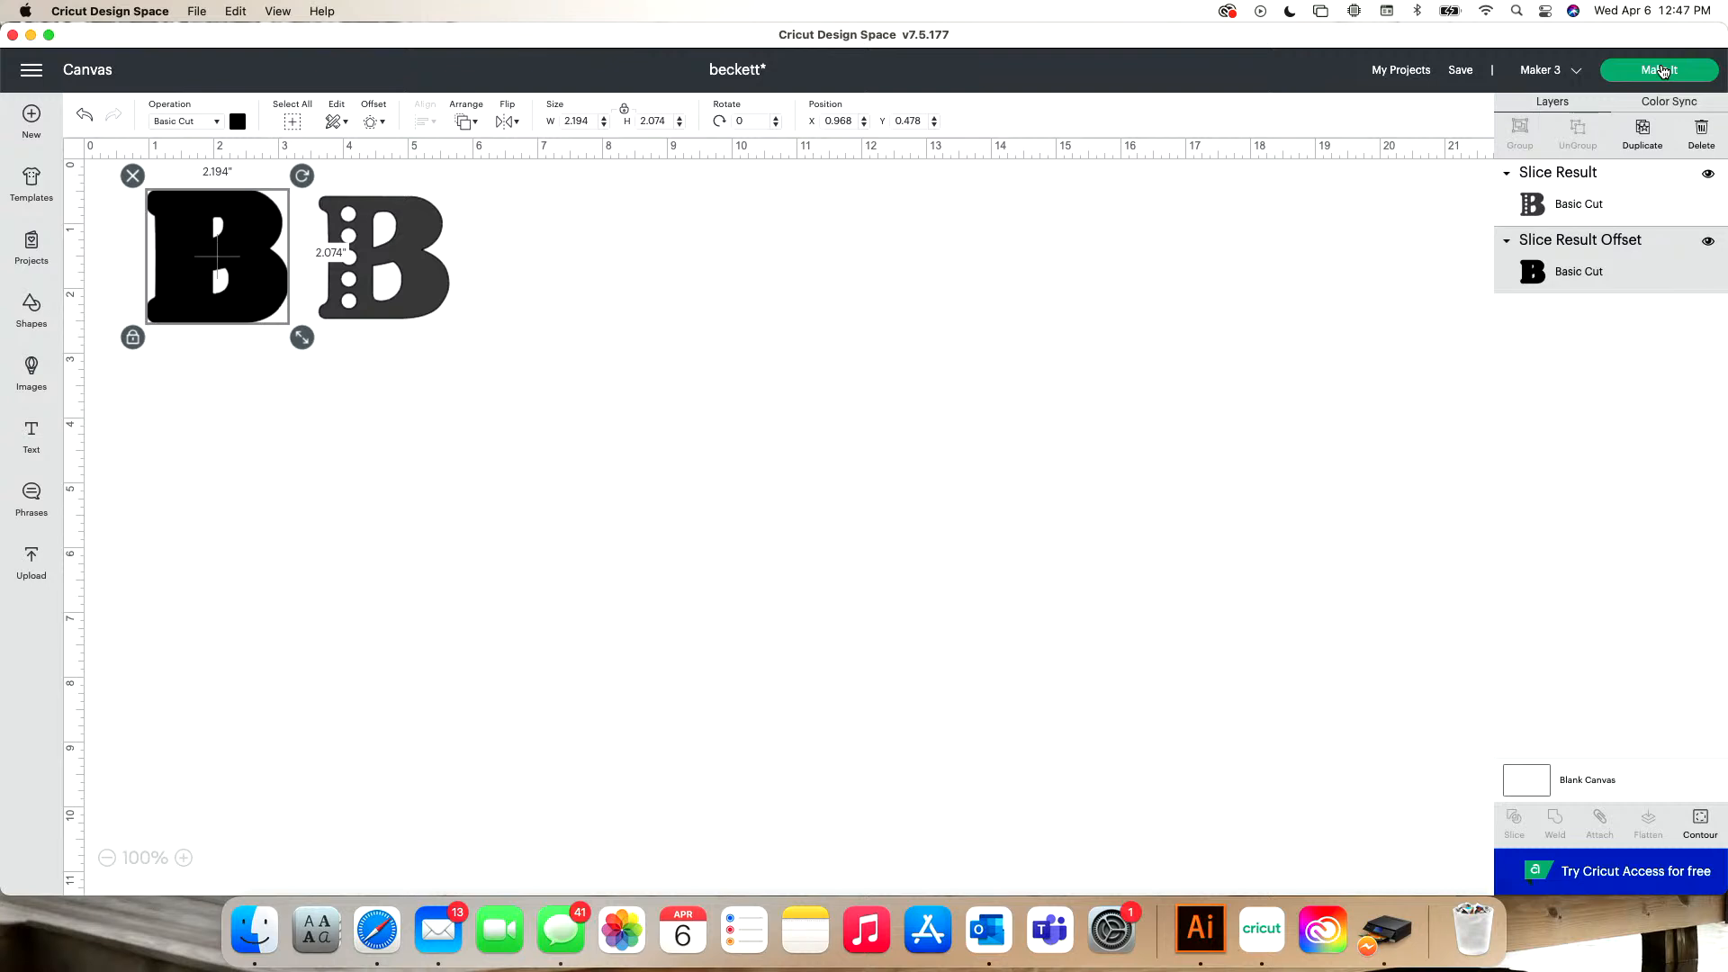
click(1661, 70)
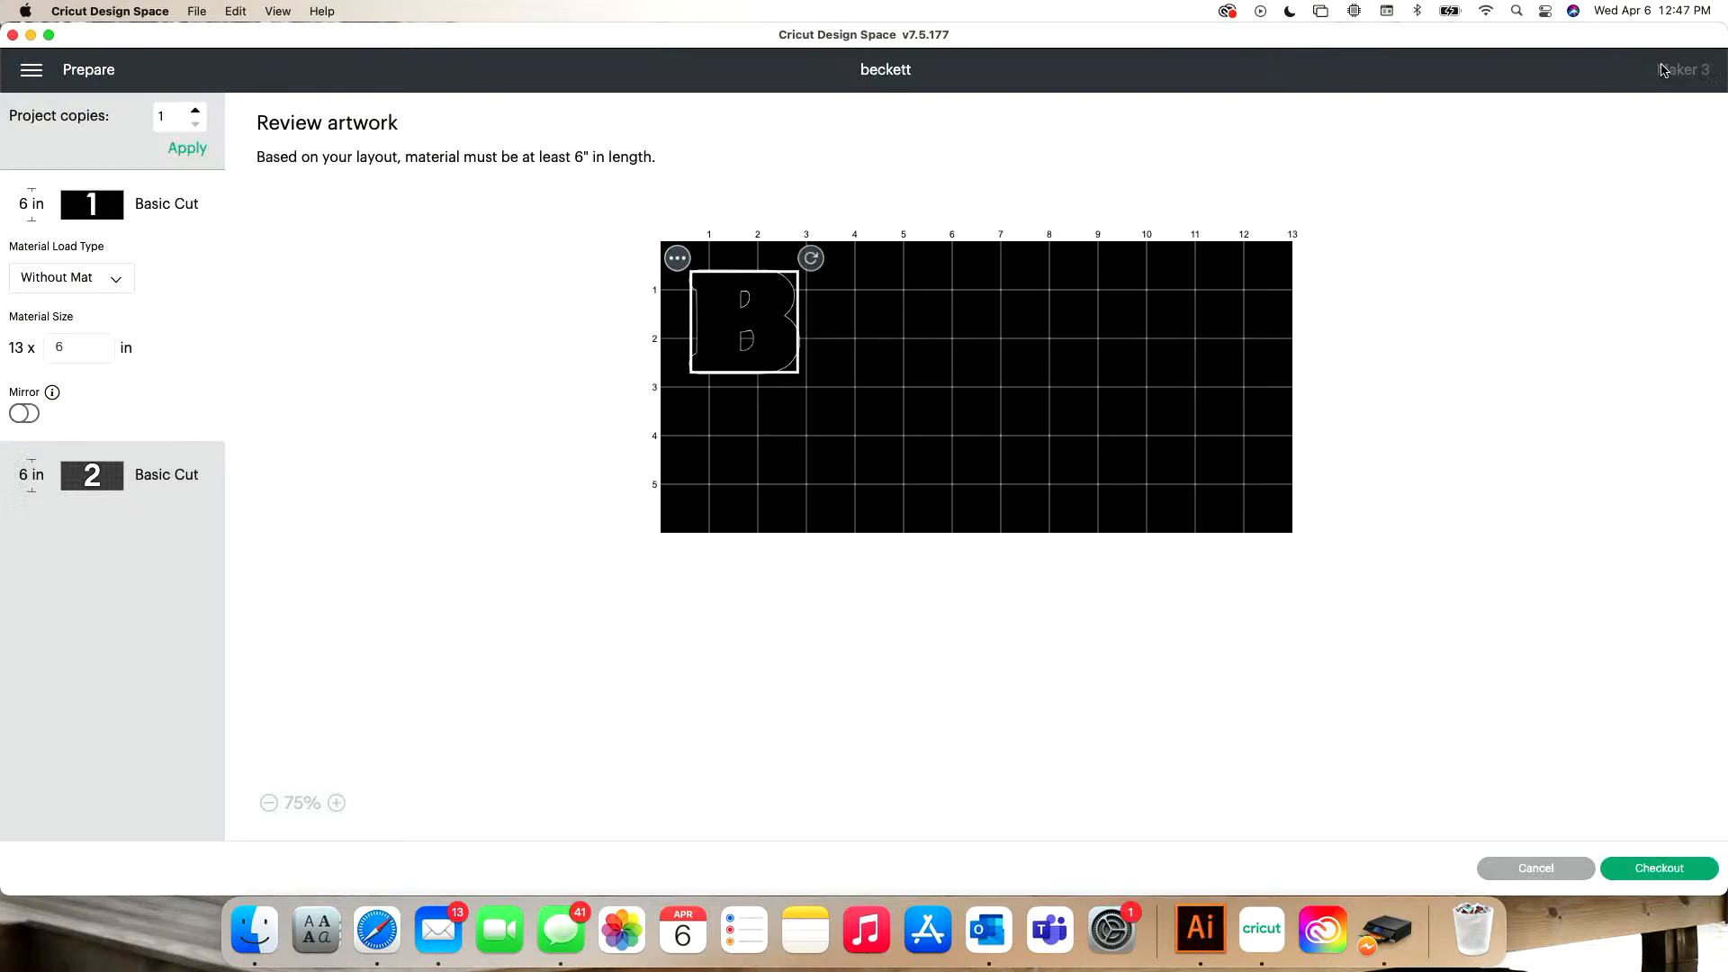